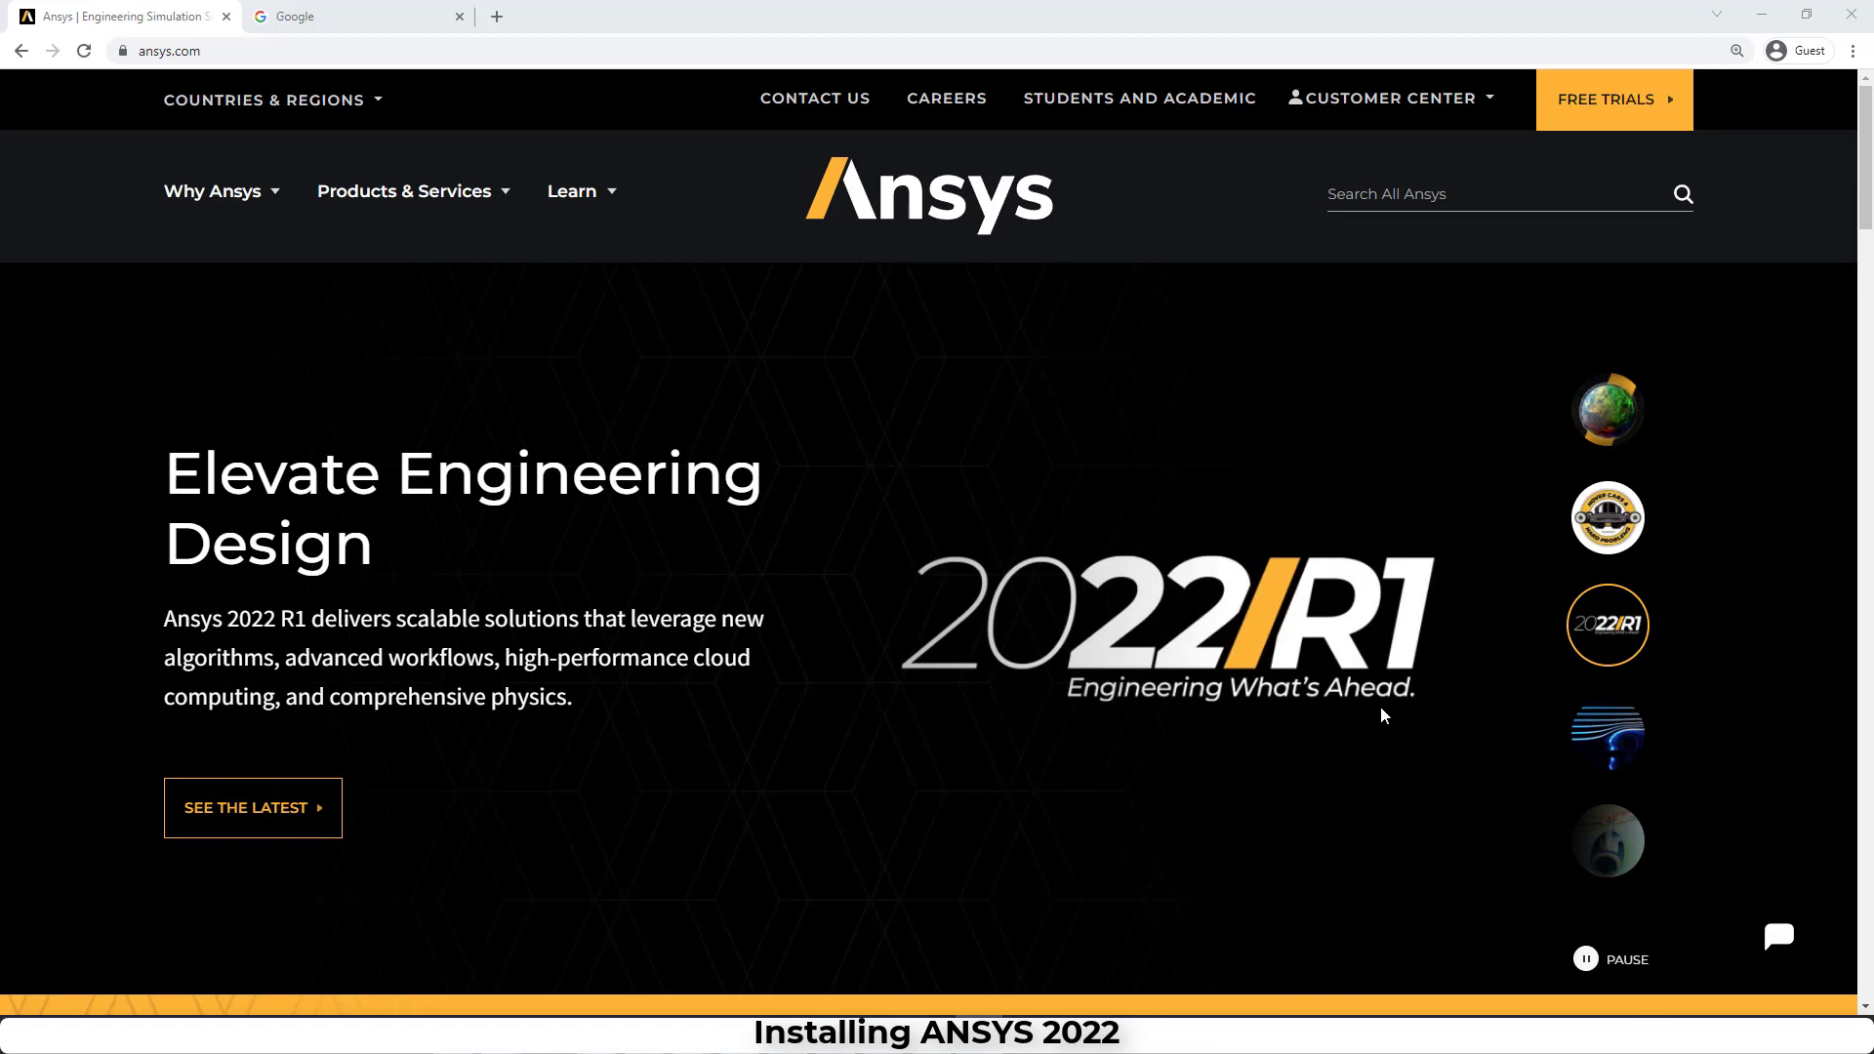
# - Search Google for 'ansys 2022 student version' by picking it from the autocomplete suggestions
pyautogui.click(337, 20)
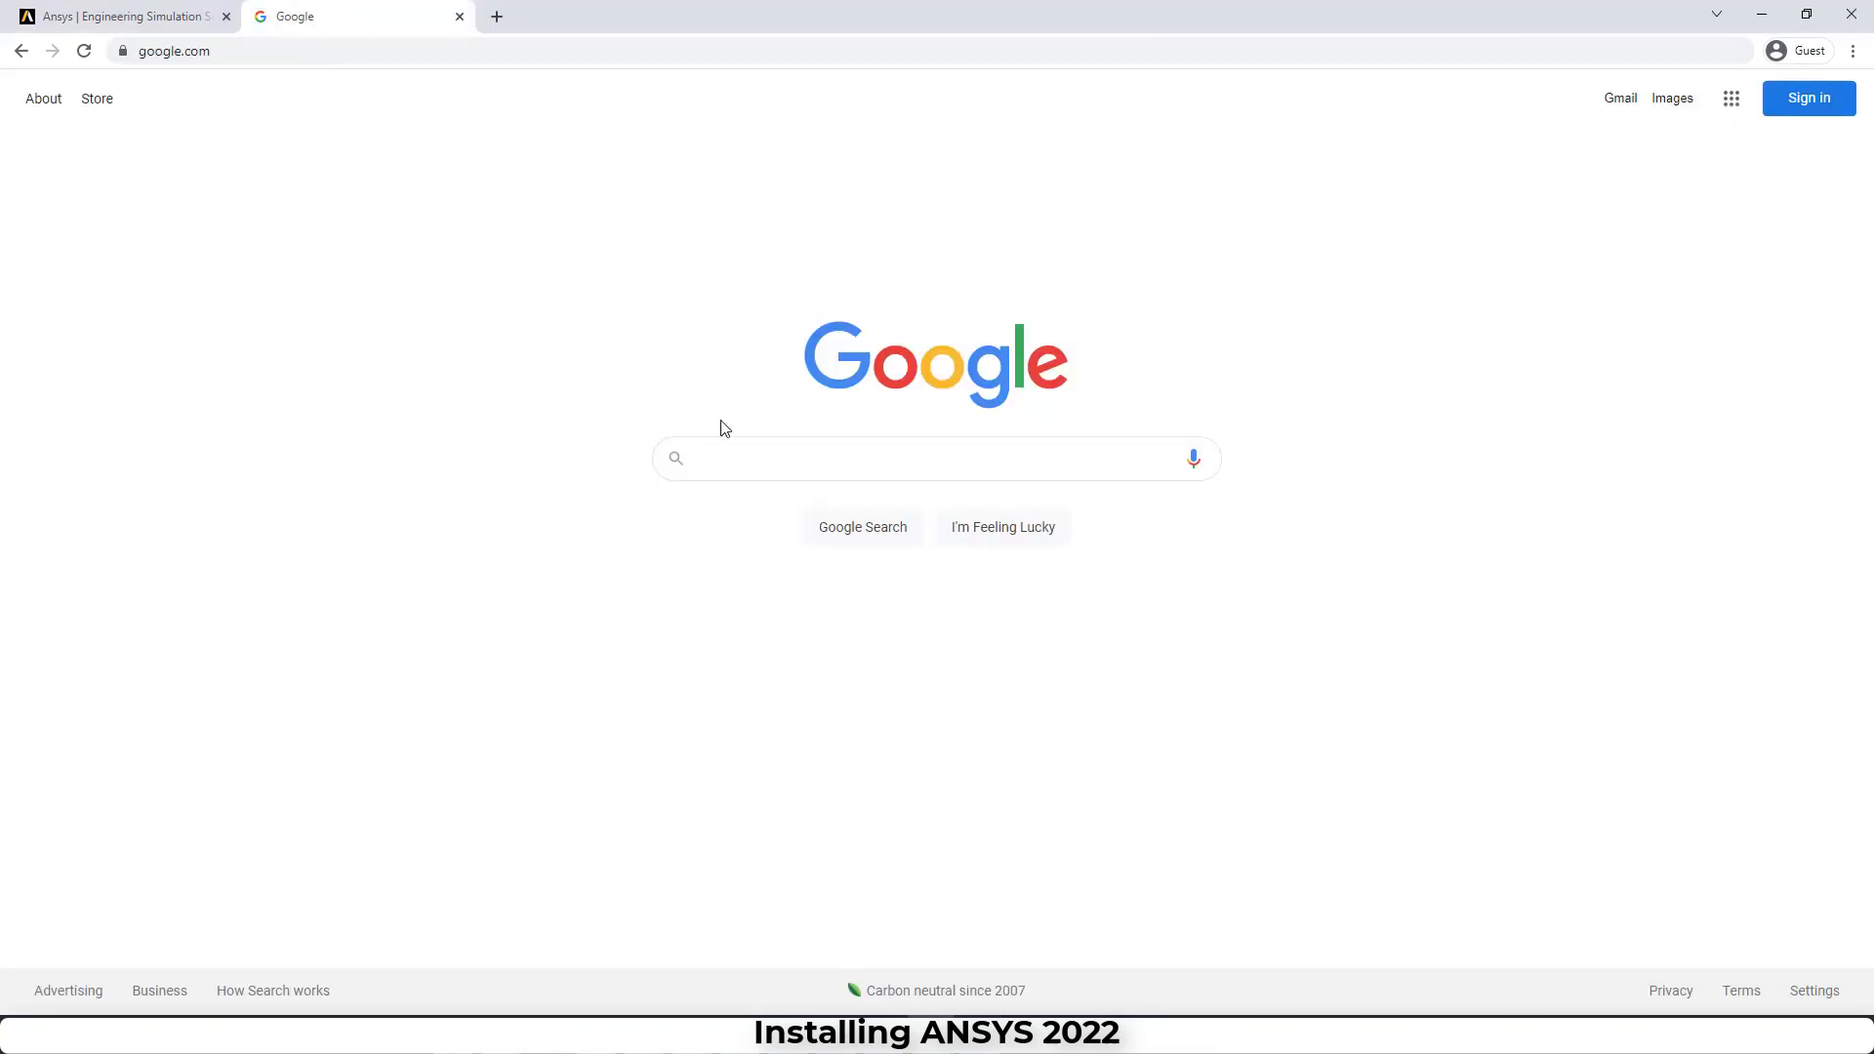
pyautogui.click(737, 459)
pyautogui.write('an')
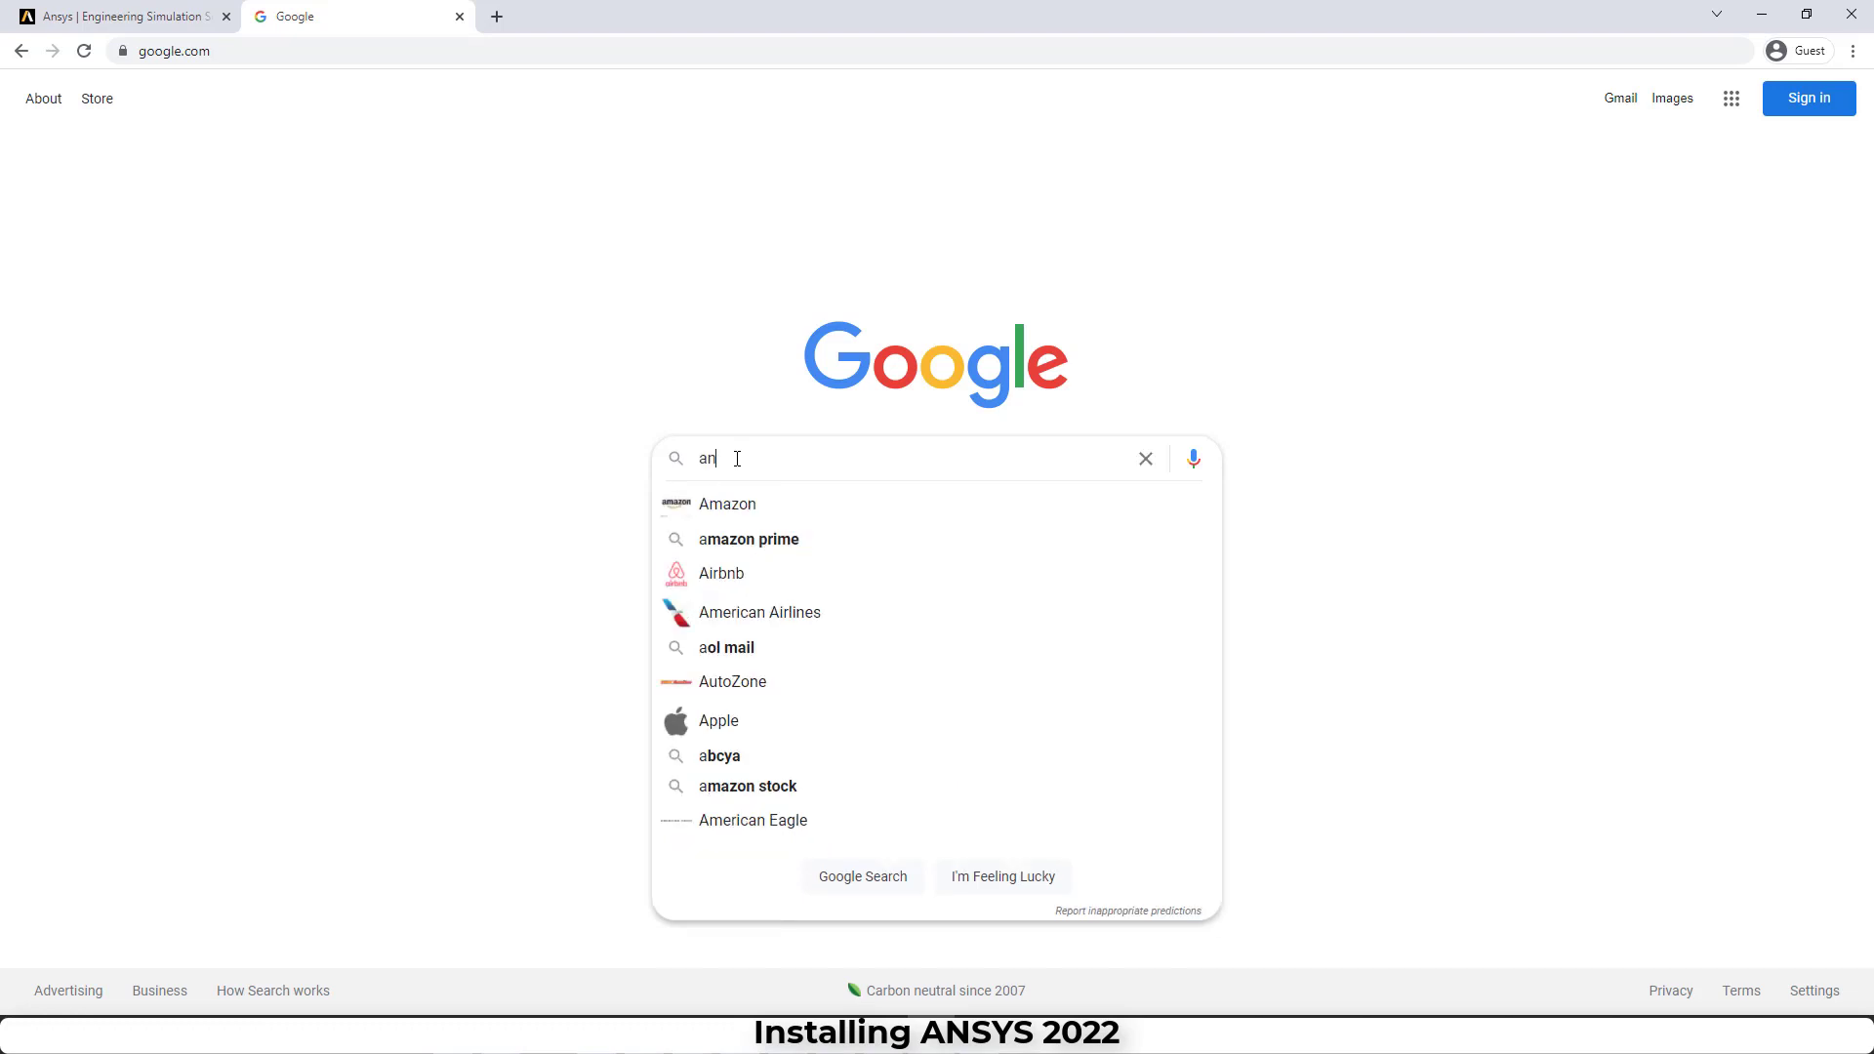
pyautogui.write('sys 2')
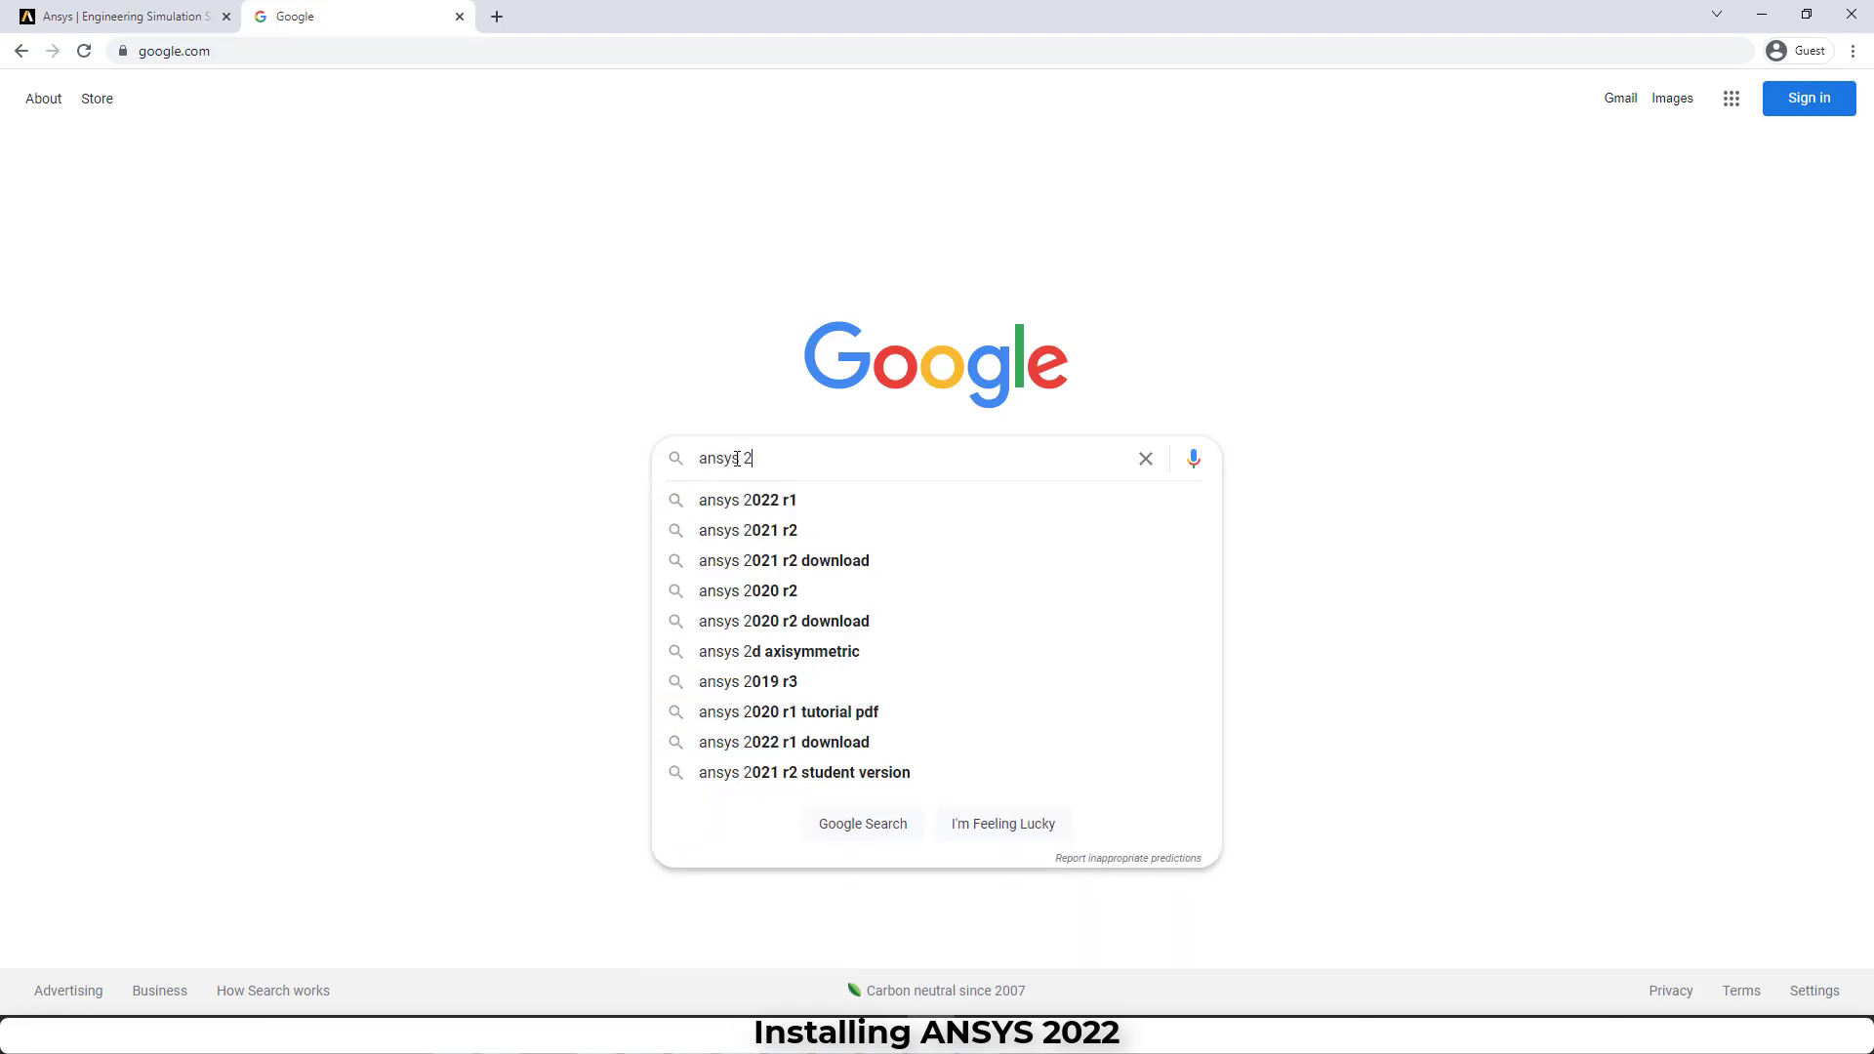
pyautogui.write('022 s')
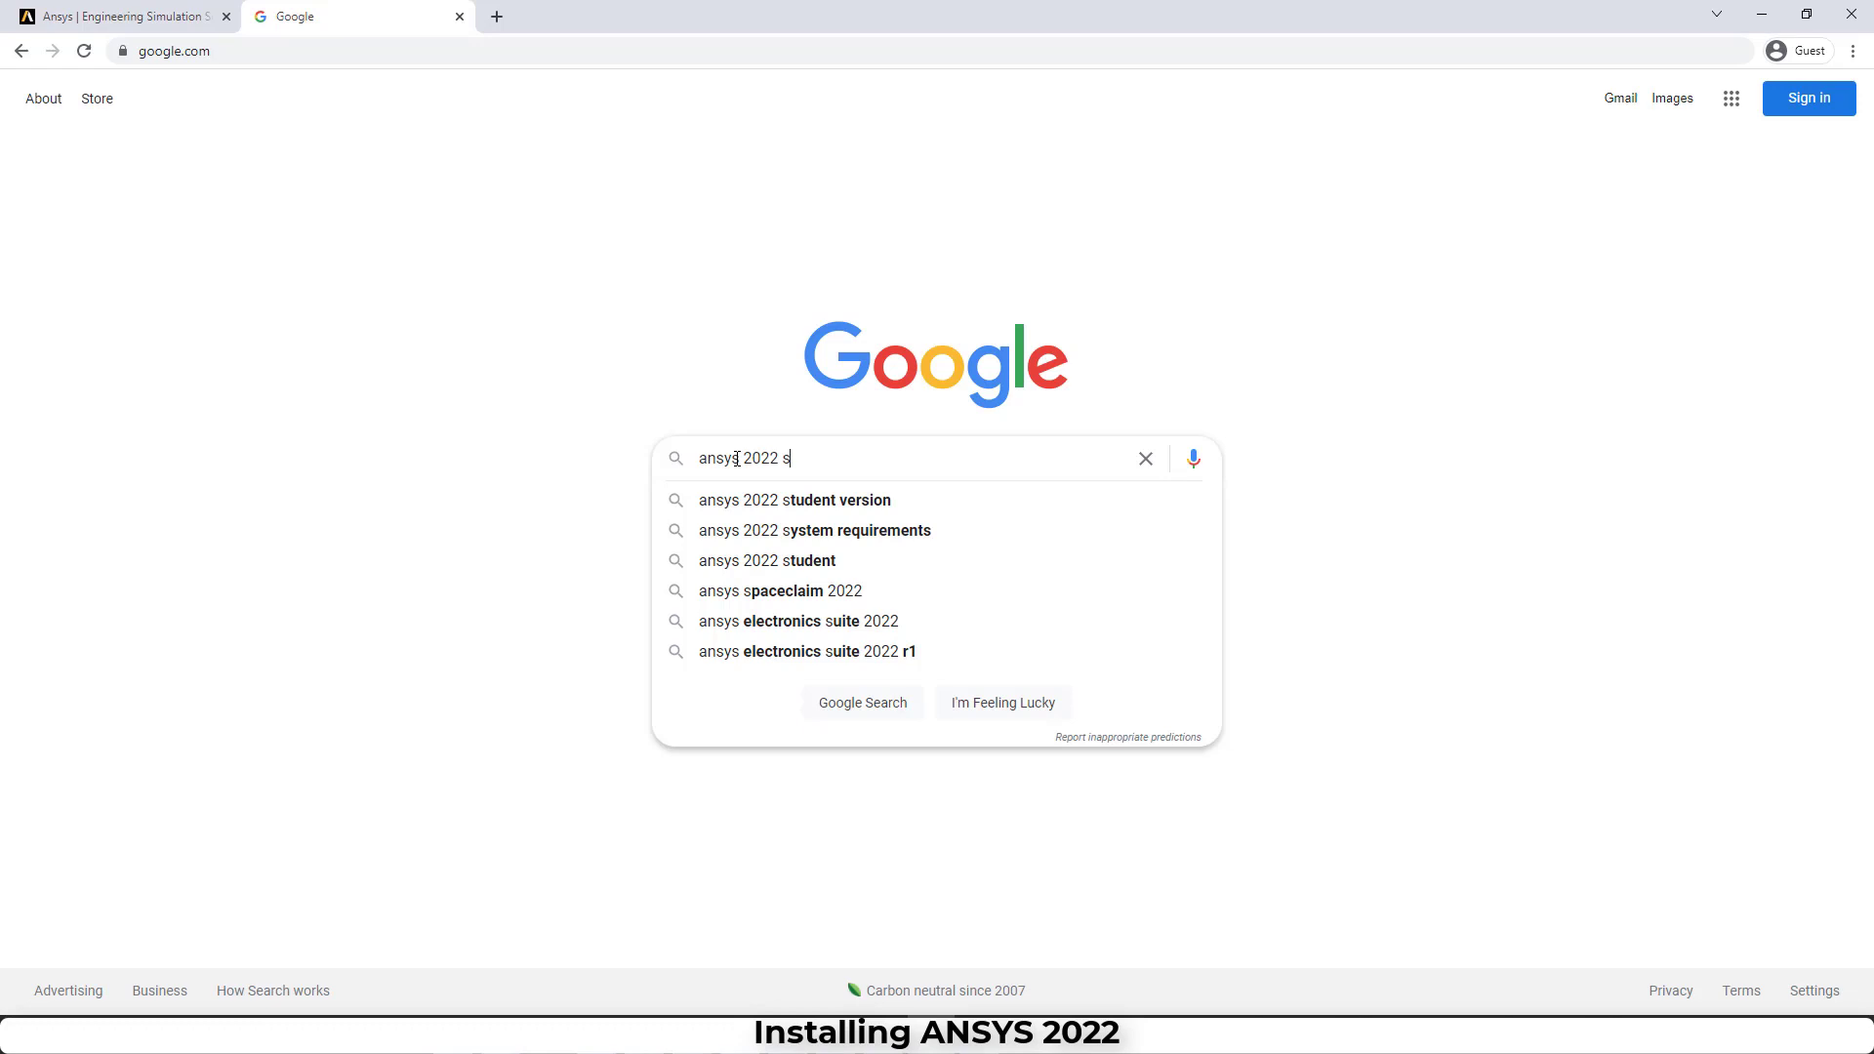
pyautogui.write('tu')
pyautogui.press('Down')
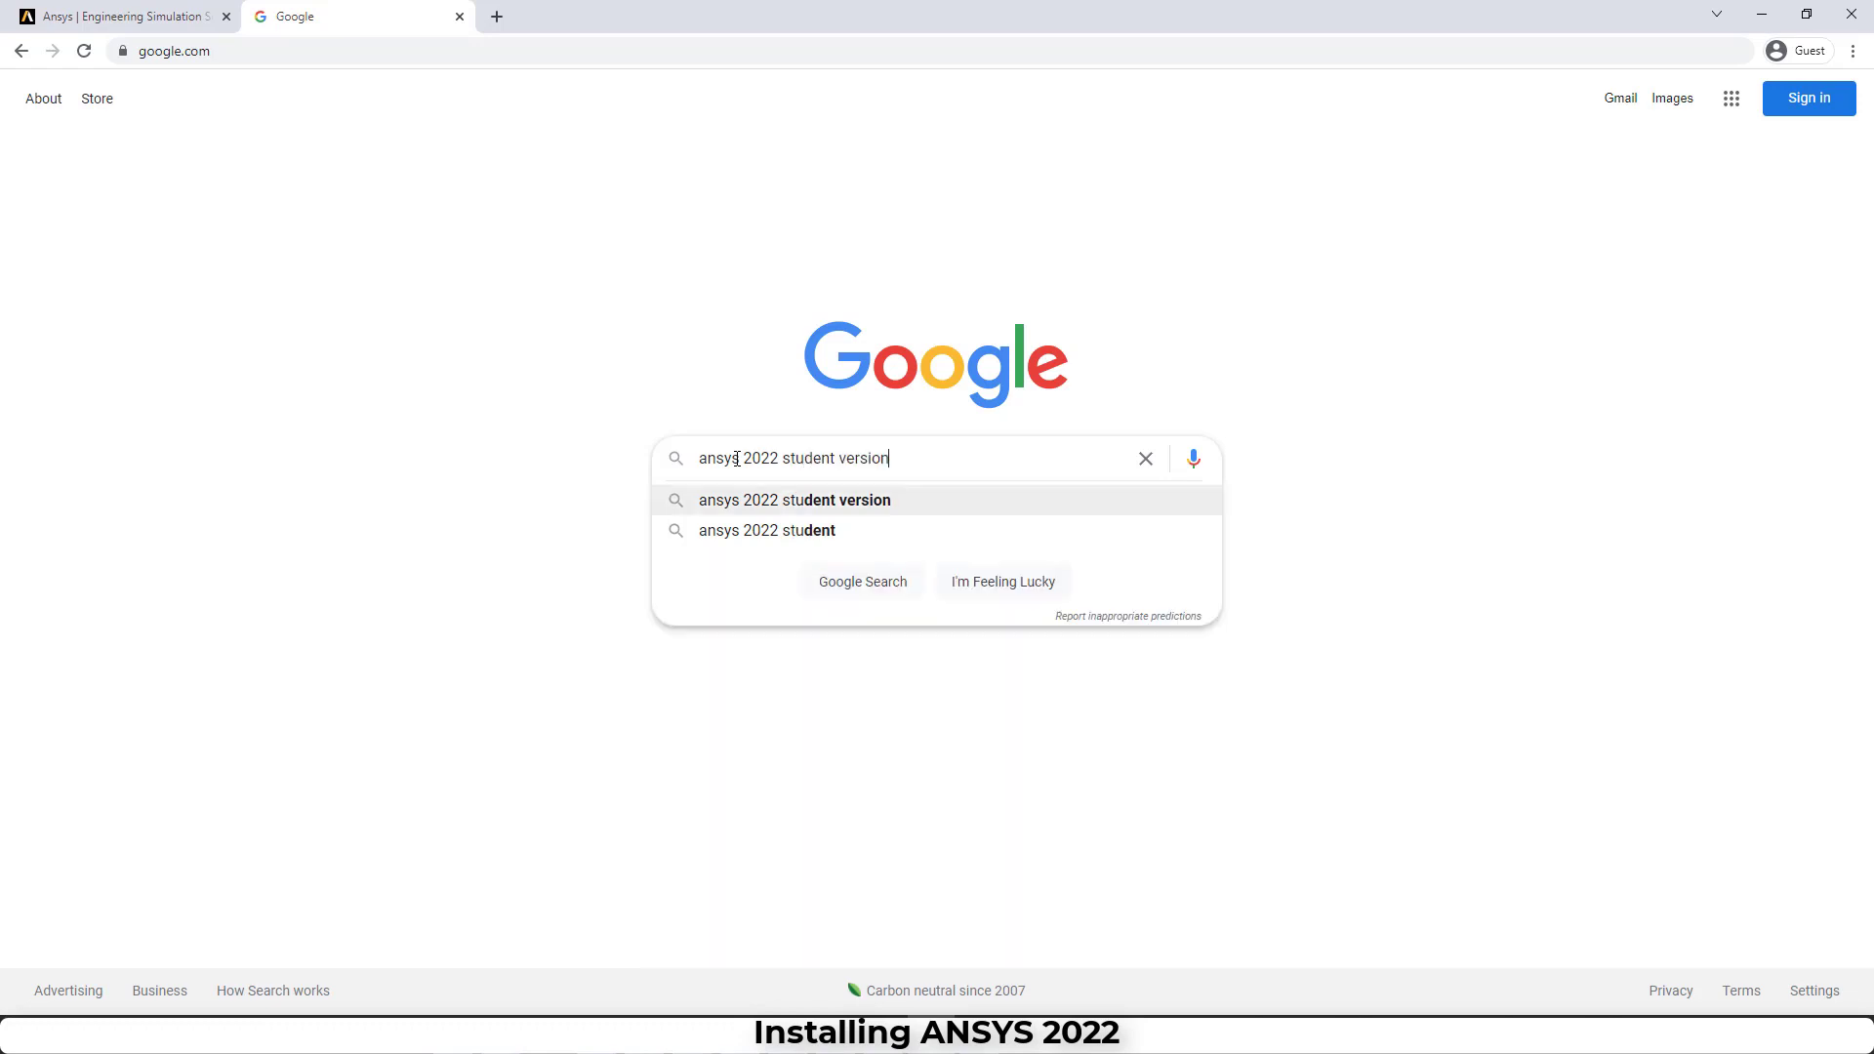
pyautogui.press('Return')
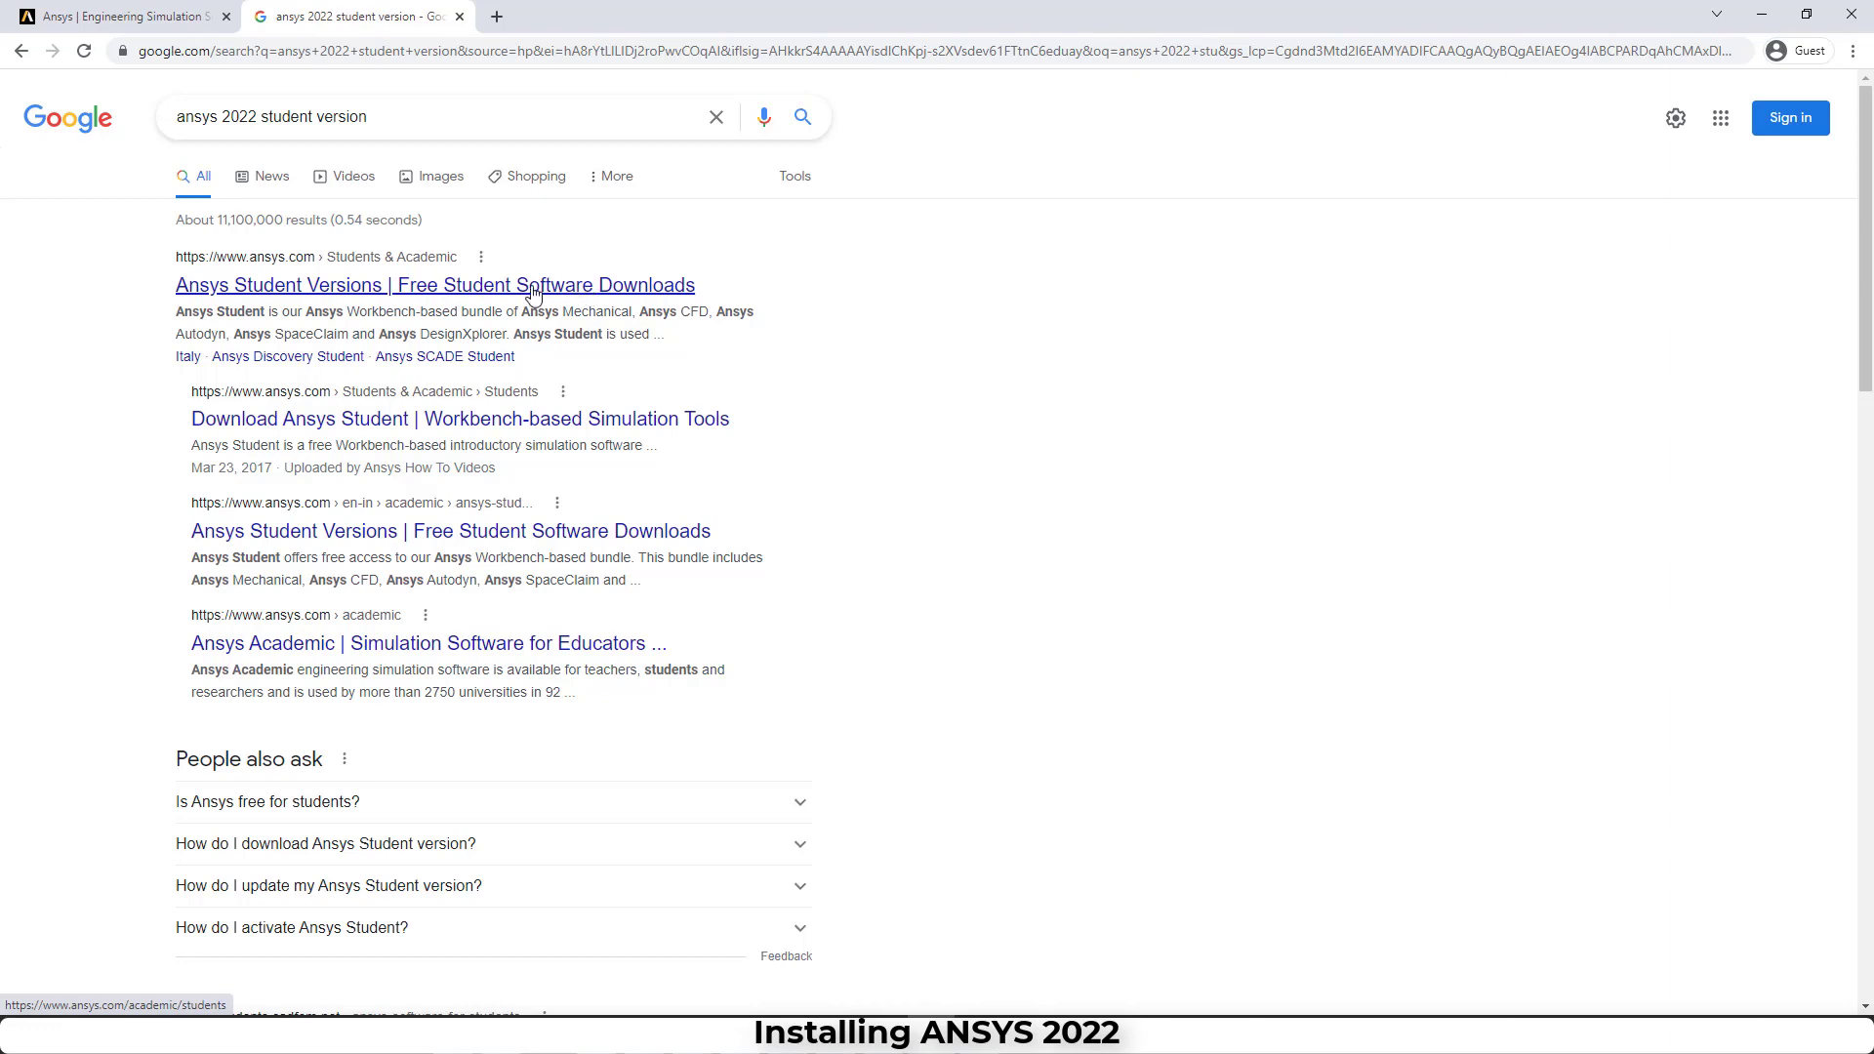
# - Open the 'Ansys Student Versions | Free Student Software Downloads' result and scroll to its product cards
pyautogui.click(446, 285)
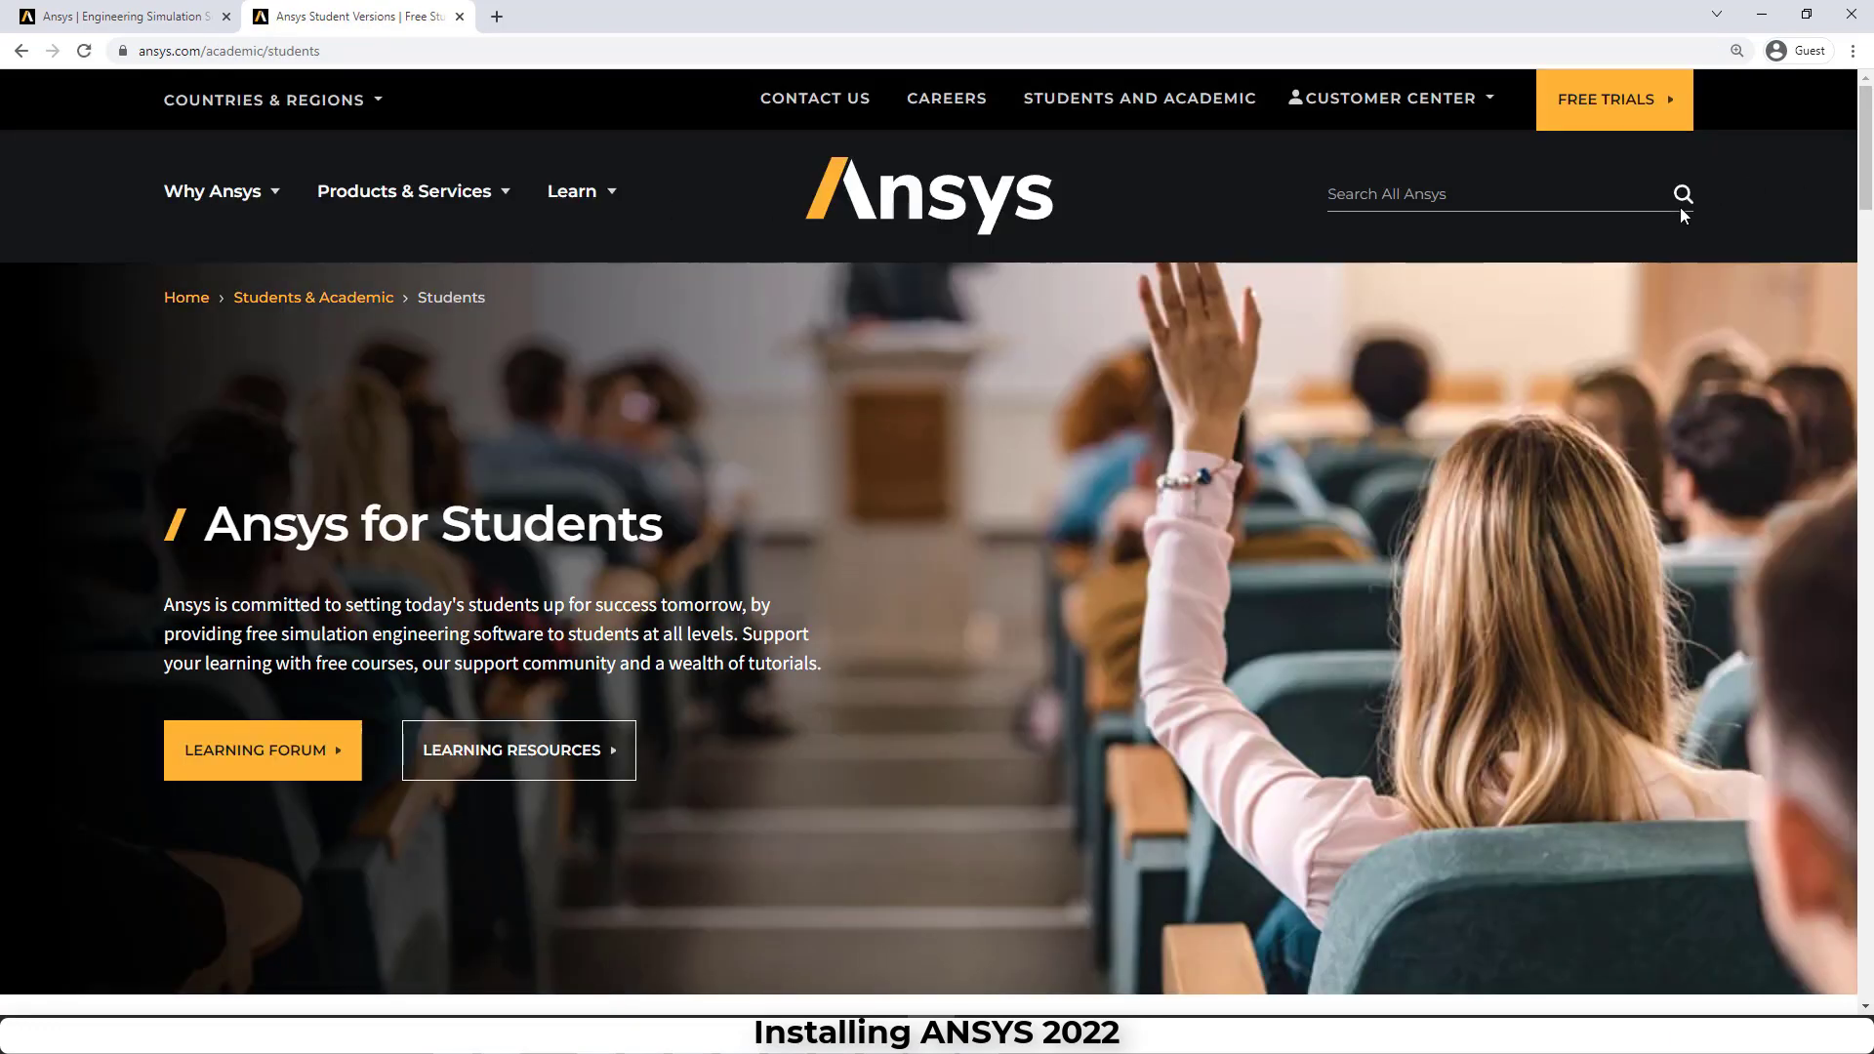
pyautogui.scroll(-7, 1601, 249)
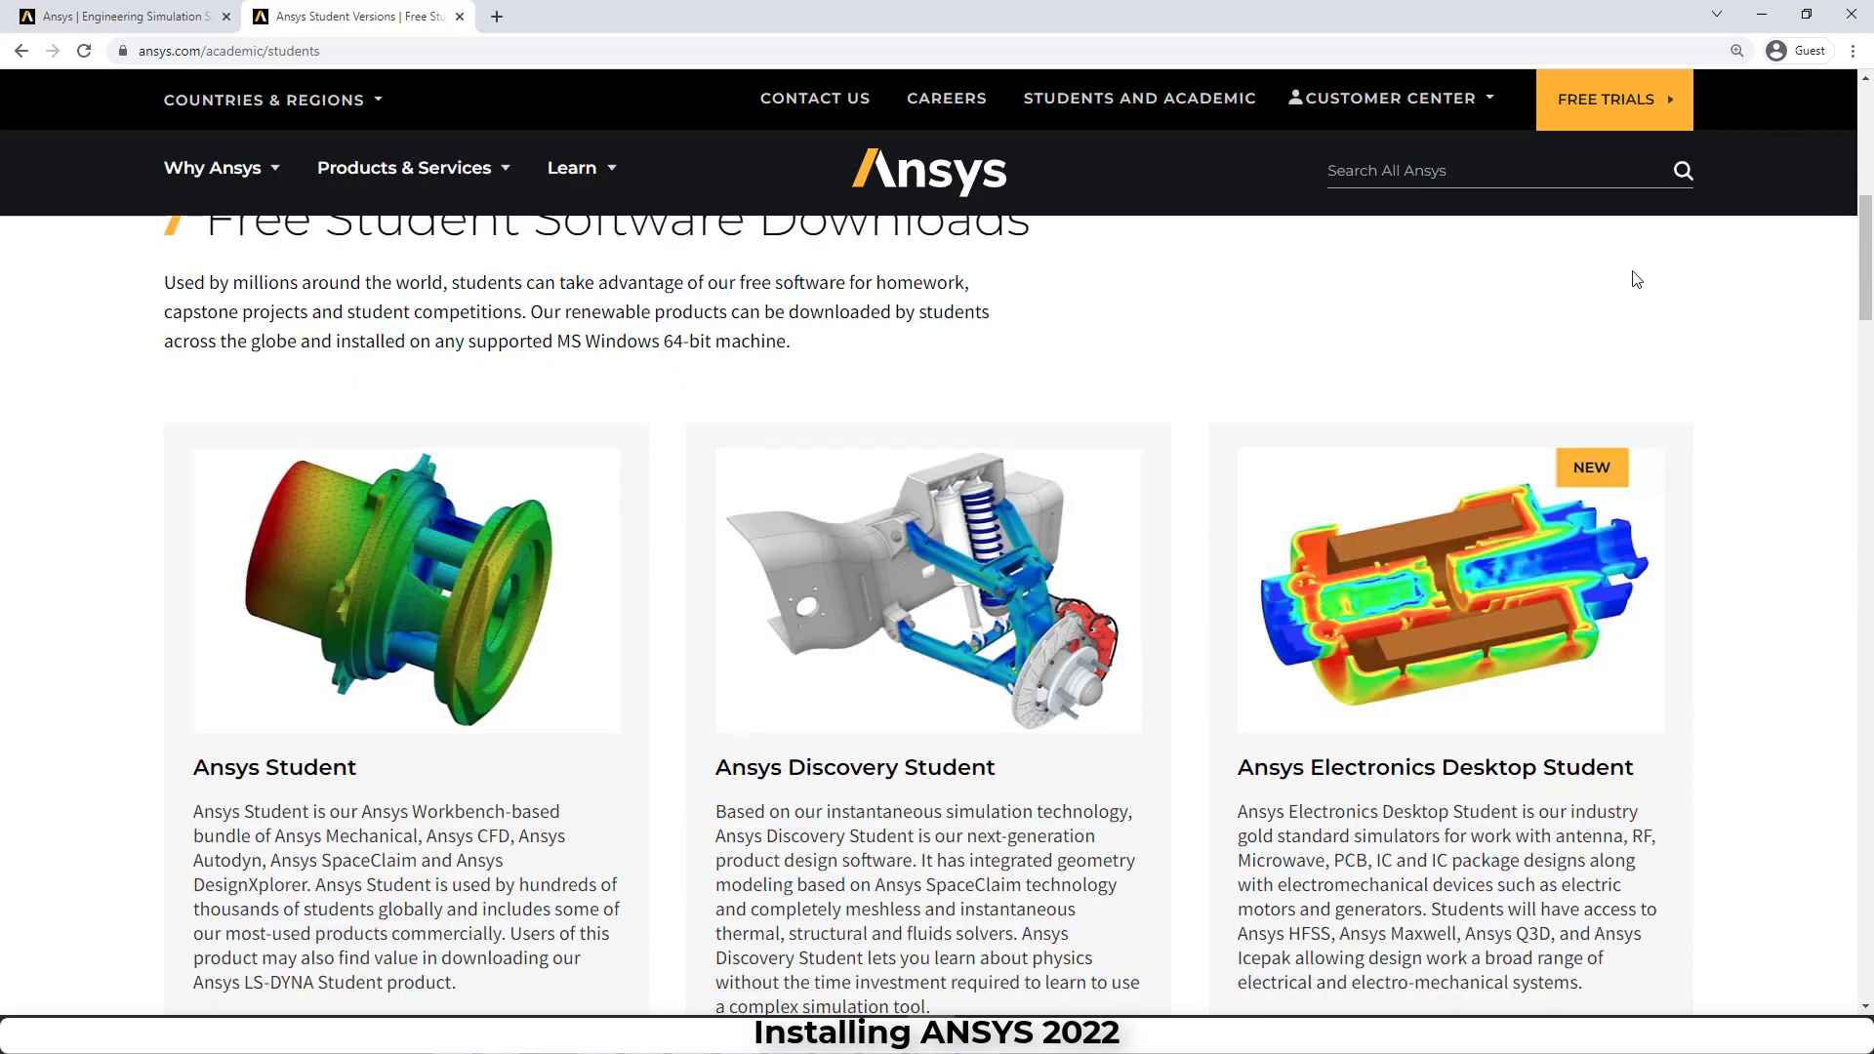
pyautogui.scroll(-2, 1367, 302)
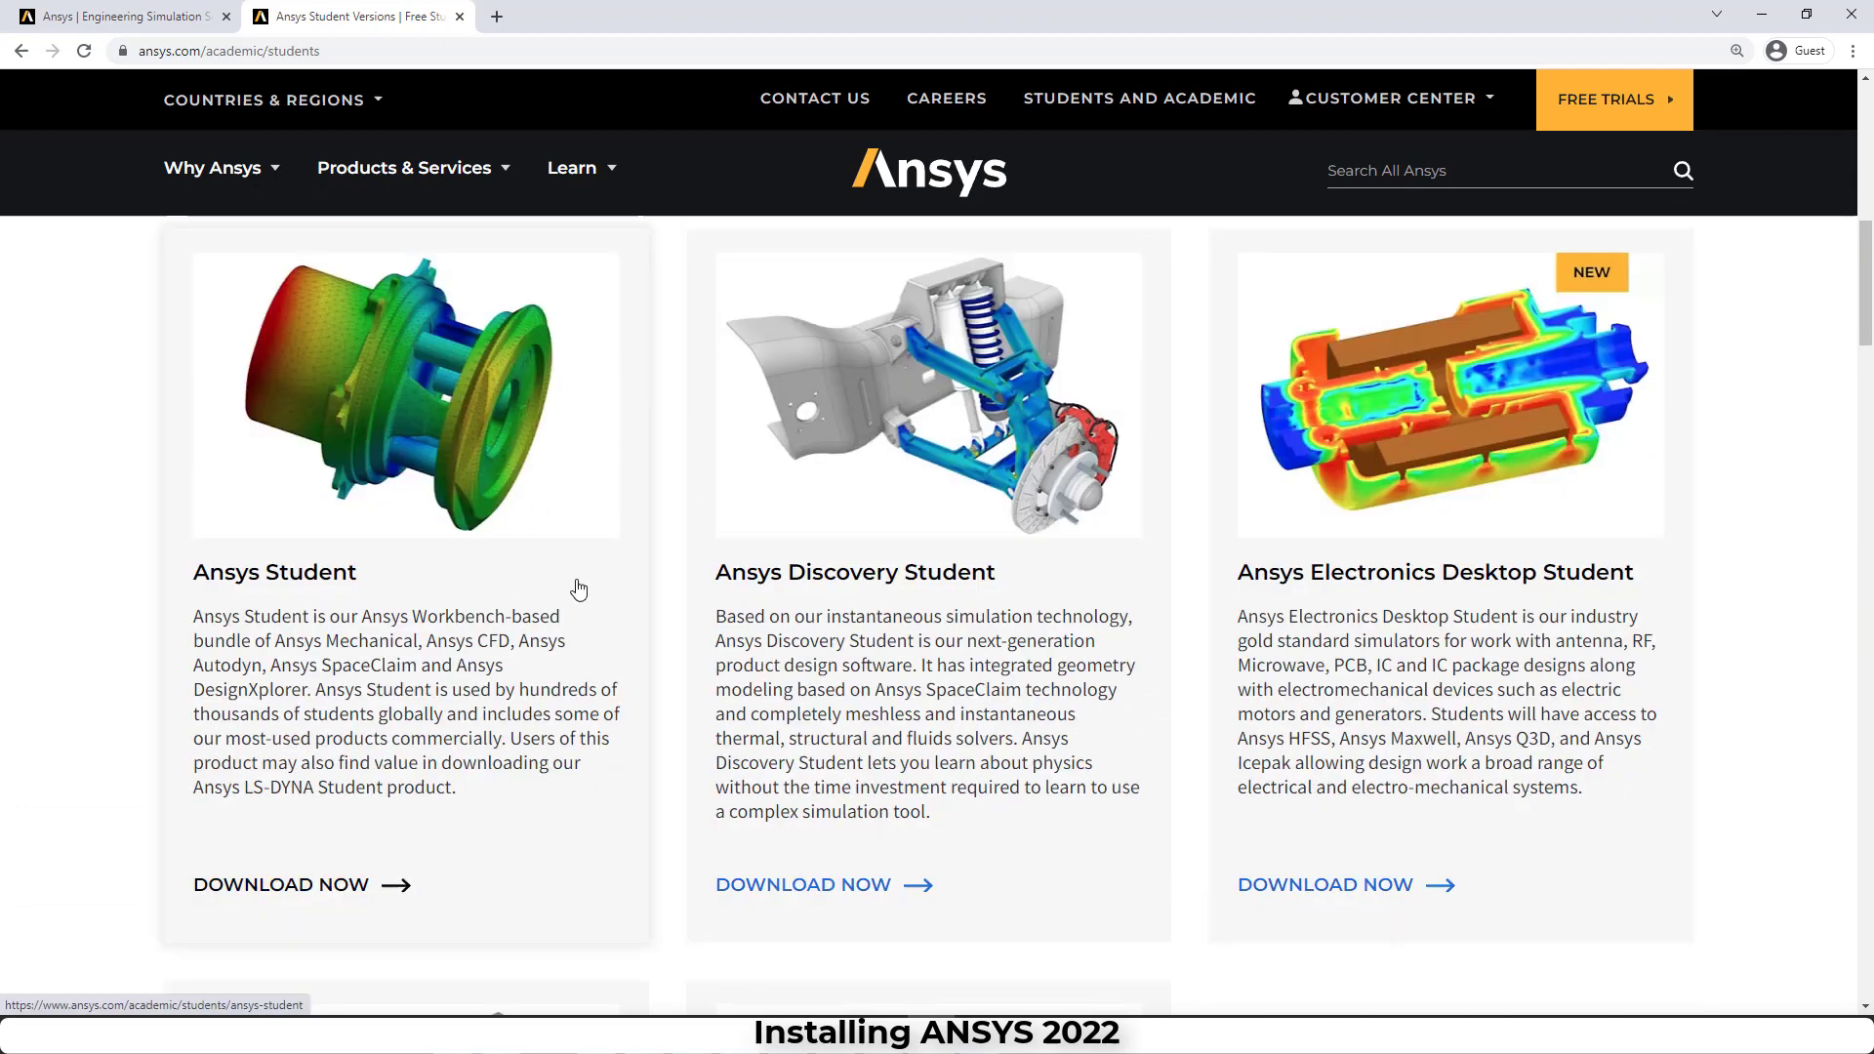
pyautogui.scroll(-2, 611, 583)
pyautogui.scroll(-2, 591, 588)
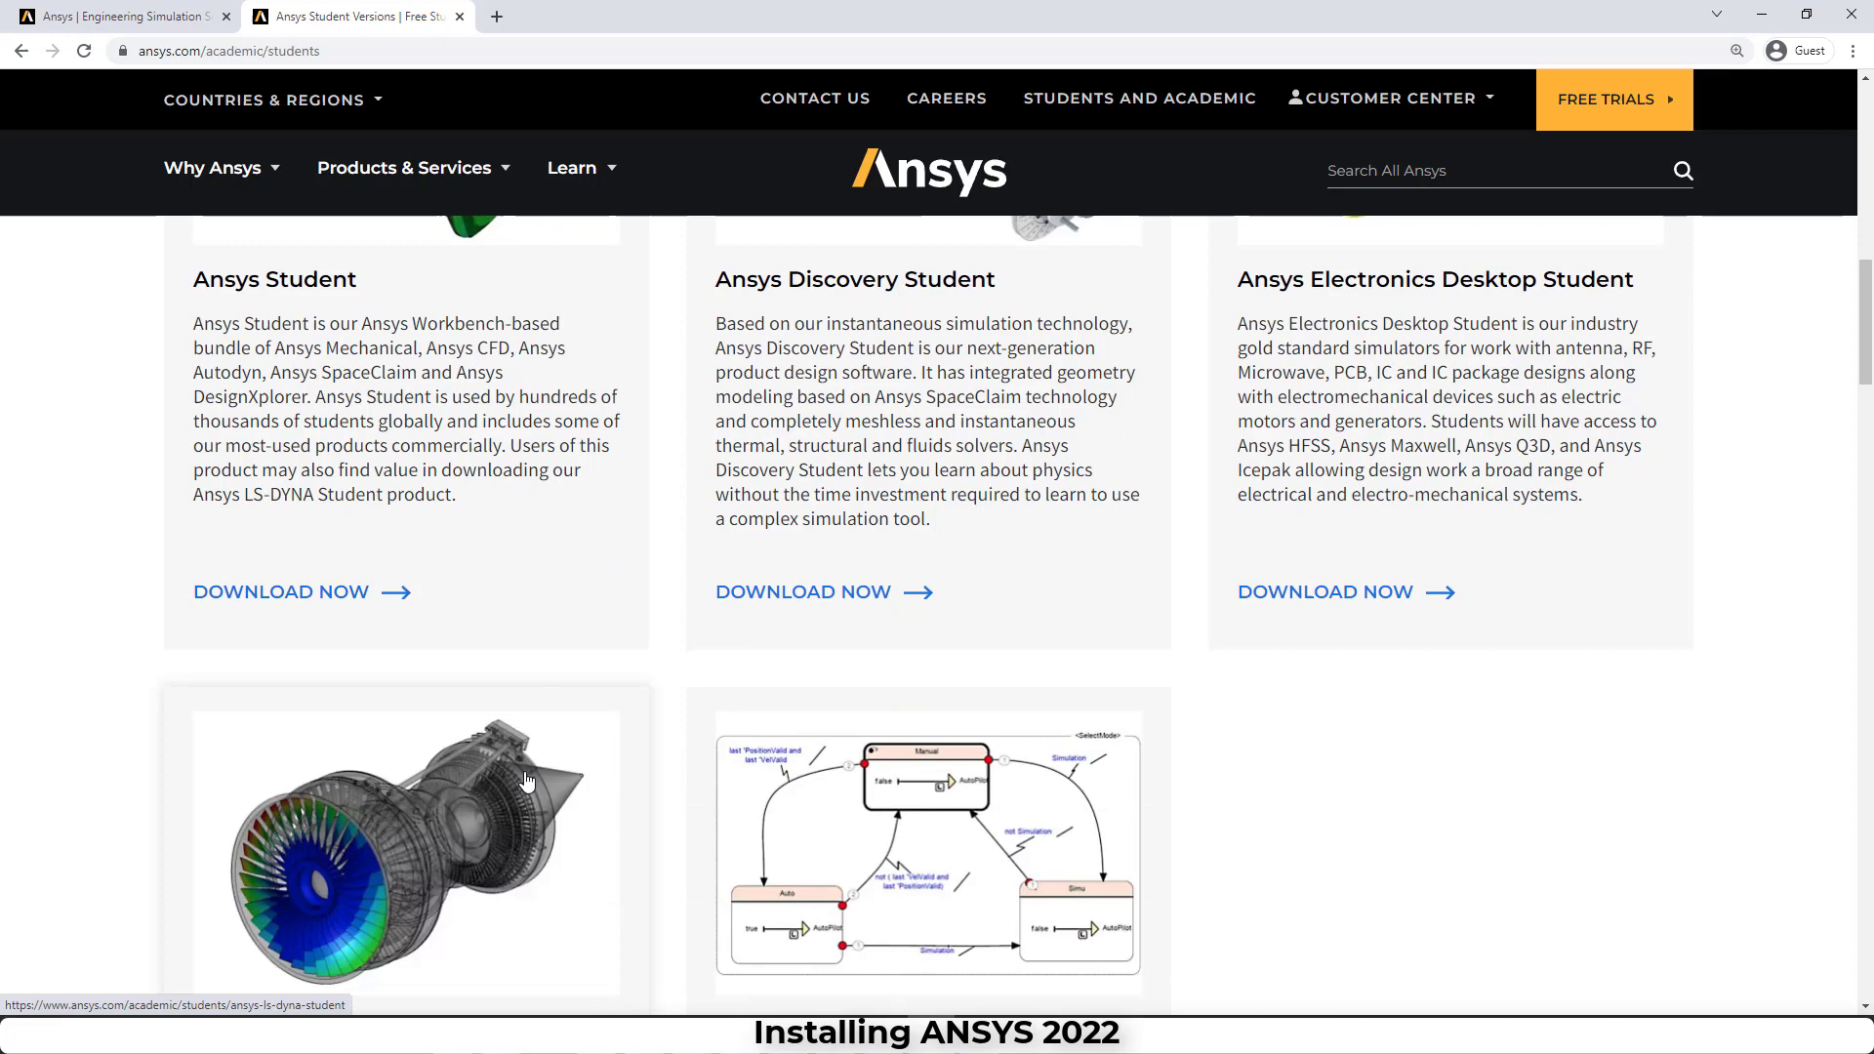
pyautogui.scroll(4, 1045, 619)
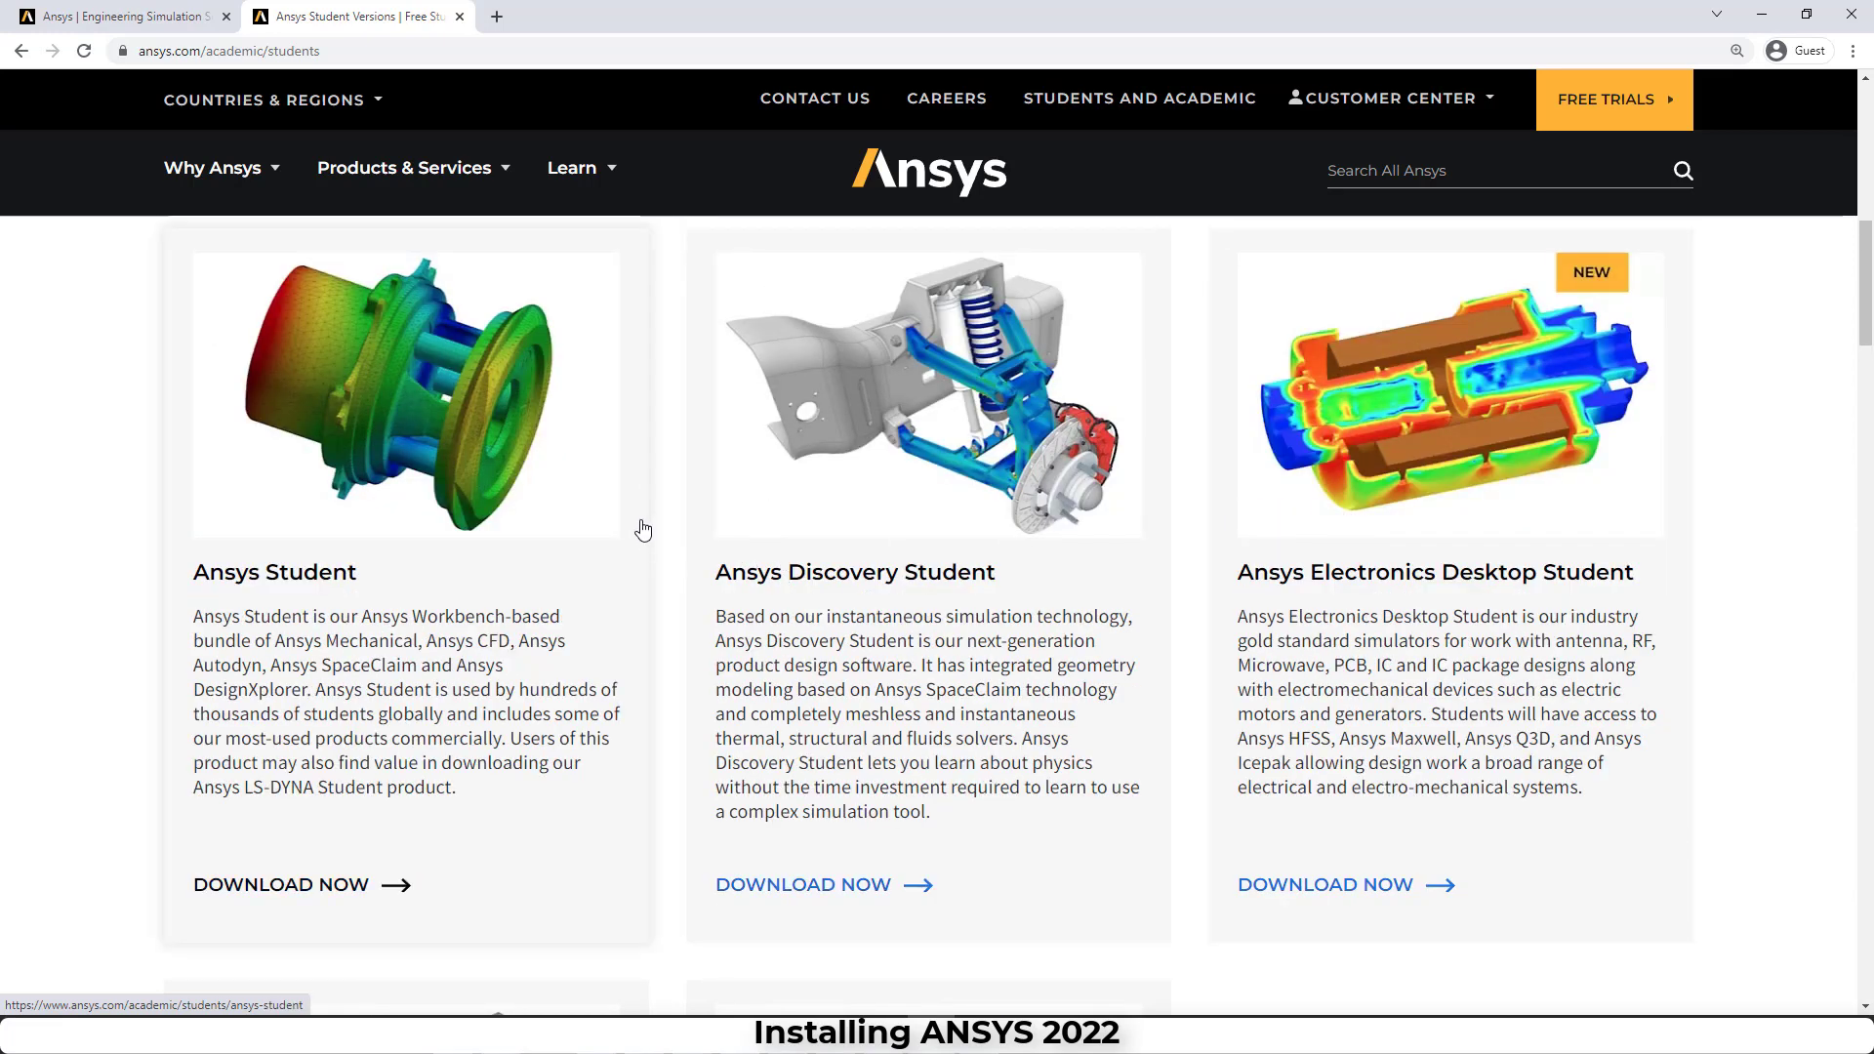
# - Open the Ansys Student download page and highlight its built-in license expiry note
pyautogui.click(344, 585)
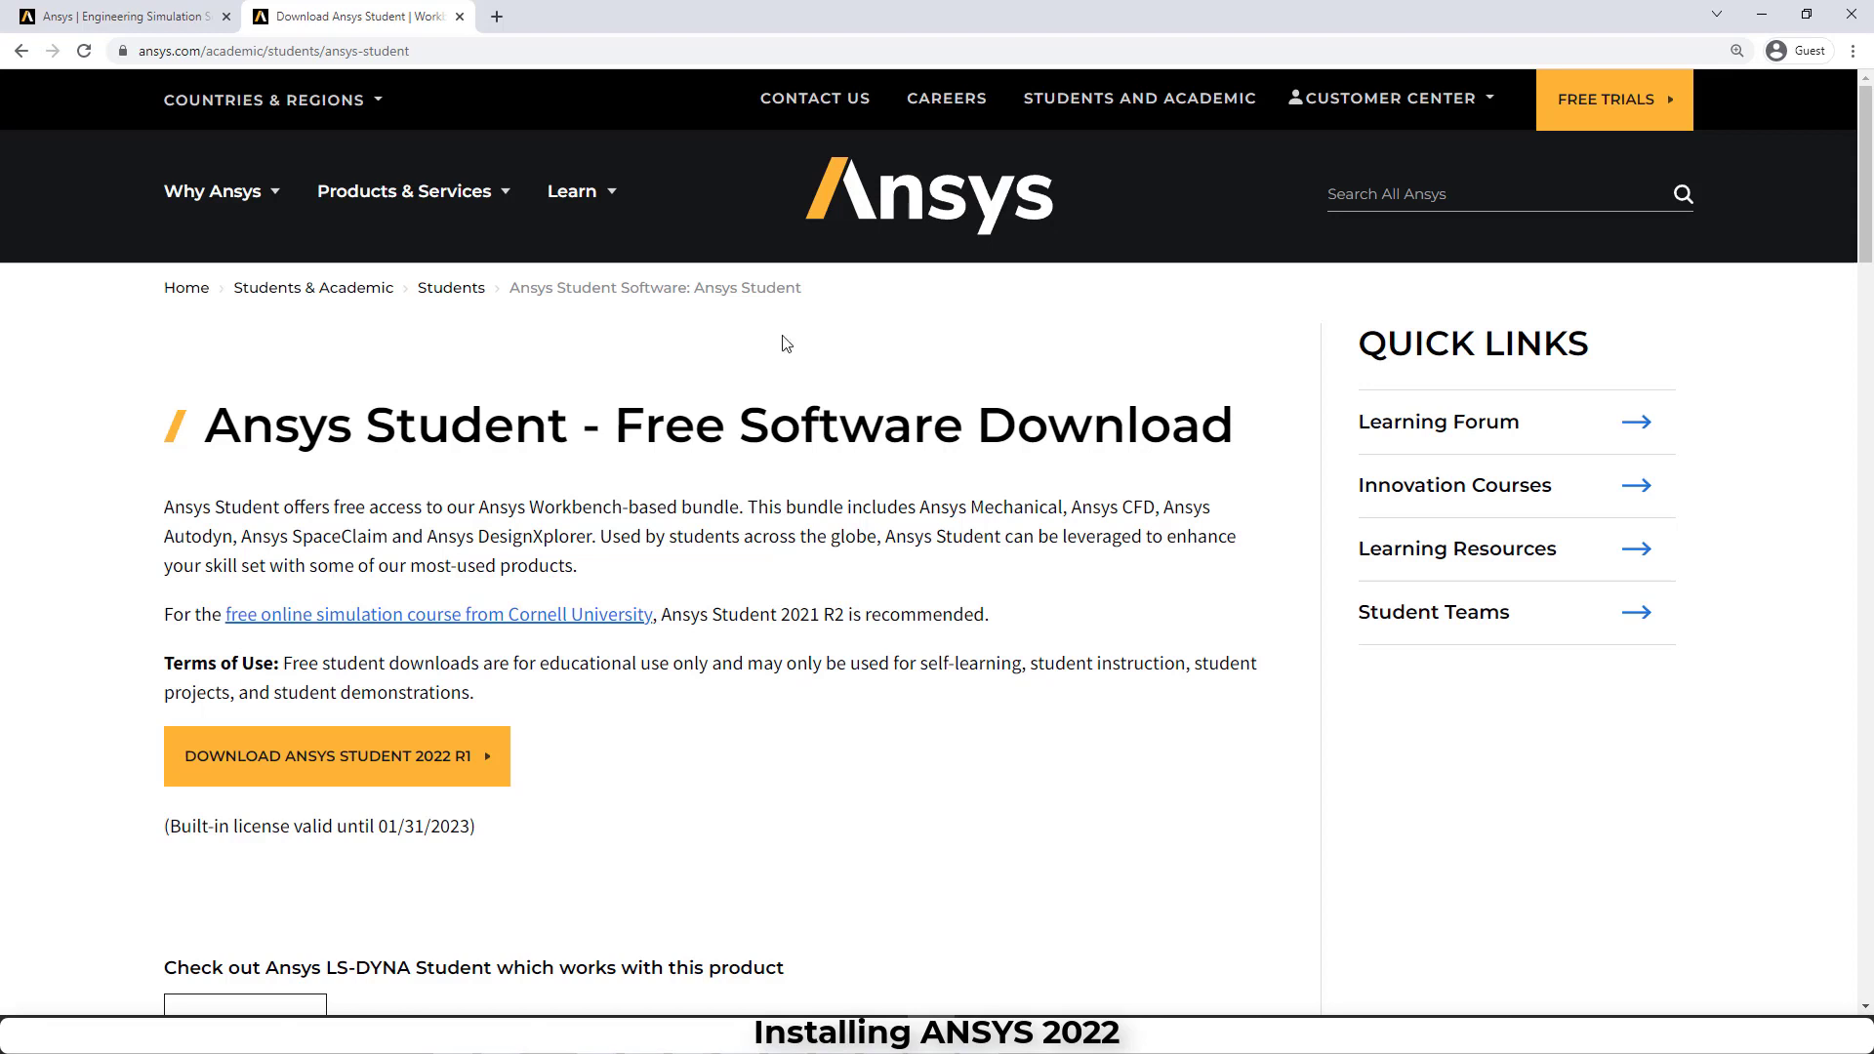
pyautogui.moveTo(425, 54); pyautogui.dragTo(142, 64)
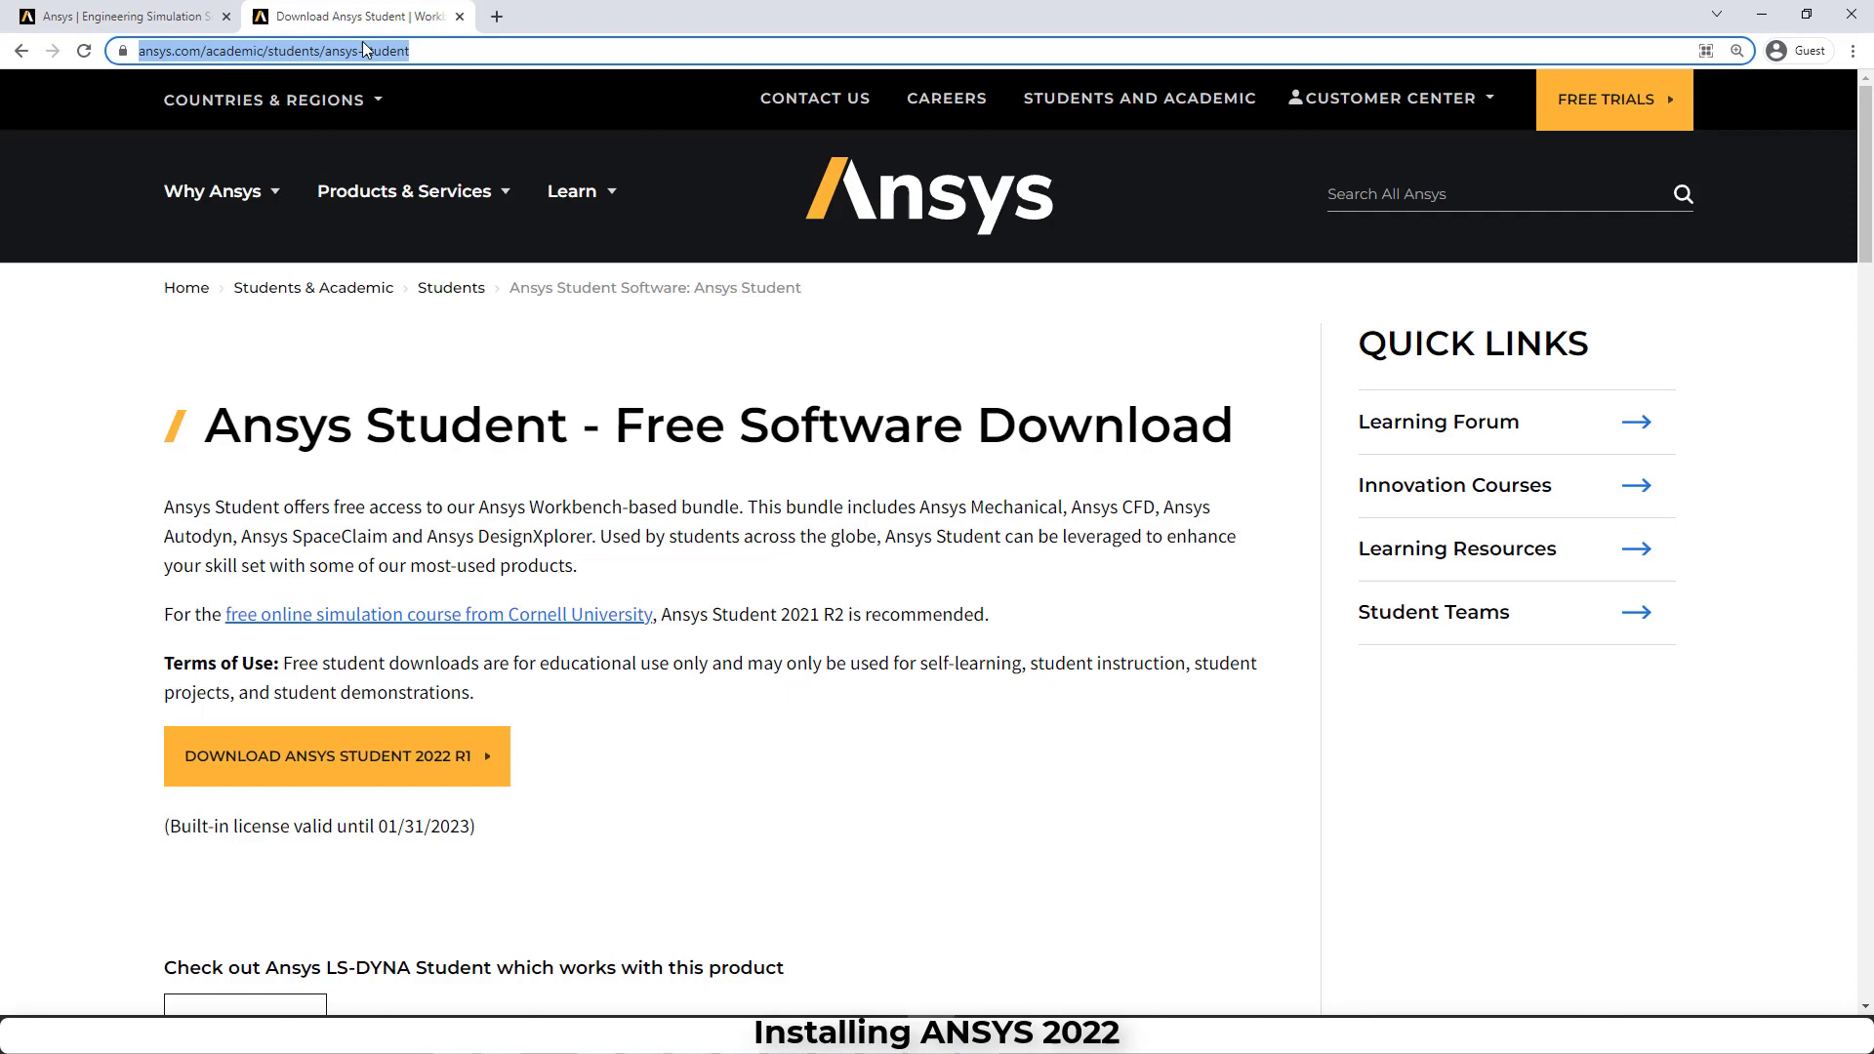
pyautogui.click(895, 540)
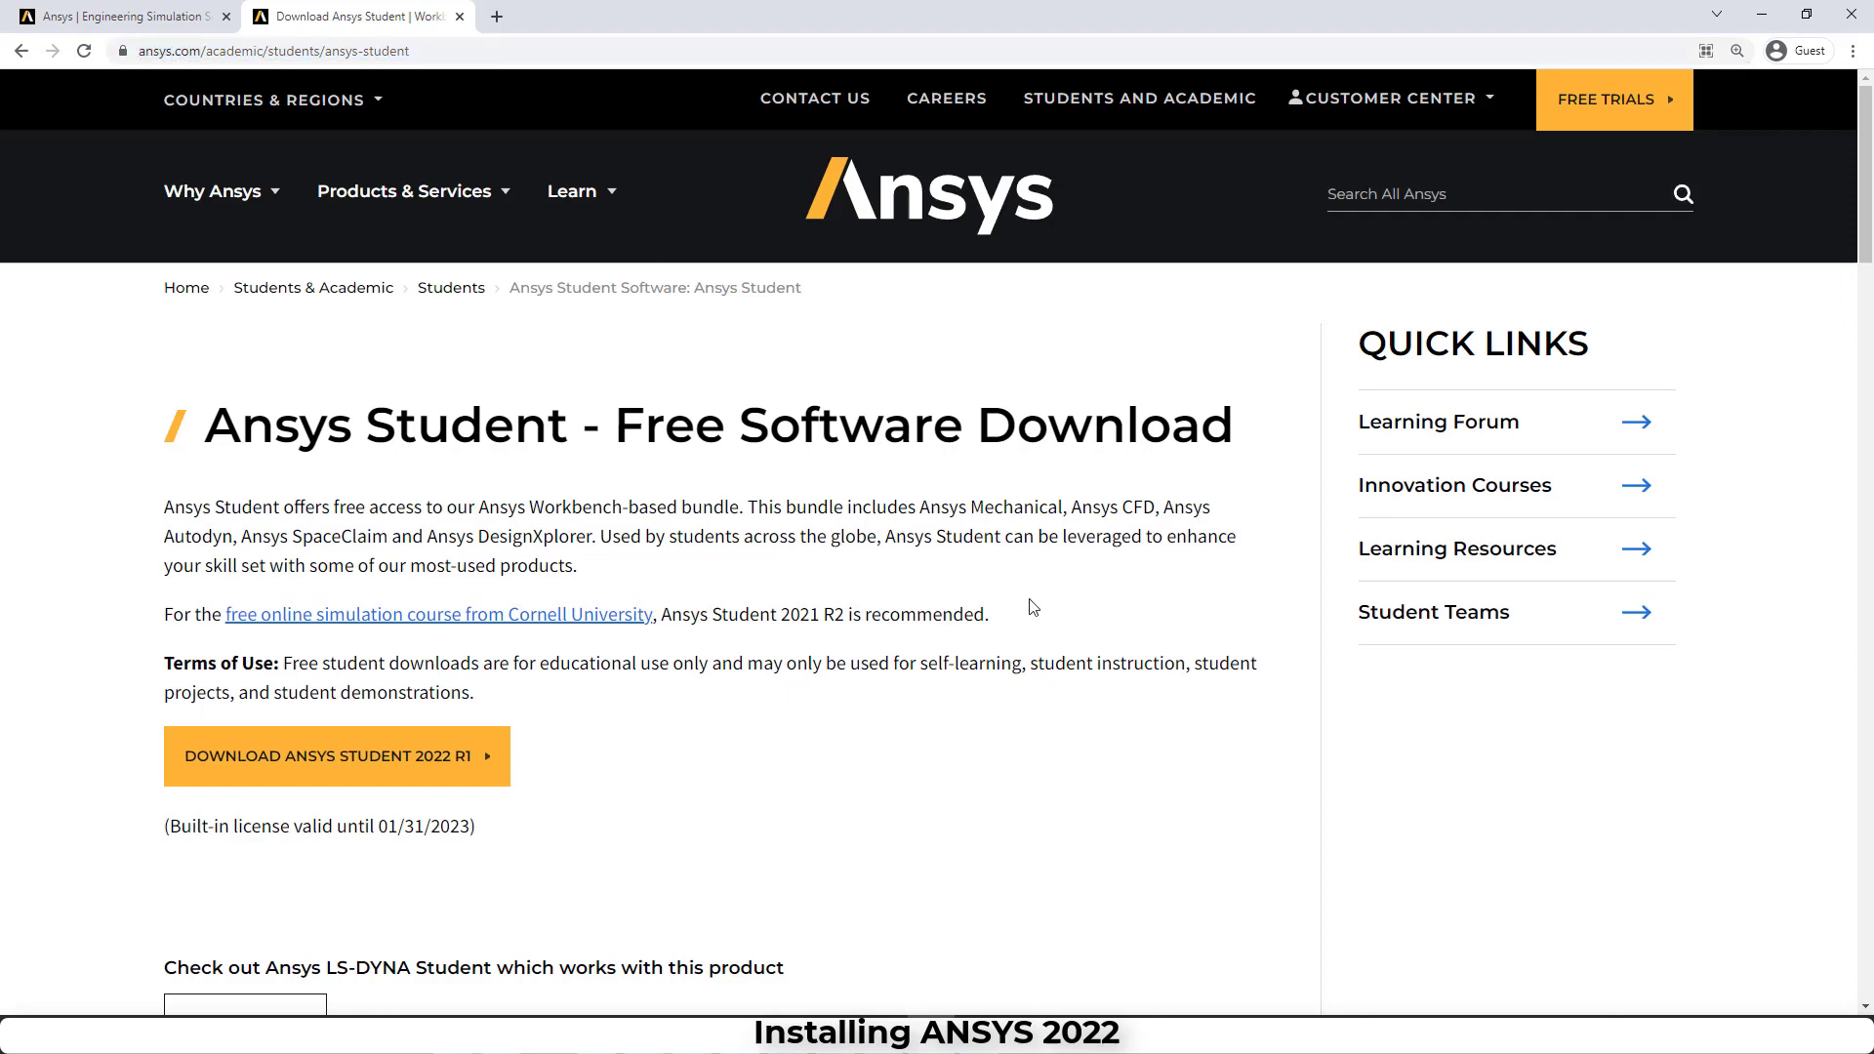
pyautogui.scroll(-1, 1036, 600)
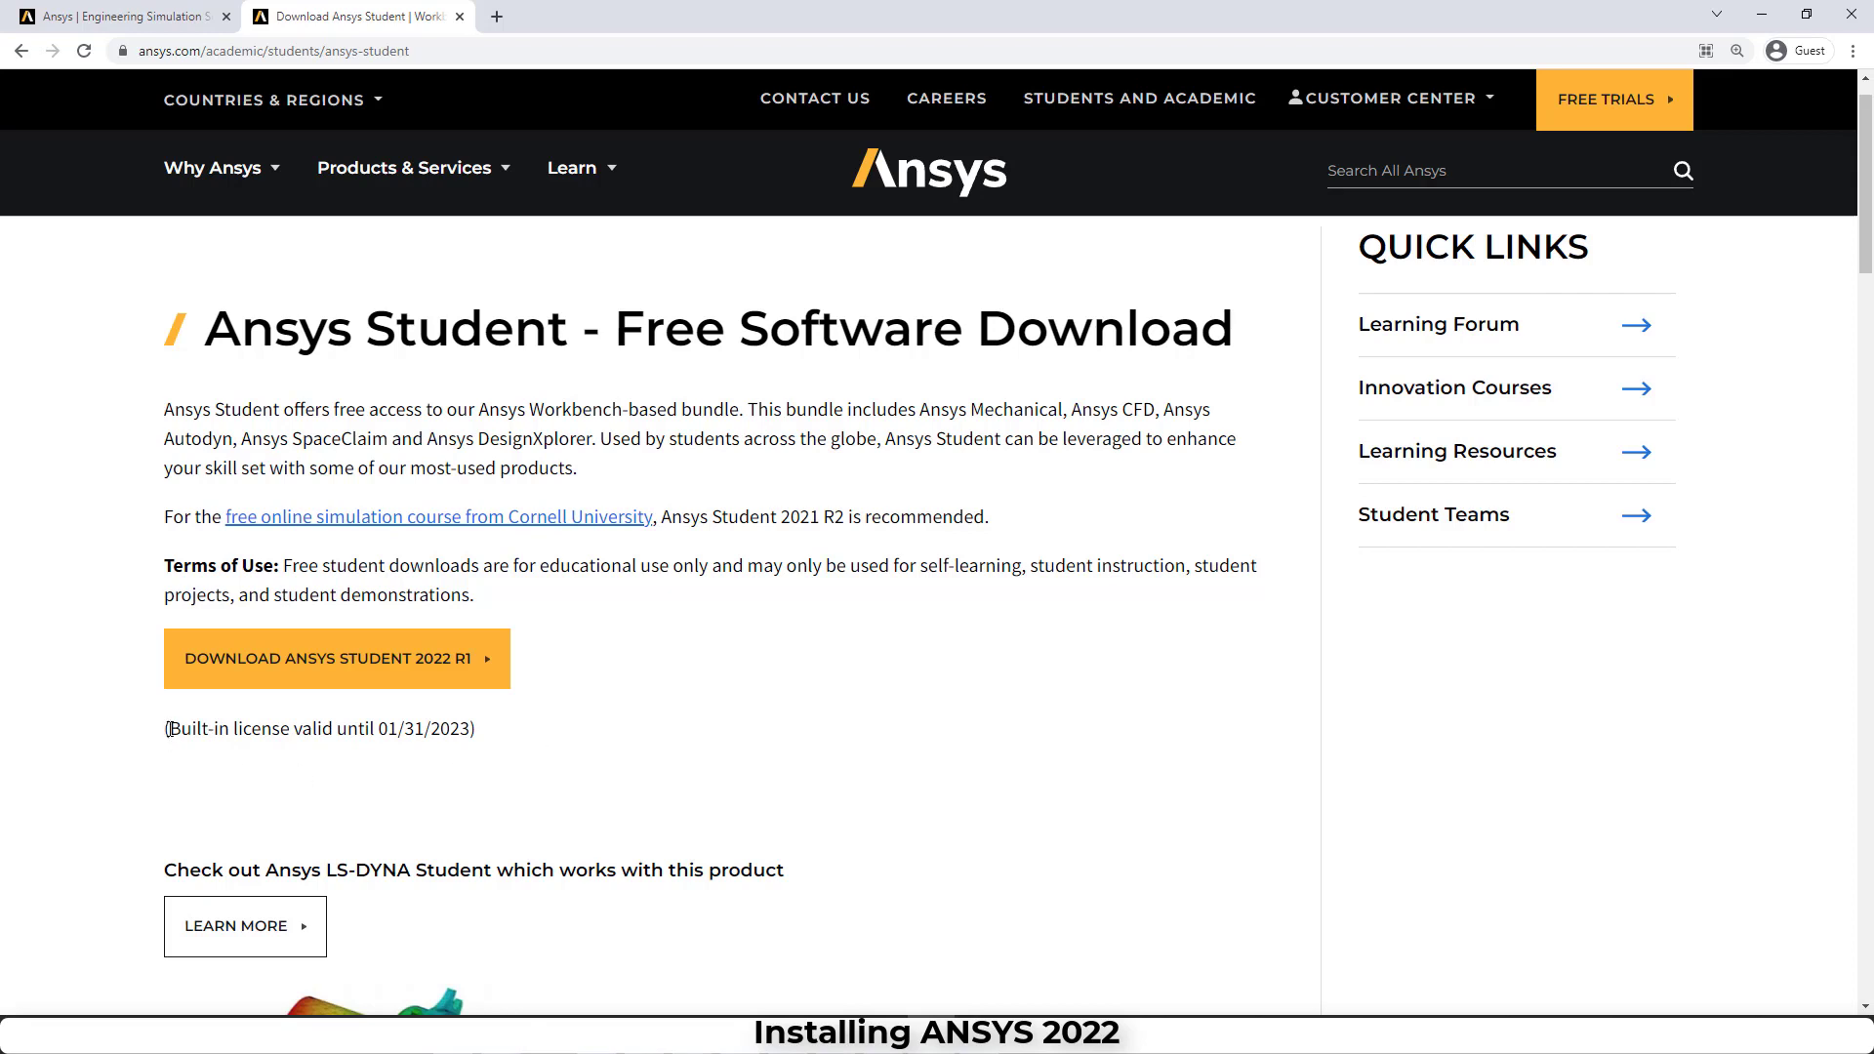
pyautogui.moveTo(207, 728); pyautogui.dragTo(477, 728)
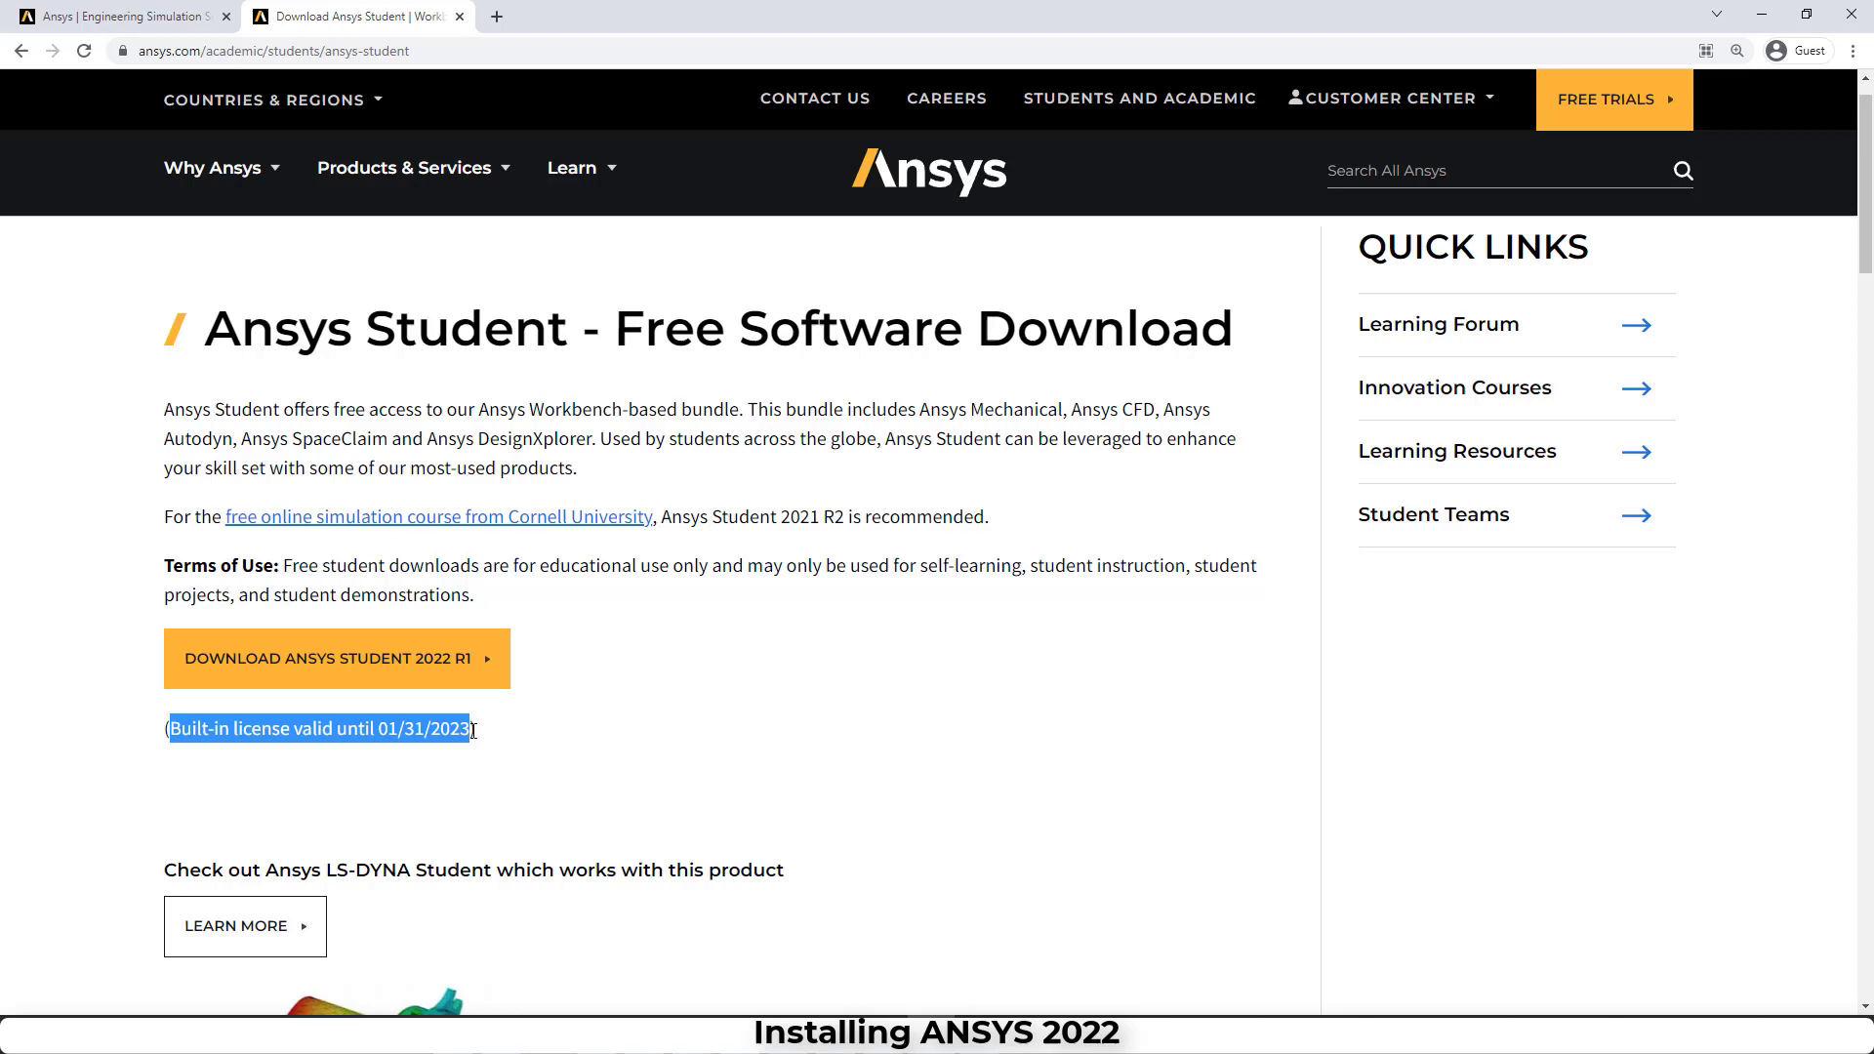
pyautogui.click(595, 750)
# - Start downloading Ansys Student 2022 R1 and scroll down the download page
pyautogui.click(454, 666)
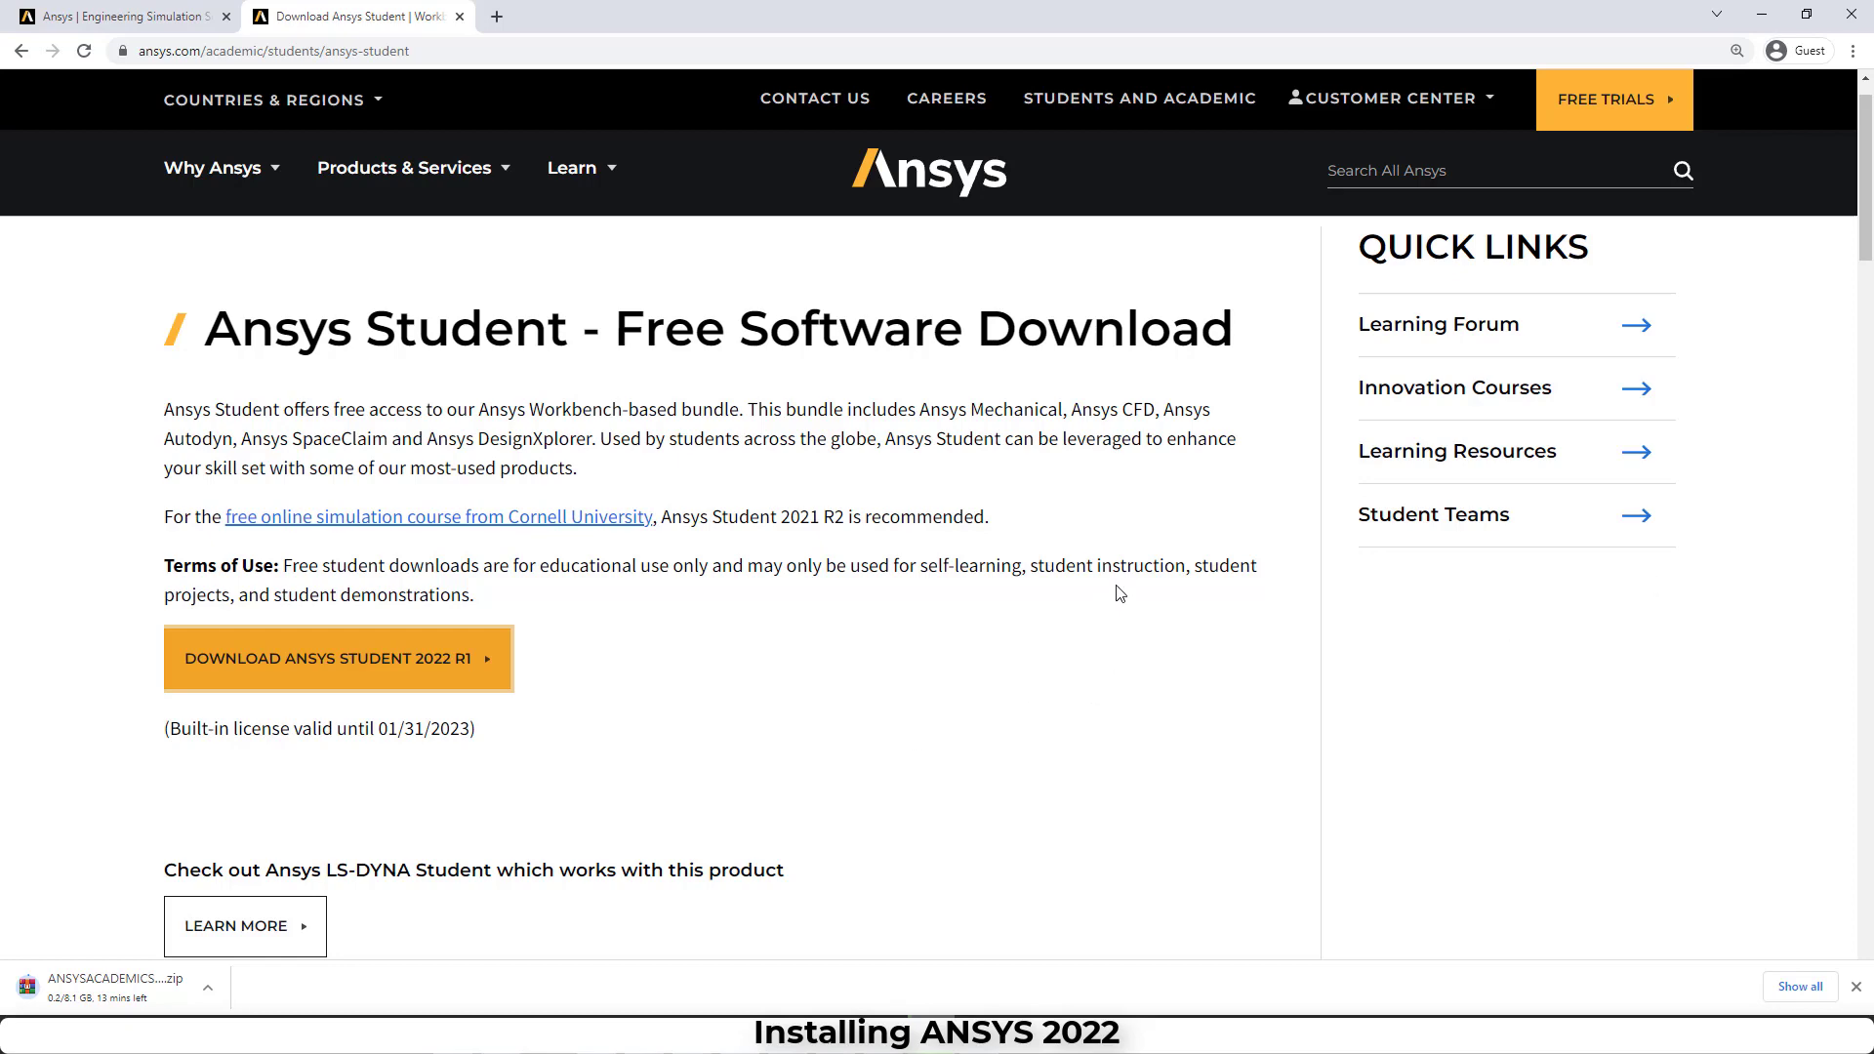
pyautogui.scroll(-5, 1127, 591)
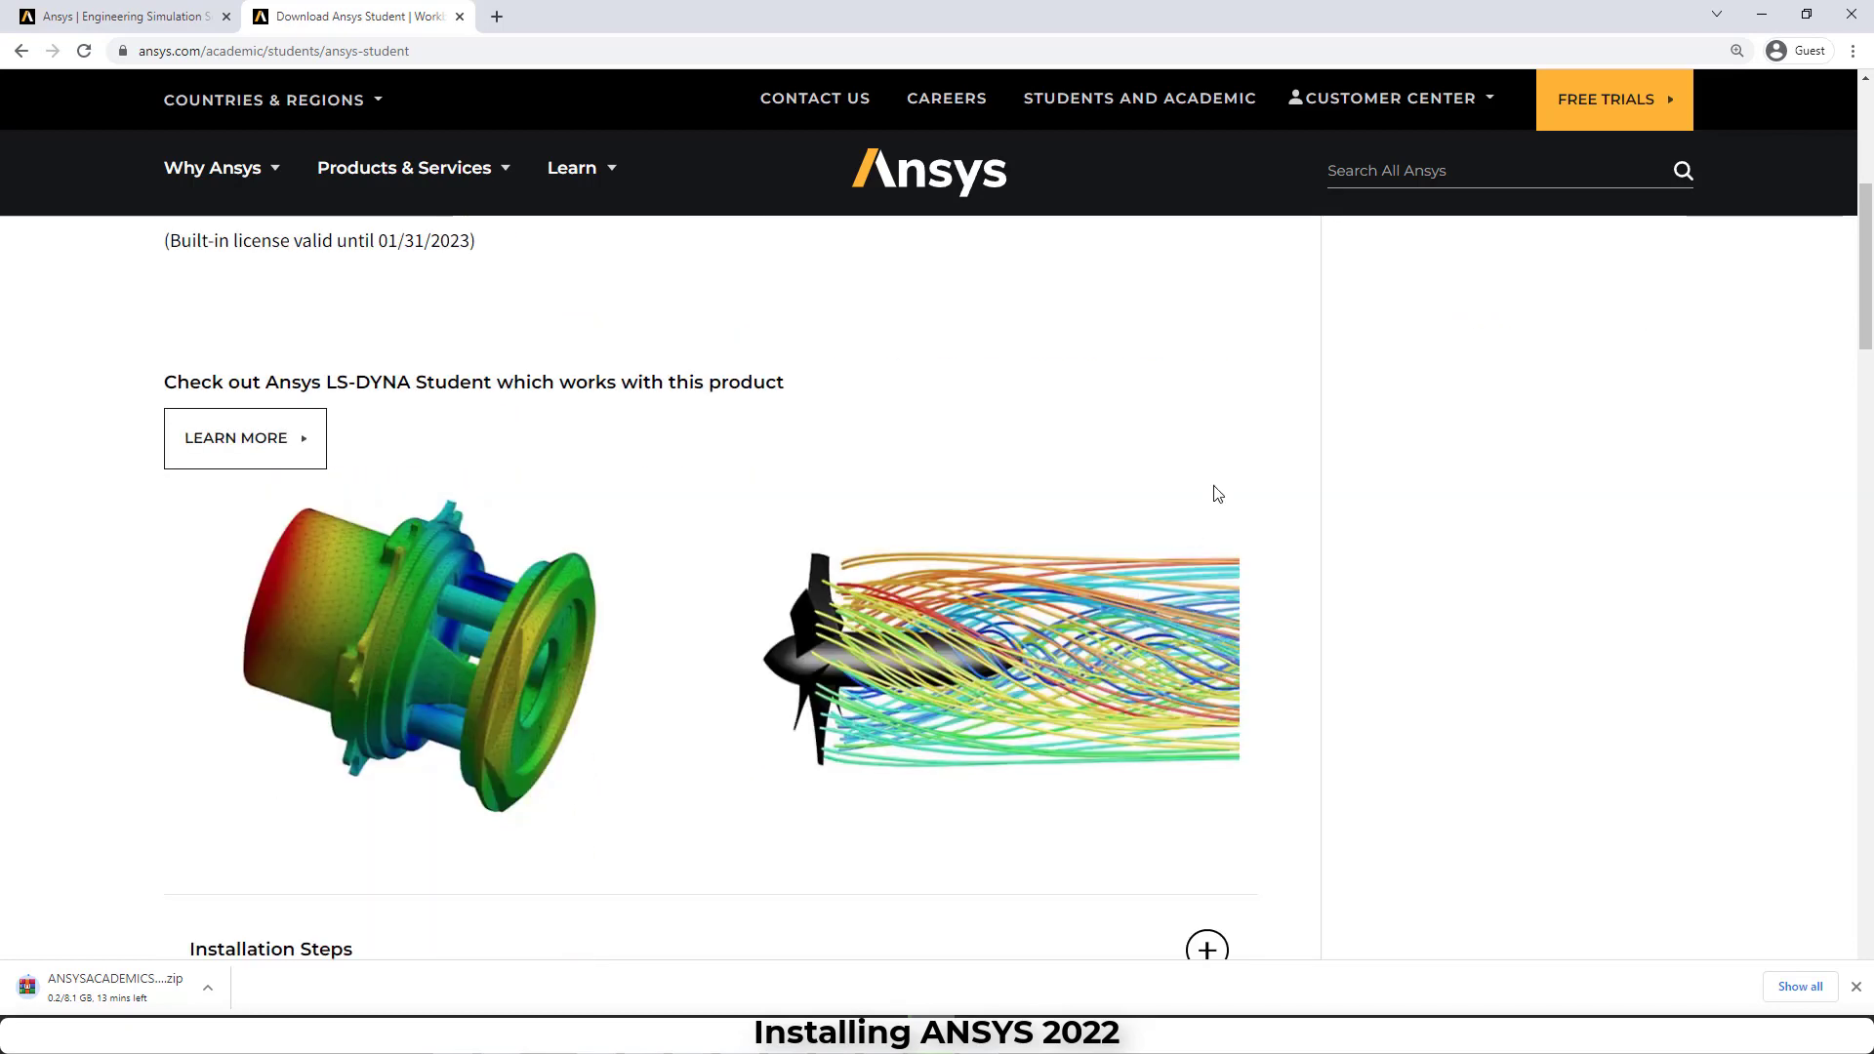
pyautogui.scroll(-2, 1217, 492)
pyautogui.scroll(-1, 1230, 485)
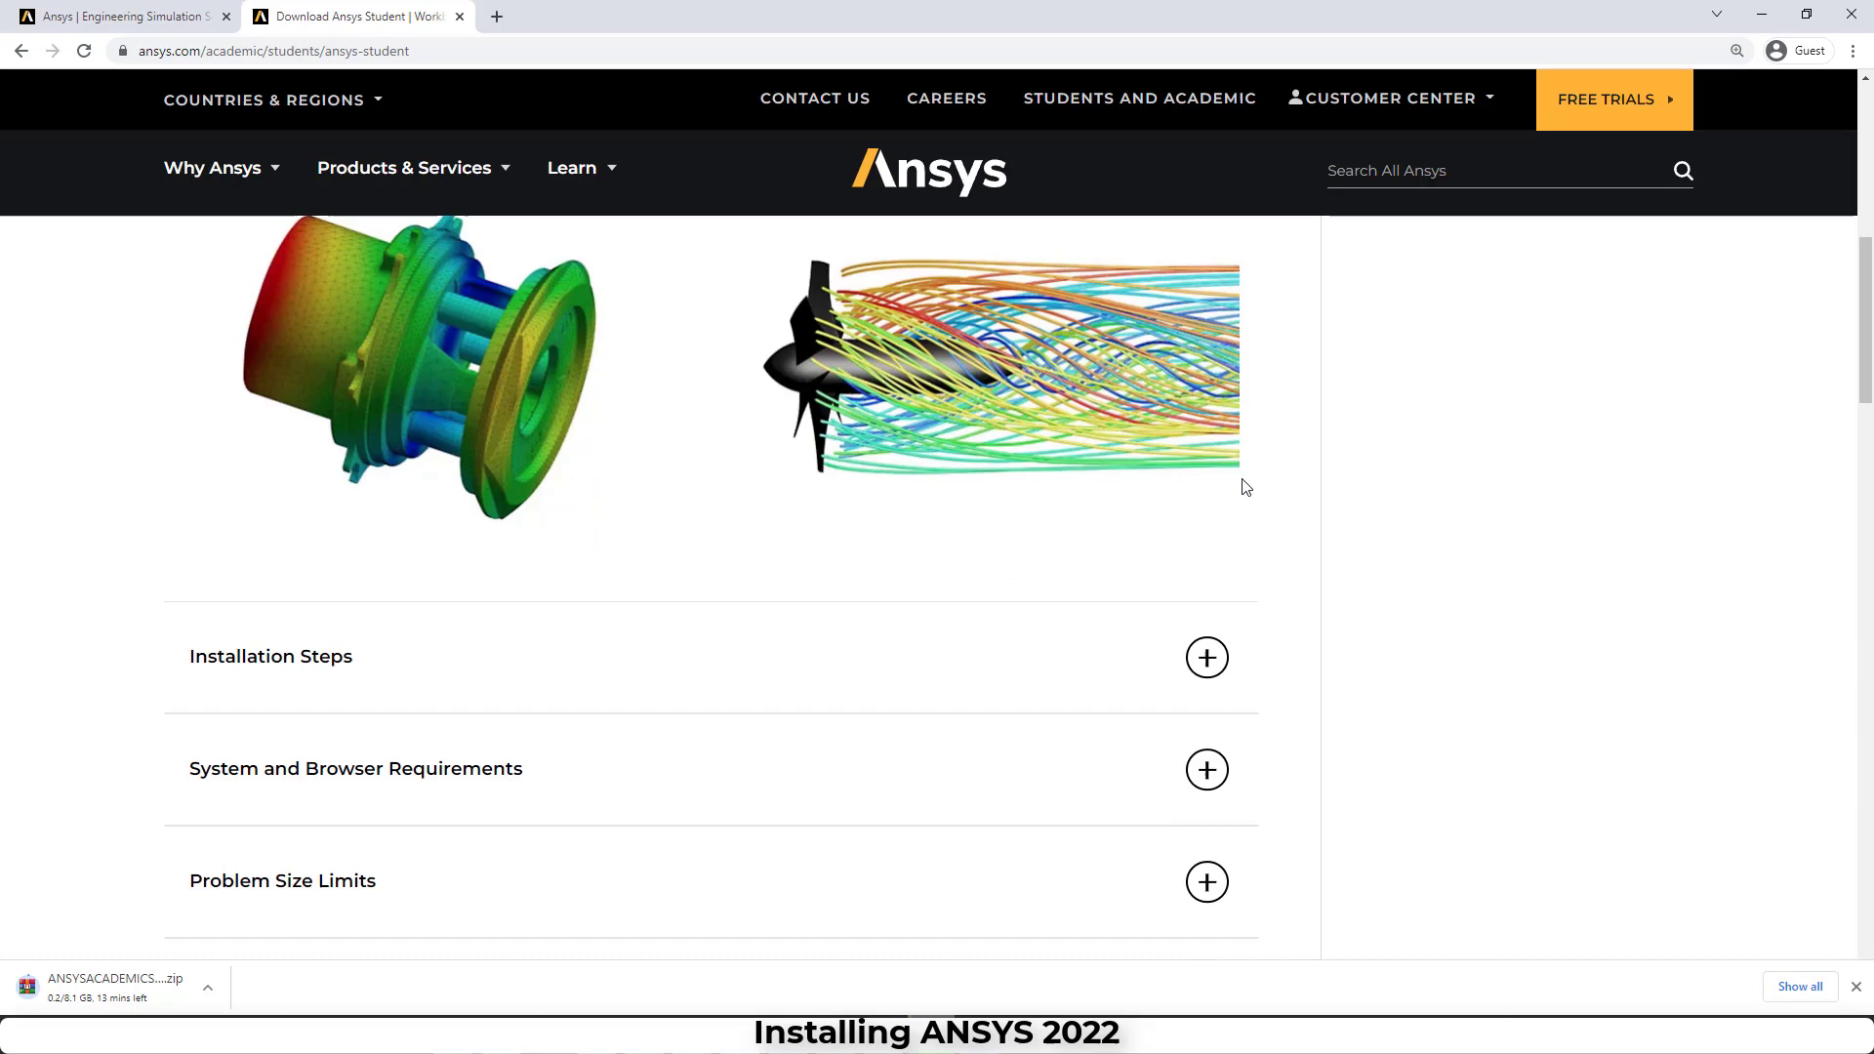
pyautogui.scroll(-1, 1241, 485)
pyautogui.scroll(-1, 1243, 485)
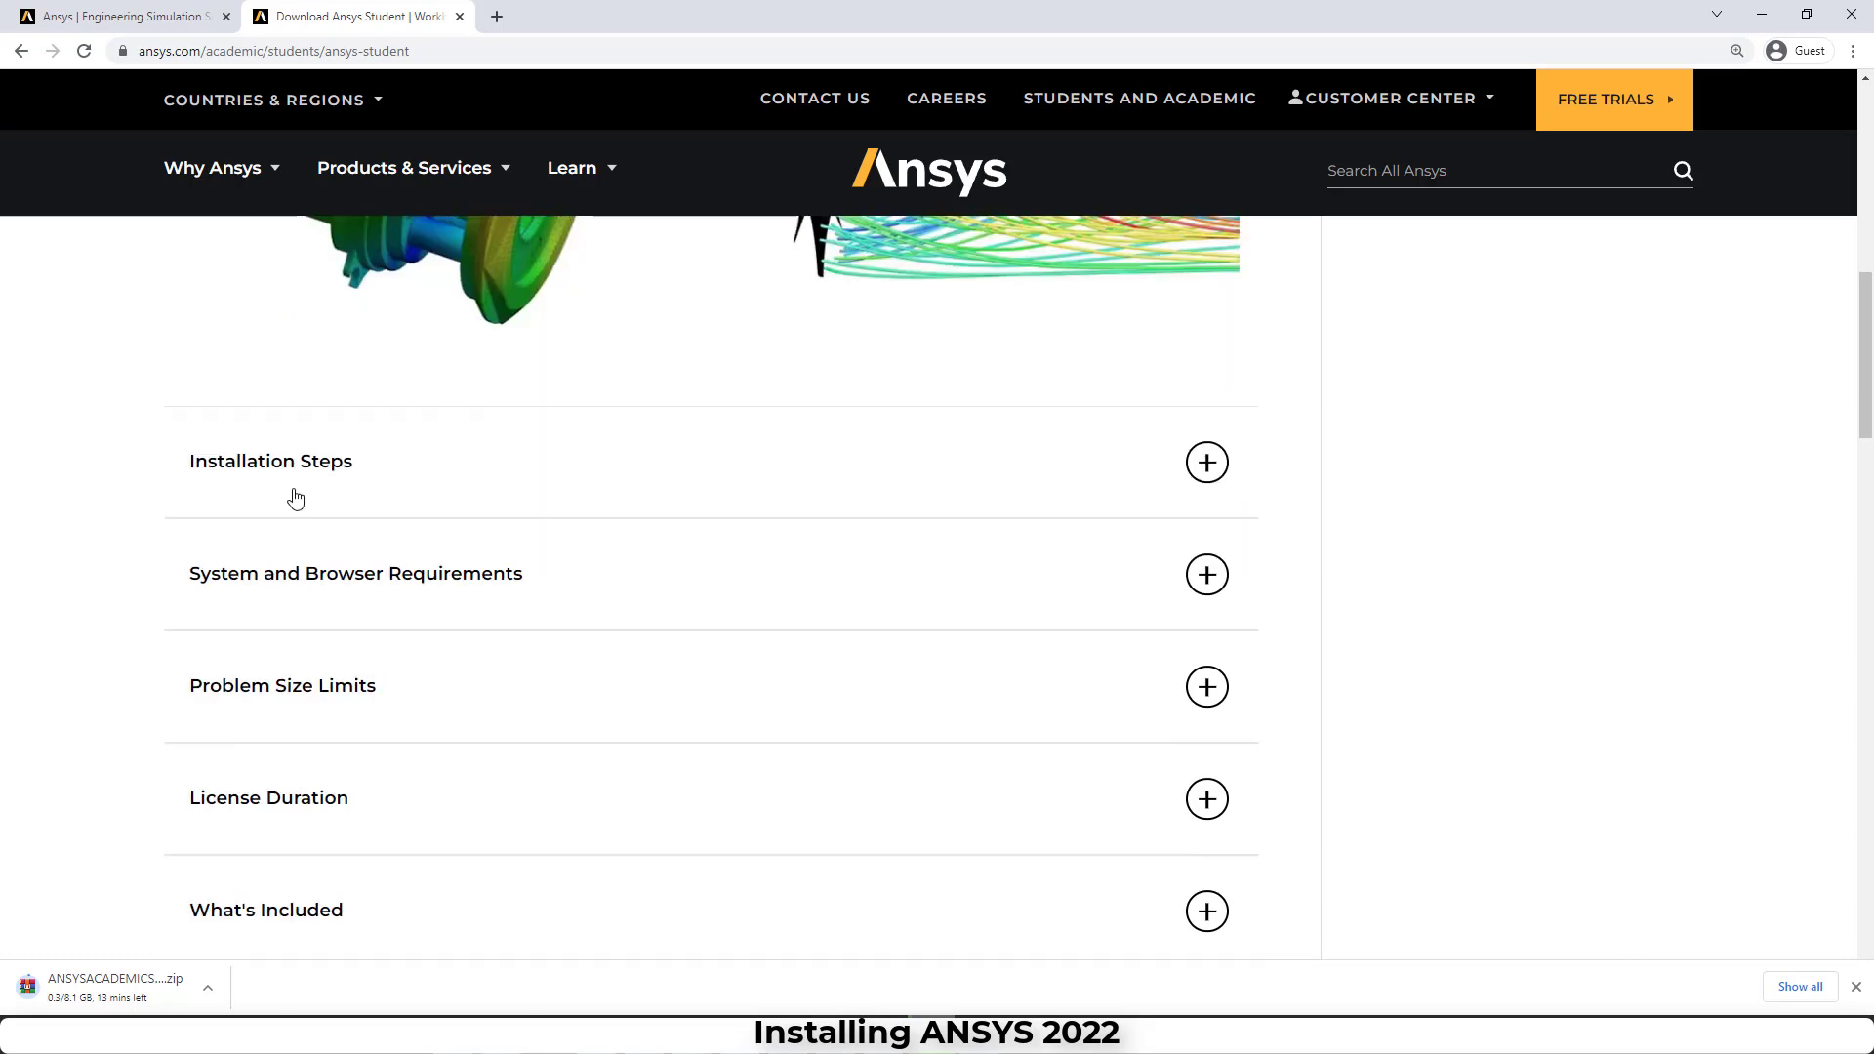
# - Expand Installation Steps to read the extract, run setup.exe as Administrator, and accept-defaults instructions
pyautogui.click(1206, 463)
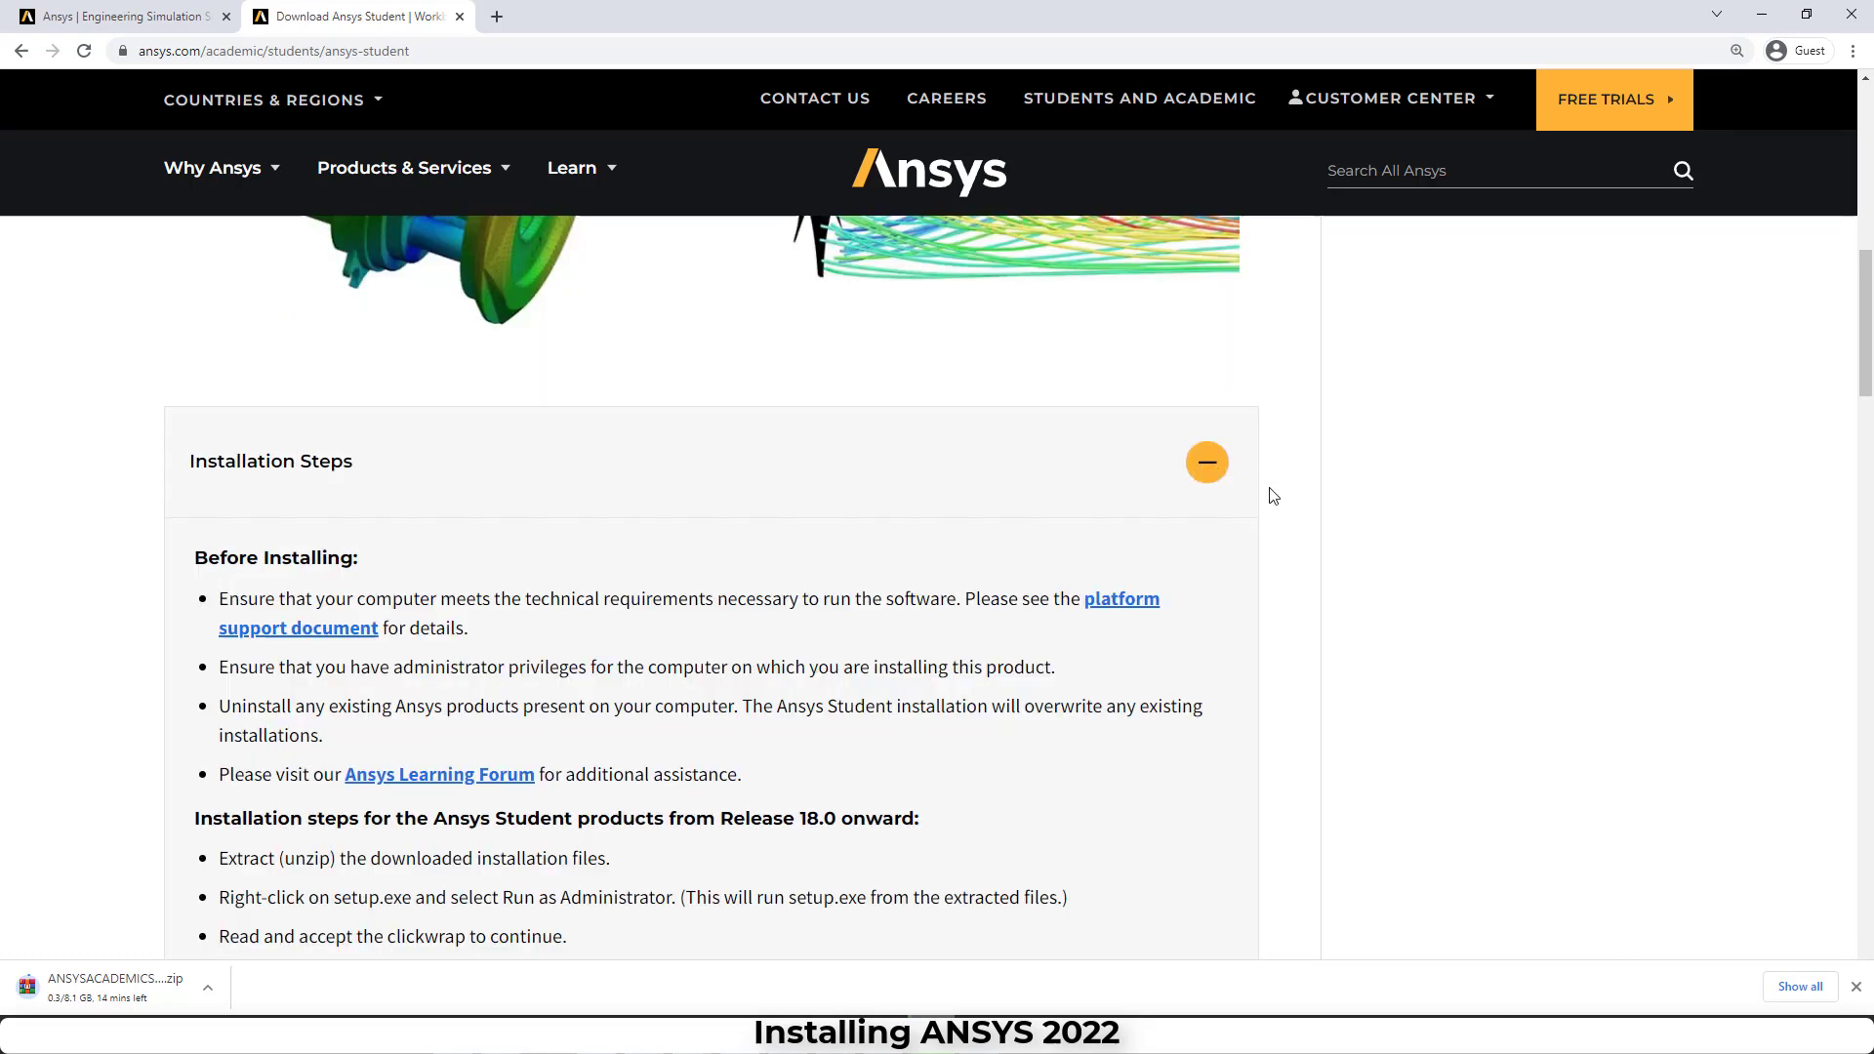
pyautogui.scroll(-1, 1273, 496)
pyautogui.scroll(-1, 1272, 496)
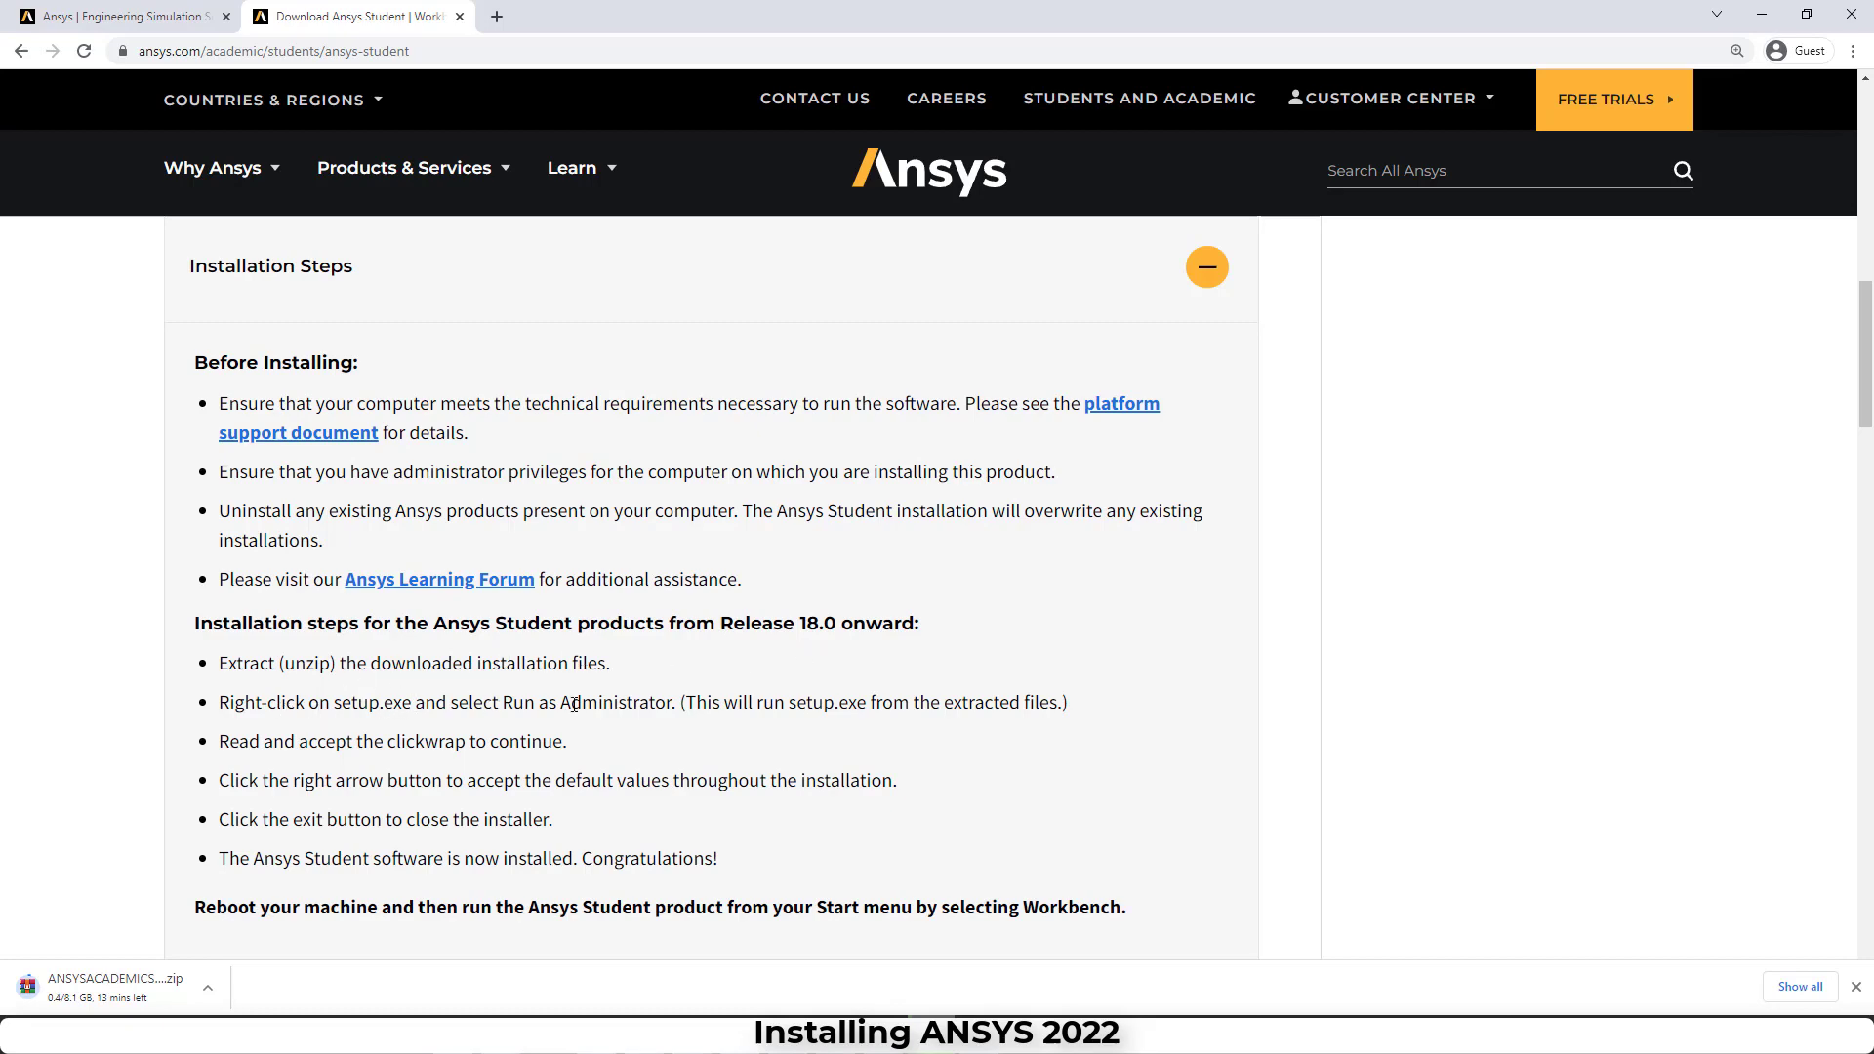
pyautogui.scroll(-3, 1097, 648)
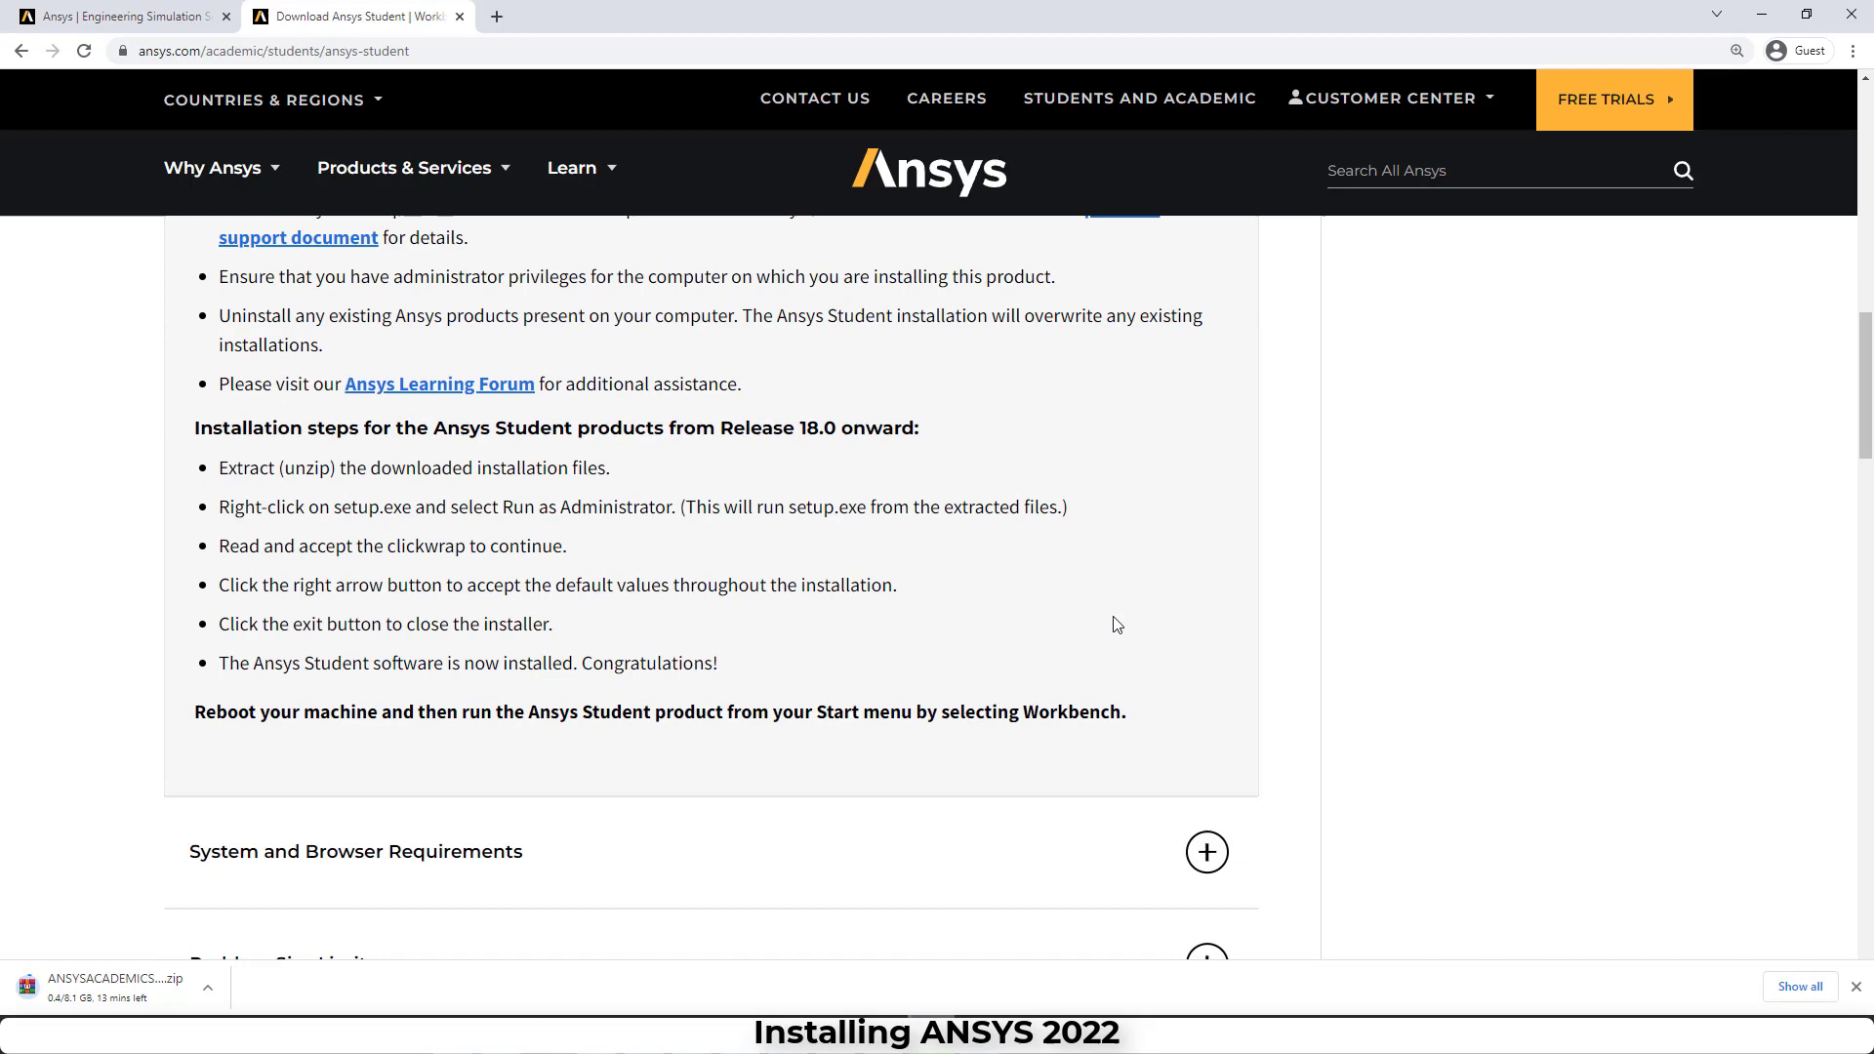
pyautogui.scroll(-1, 1234, 513)
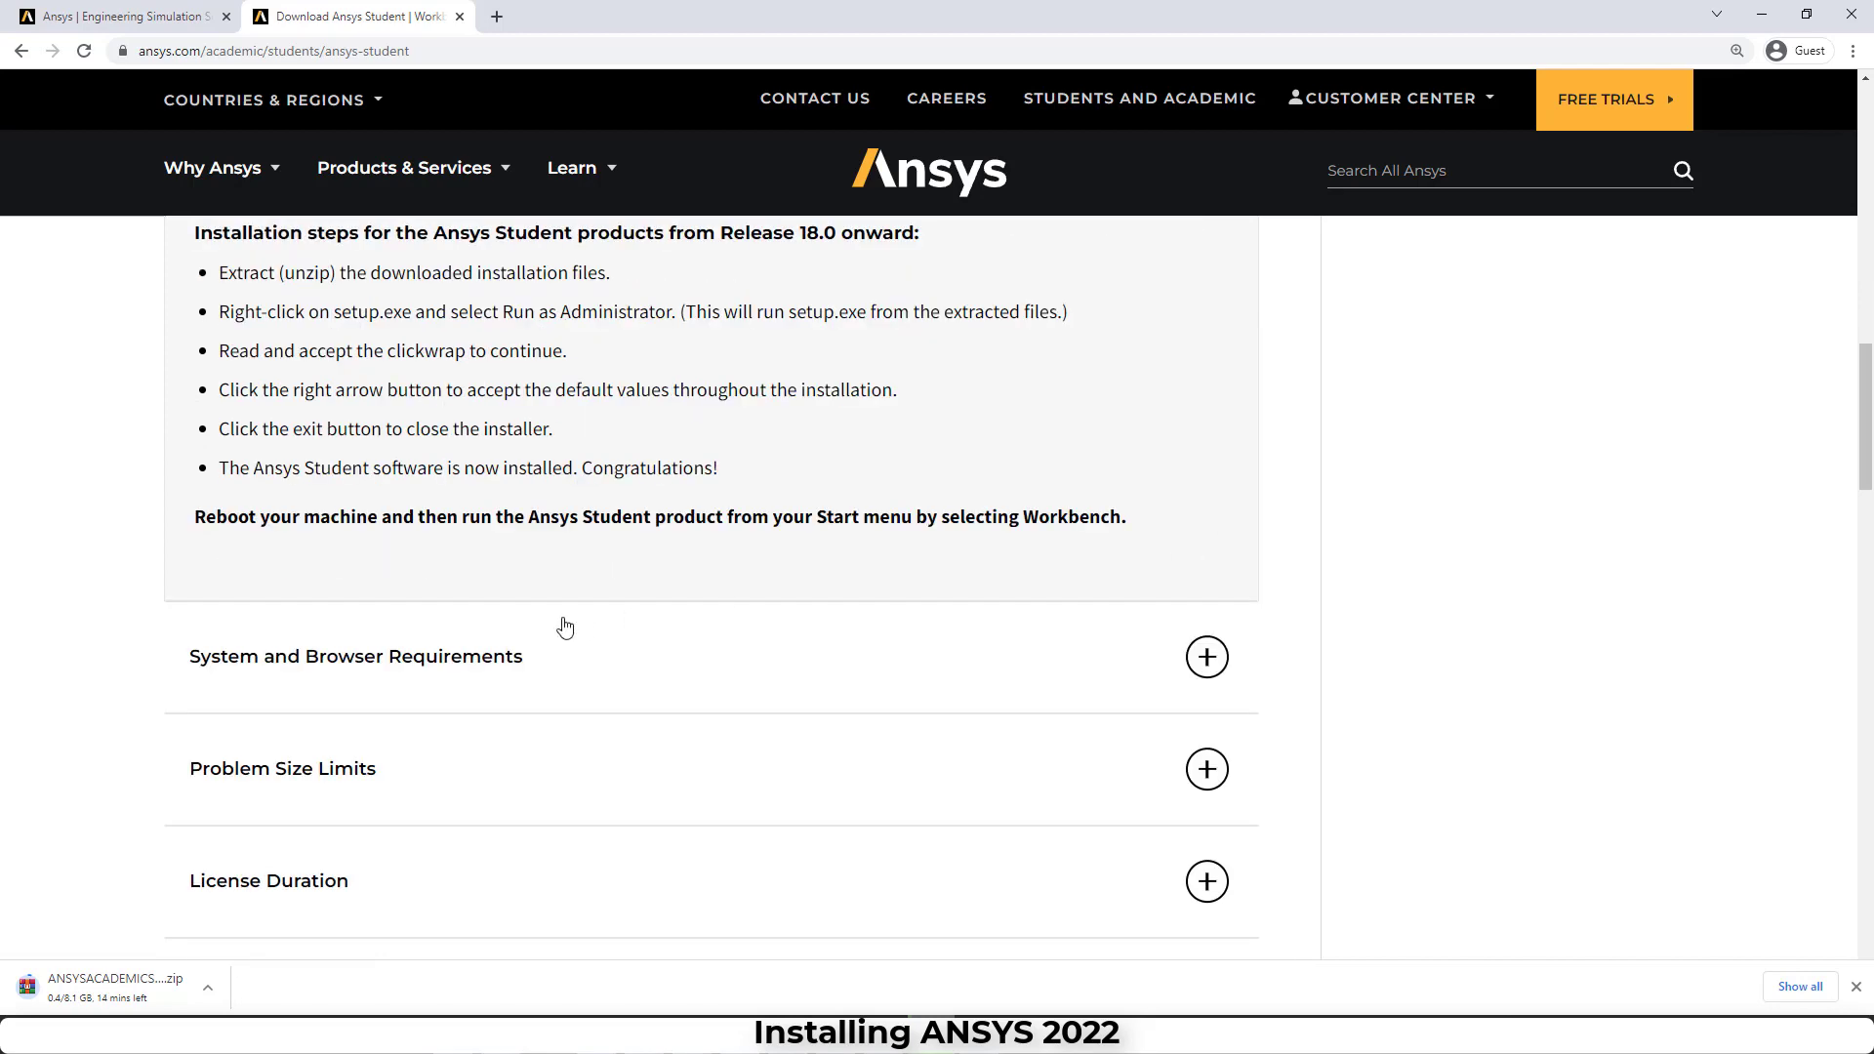
pyautogui.click(1206, 657)
pyautogui.scroll(-1, 1254, 625)
pyautogui.scroll(-2, 1256, 625)
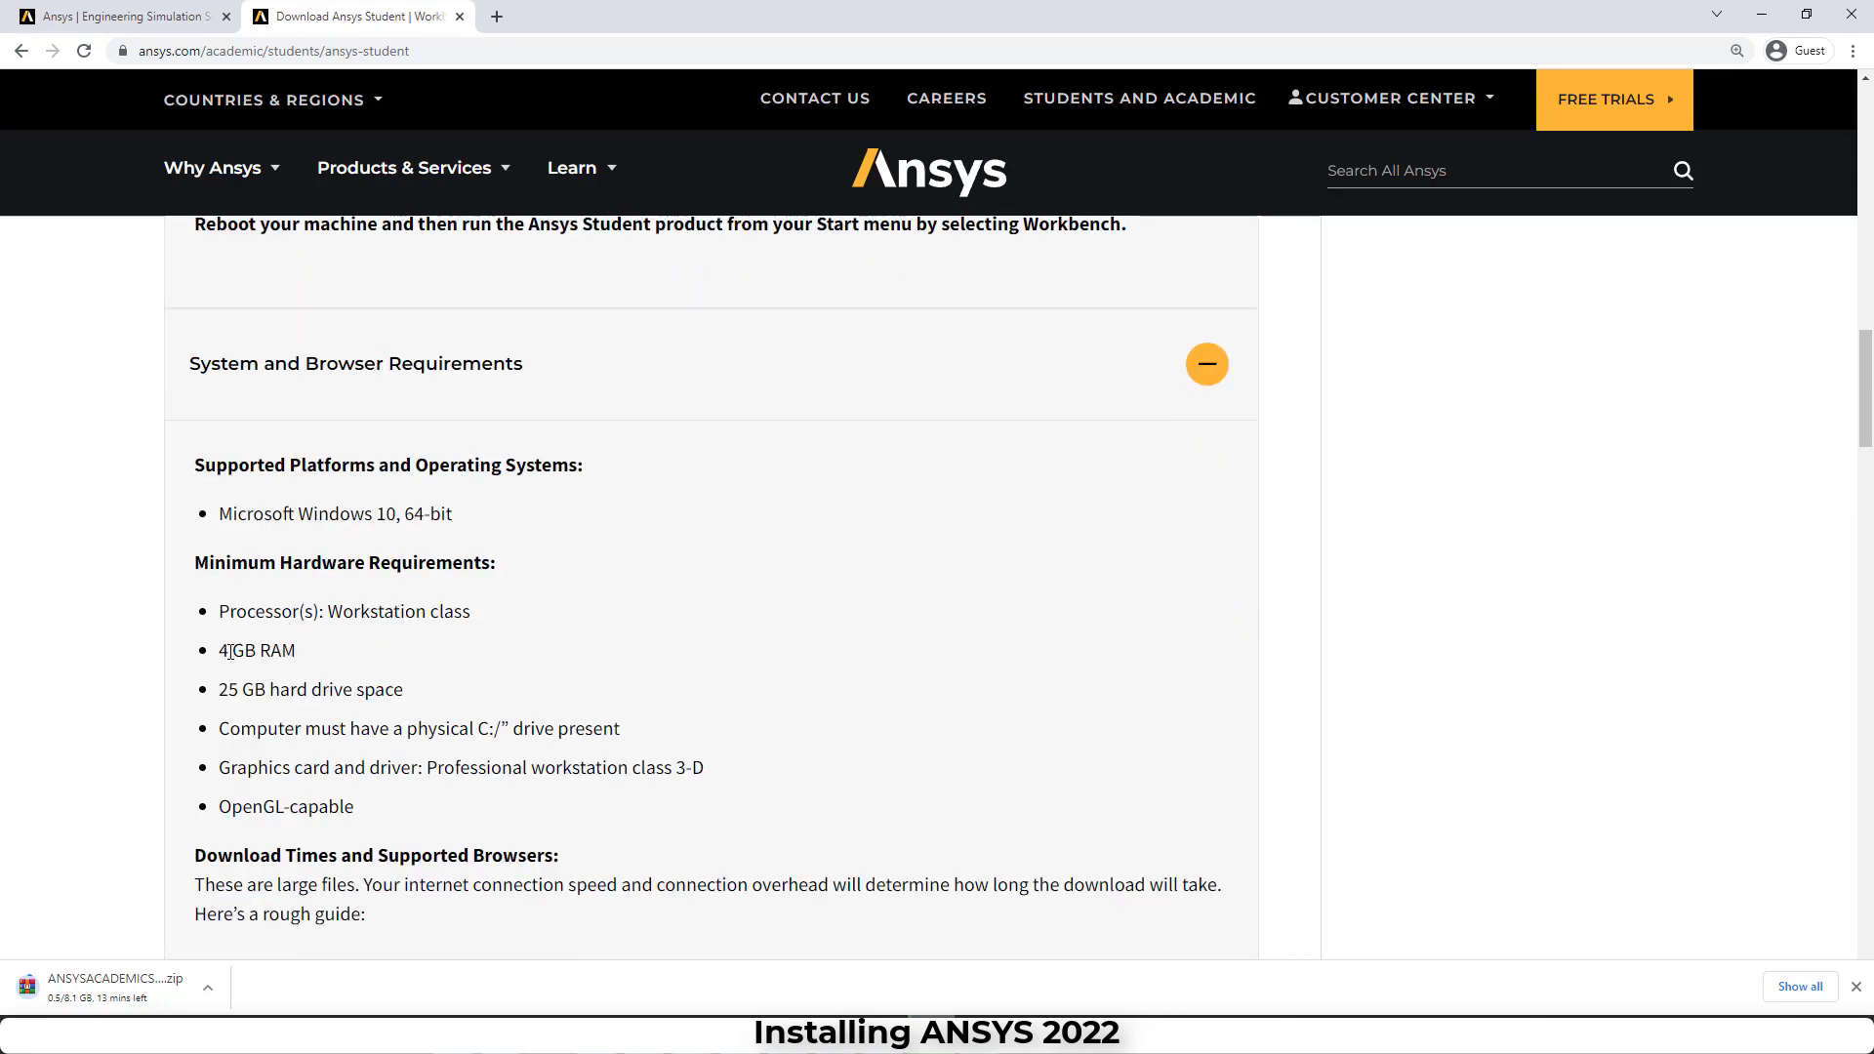
pyautogui.moveTo(218, 651); pyautogui.dragTo(405, 687)
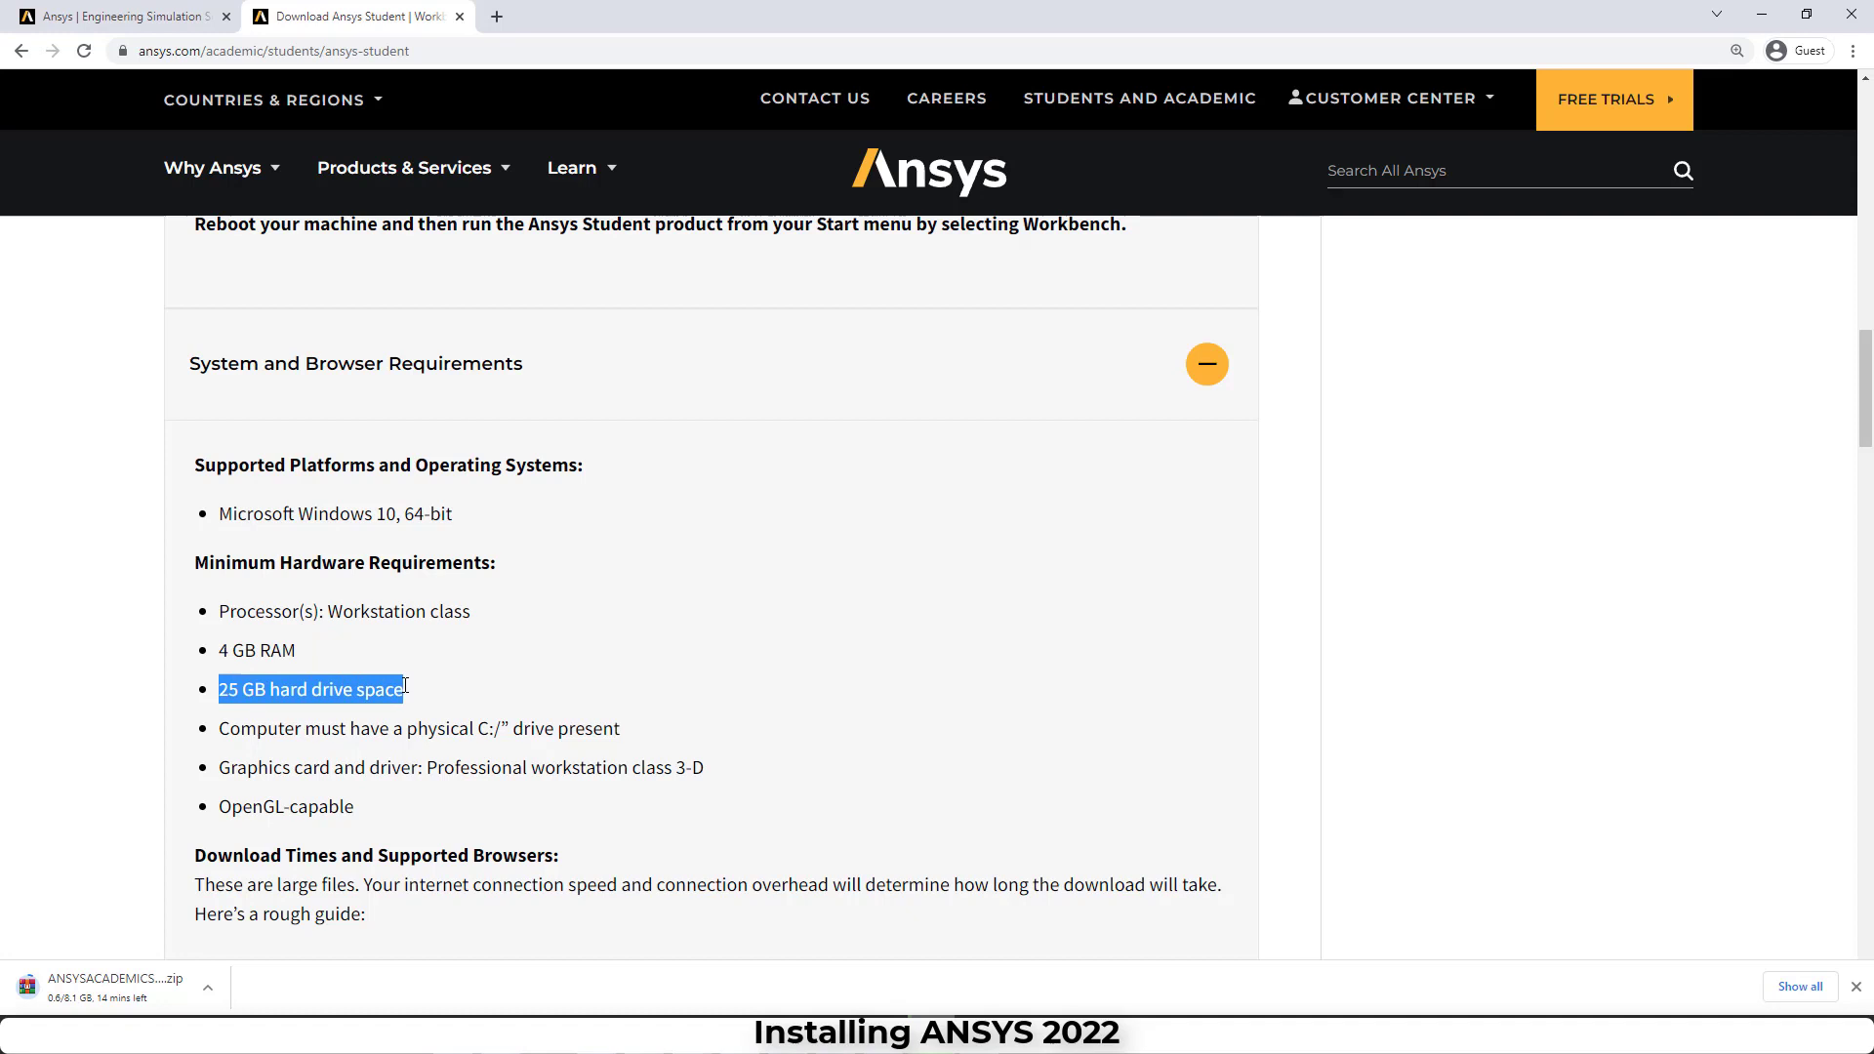
pyautogui.click(1238, 656)
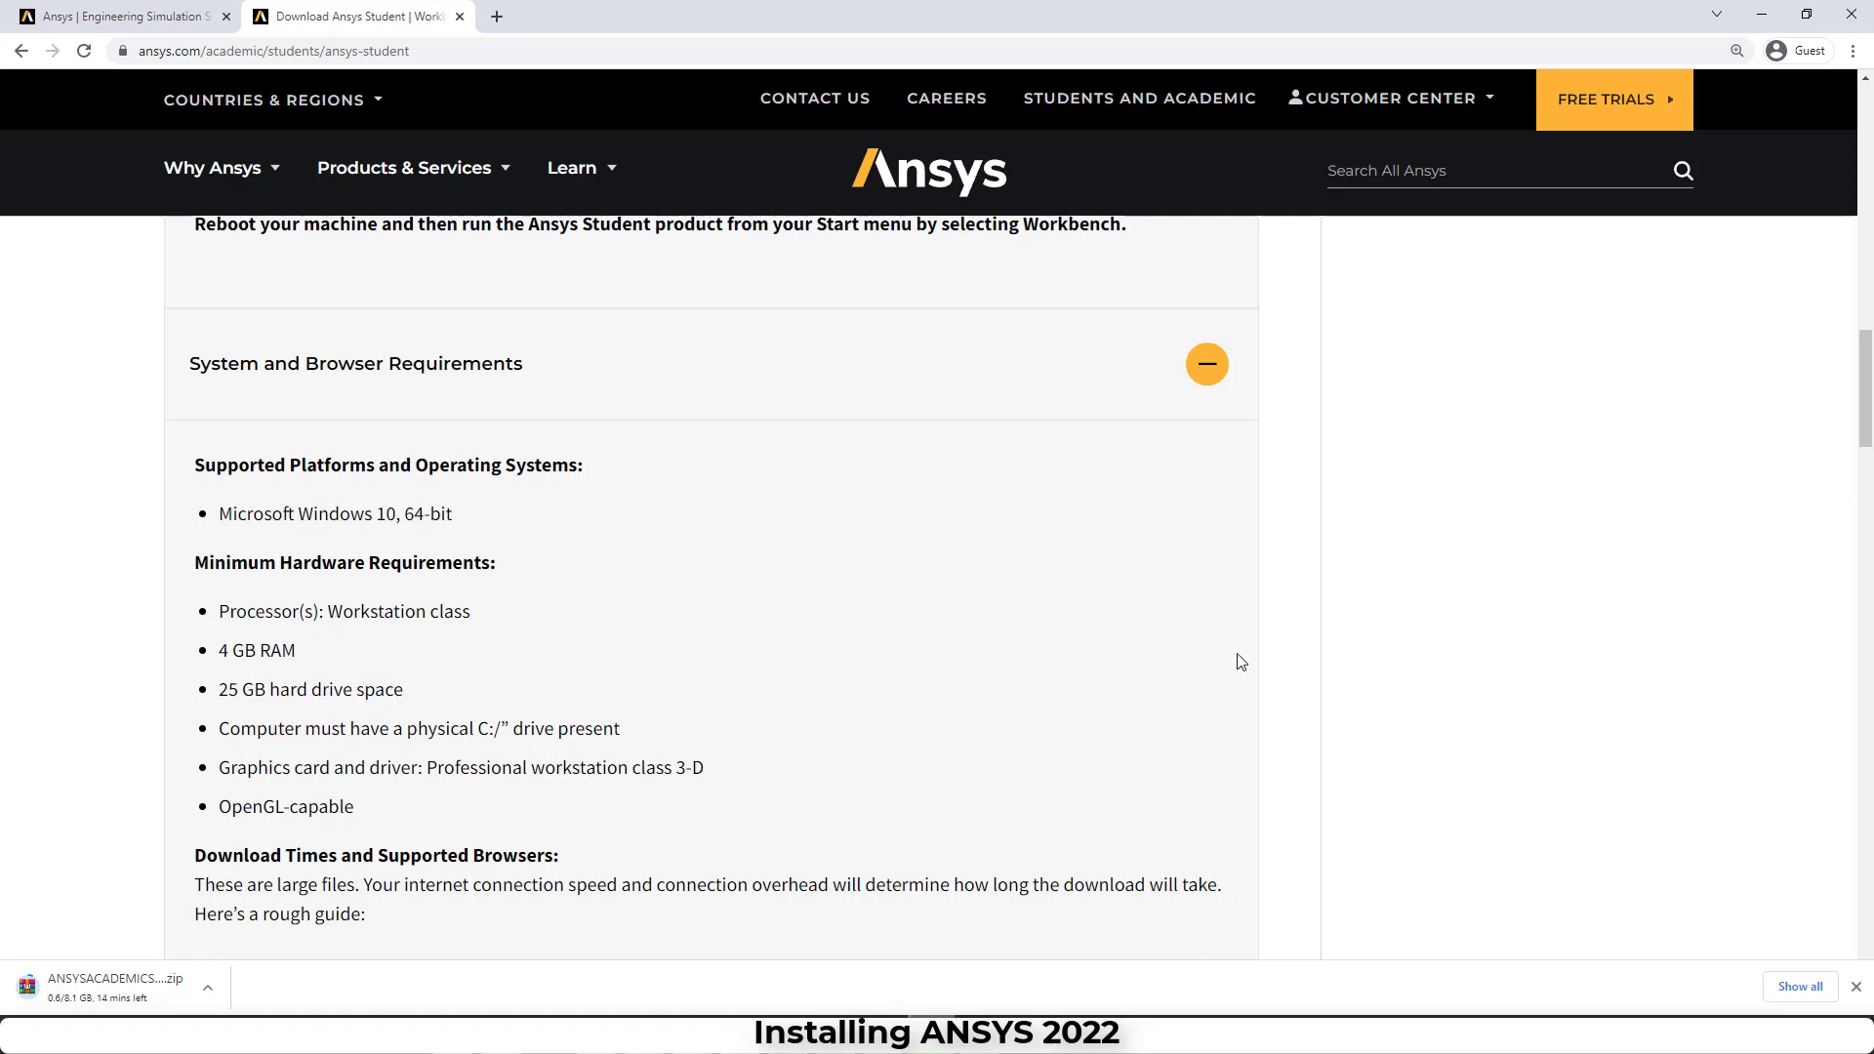
pyautogui.scroll(-1, 981, 593)
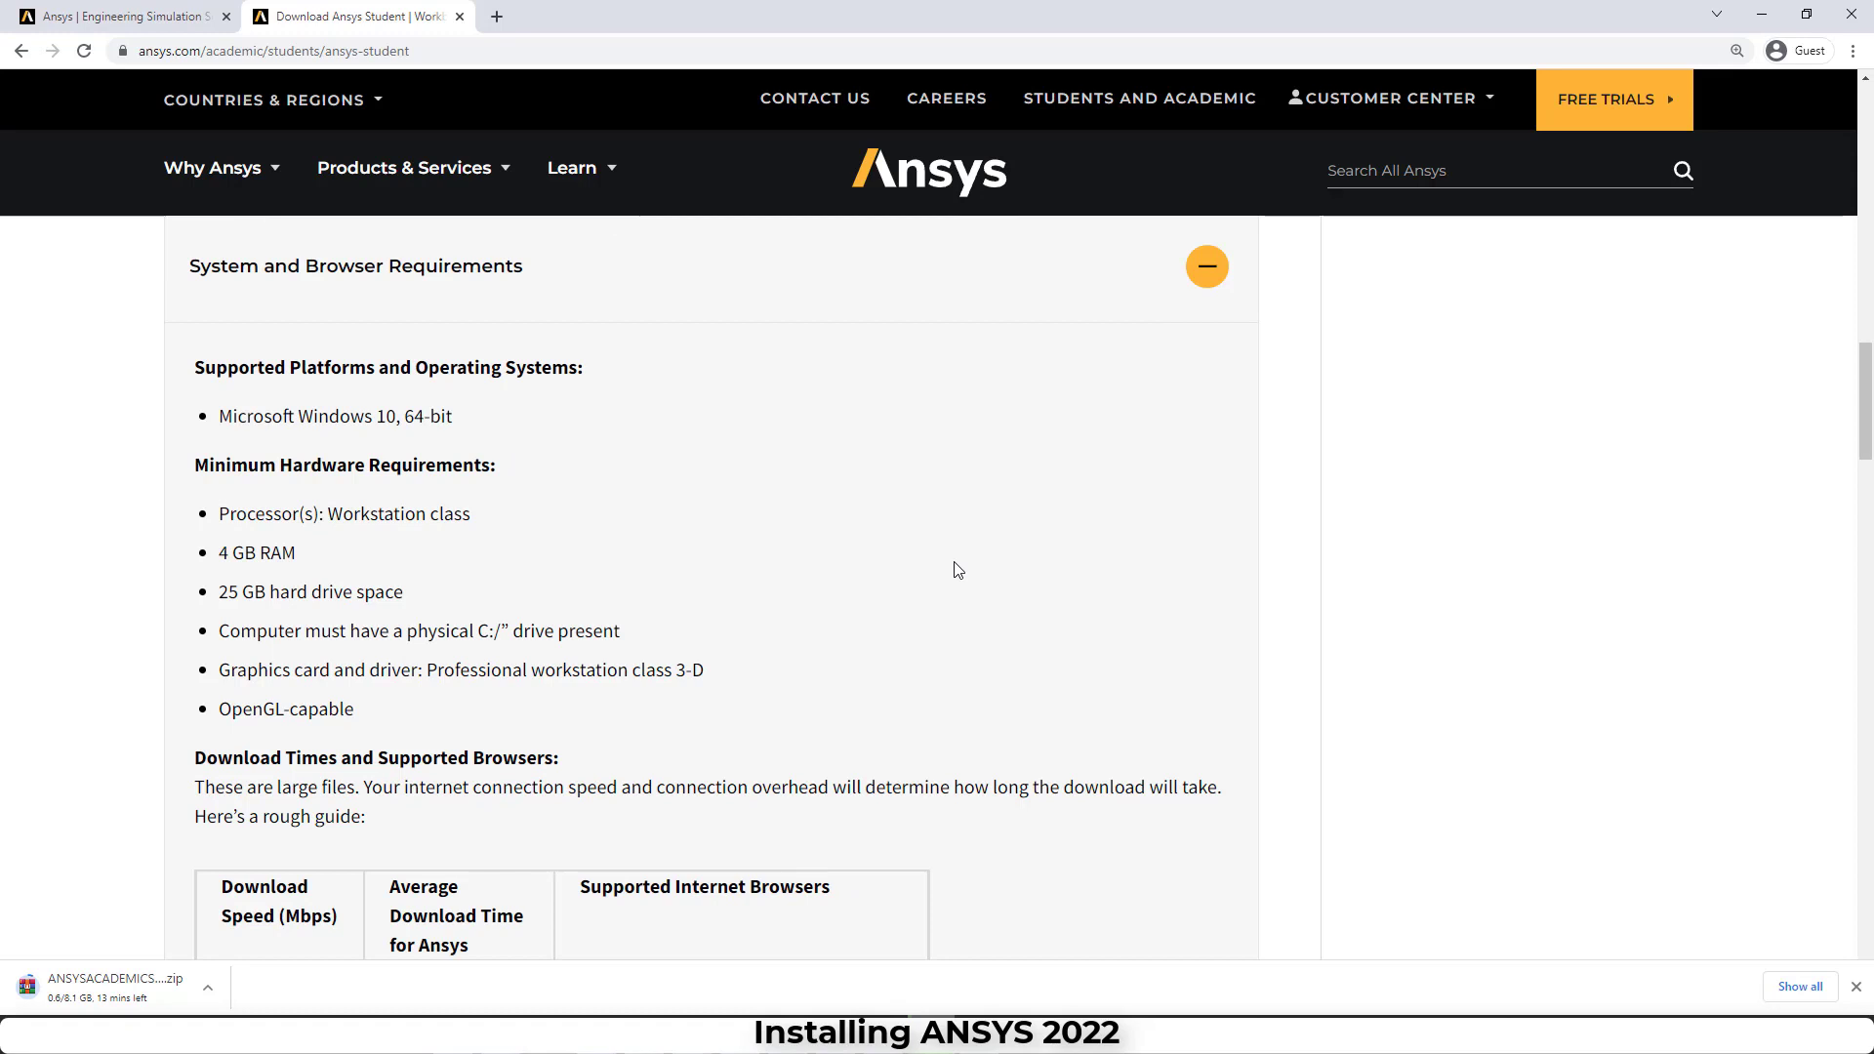
pyautogui.scroll(-1, 957, 570)
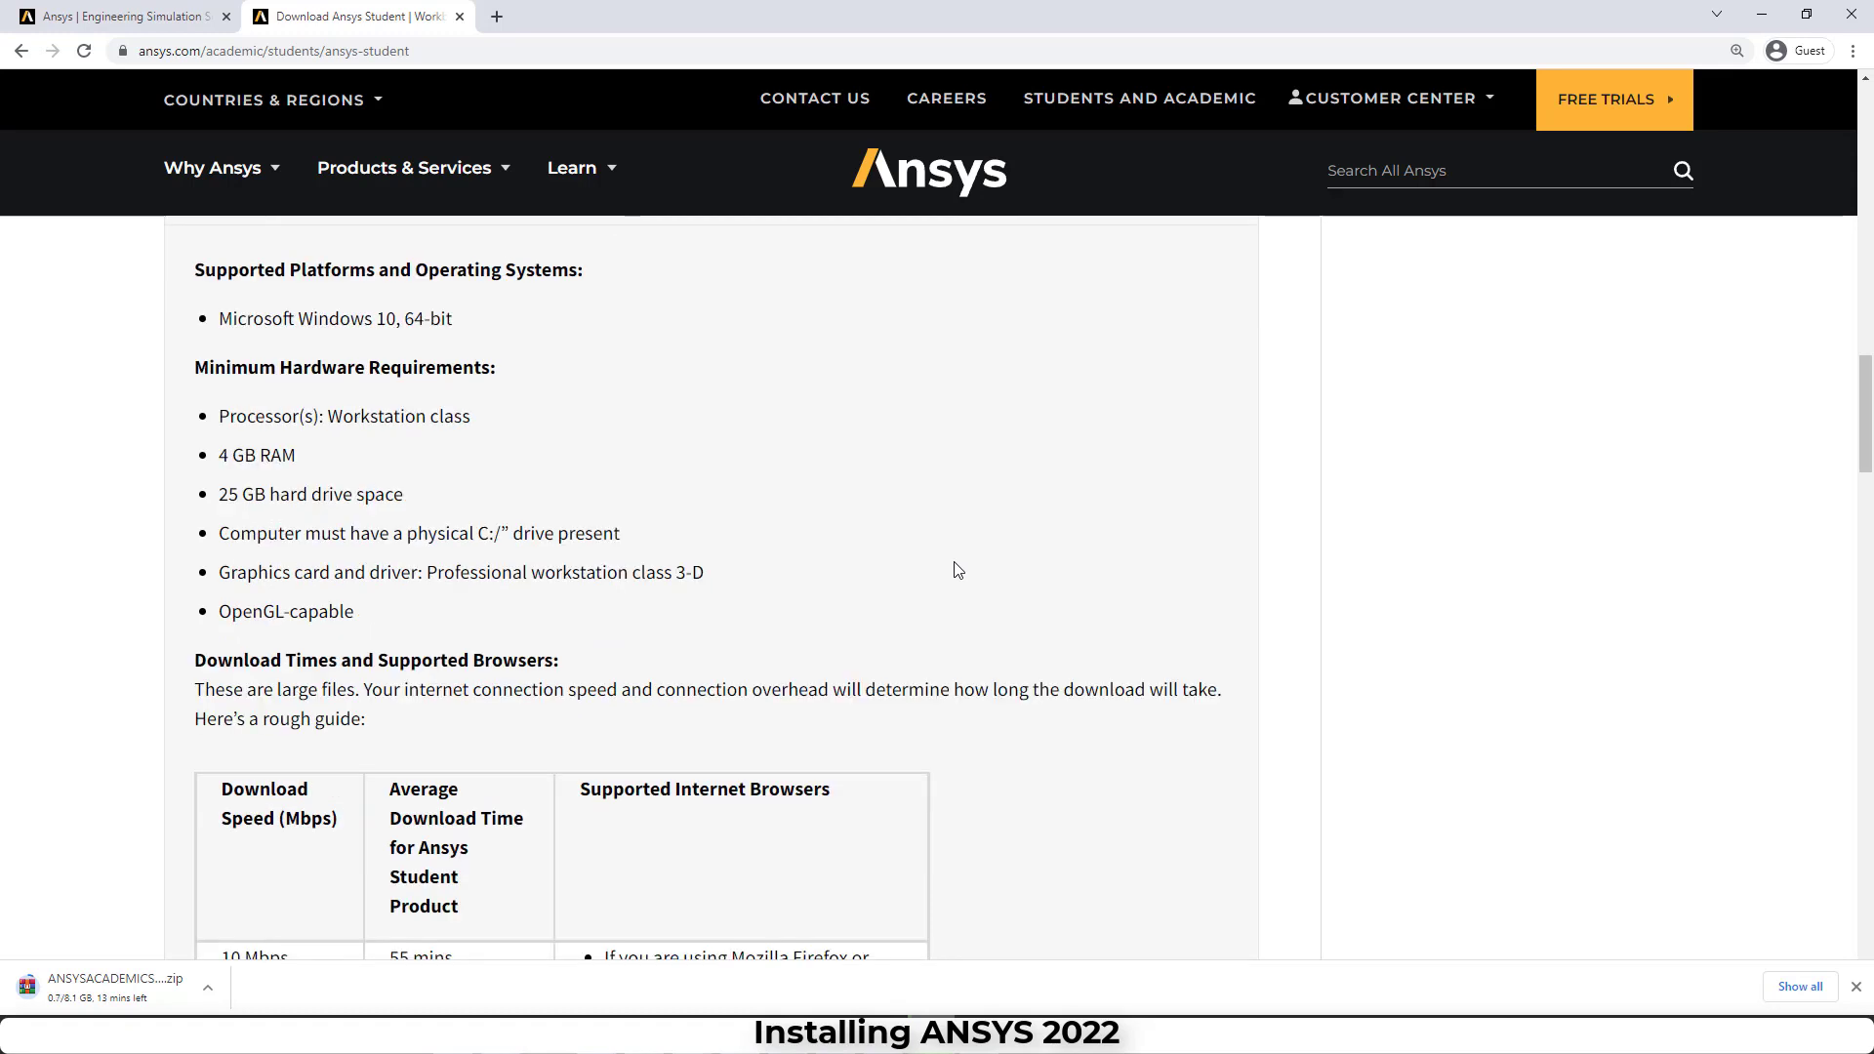
pyautogui.scroll(-2, 958, 570)
pyautogui.scroll(-3, 957, 570)
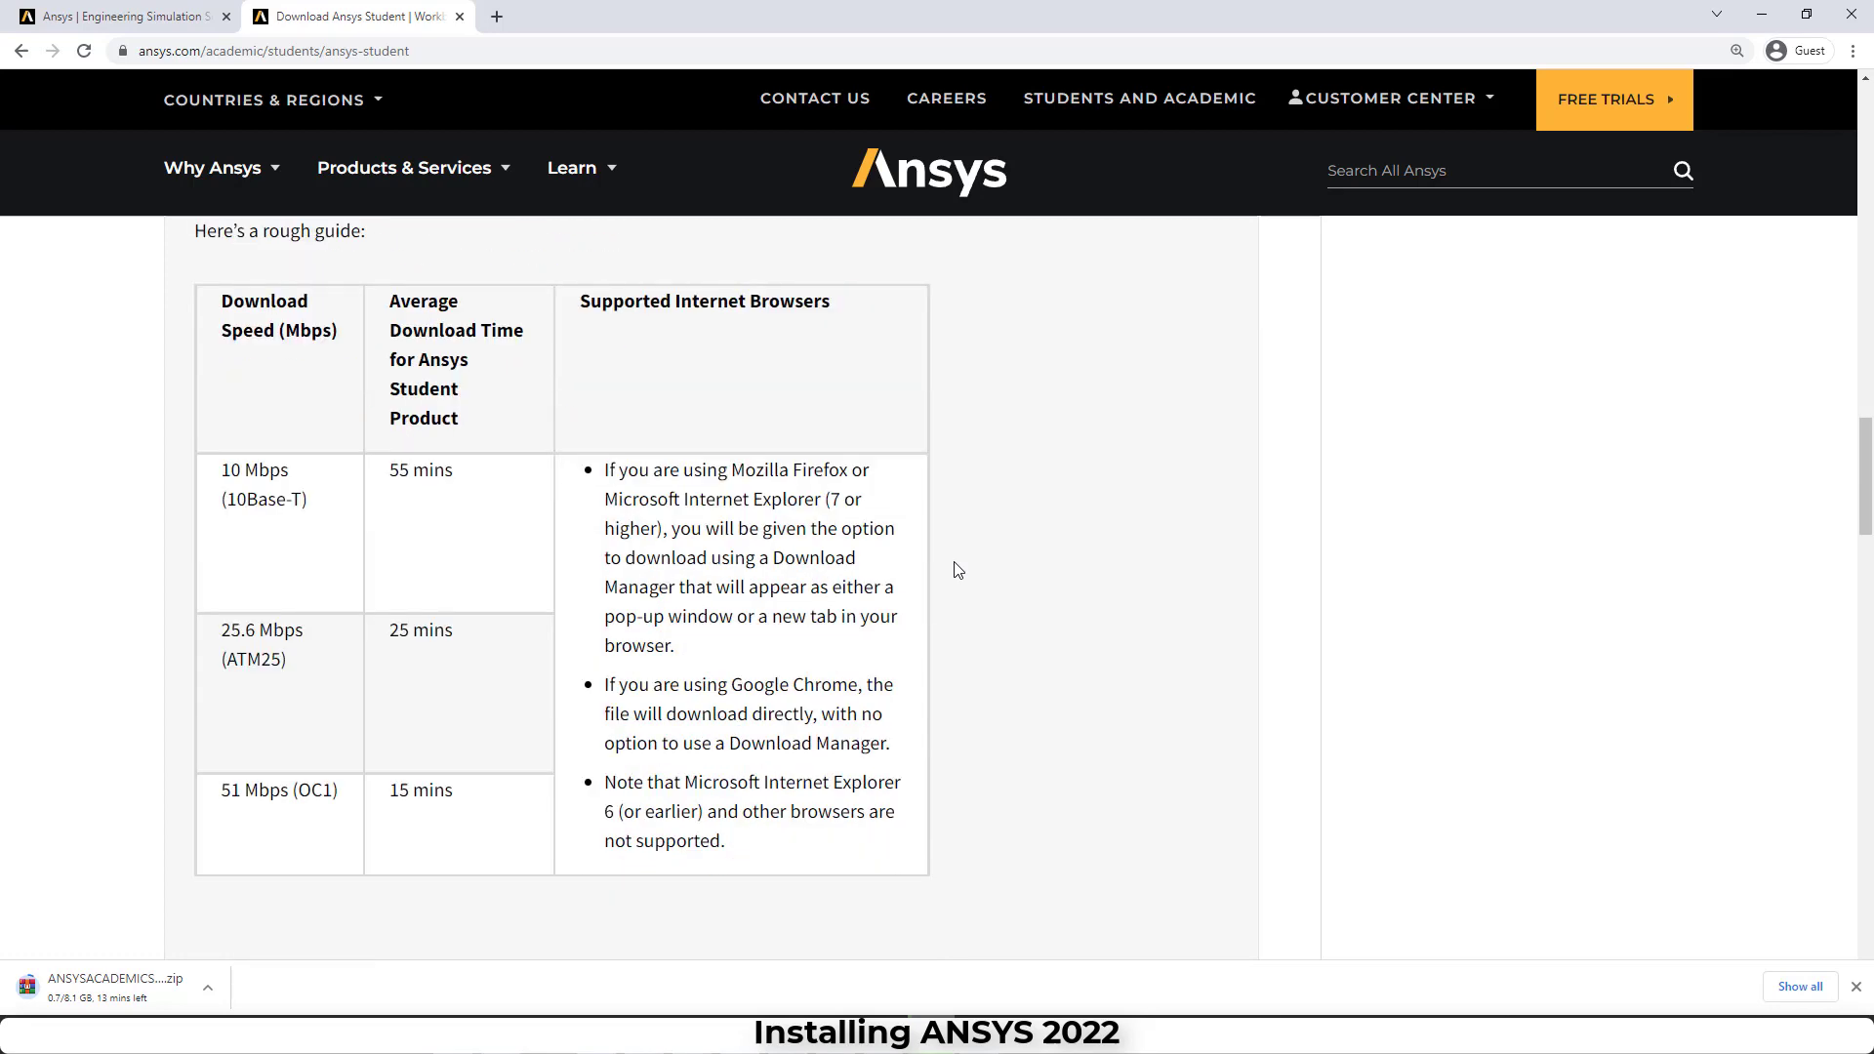
pyautogui.scroll(-2, 957, 570)
pyautogui.scroll(-4, 957, 570)
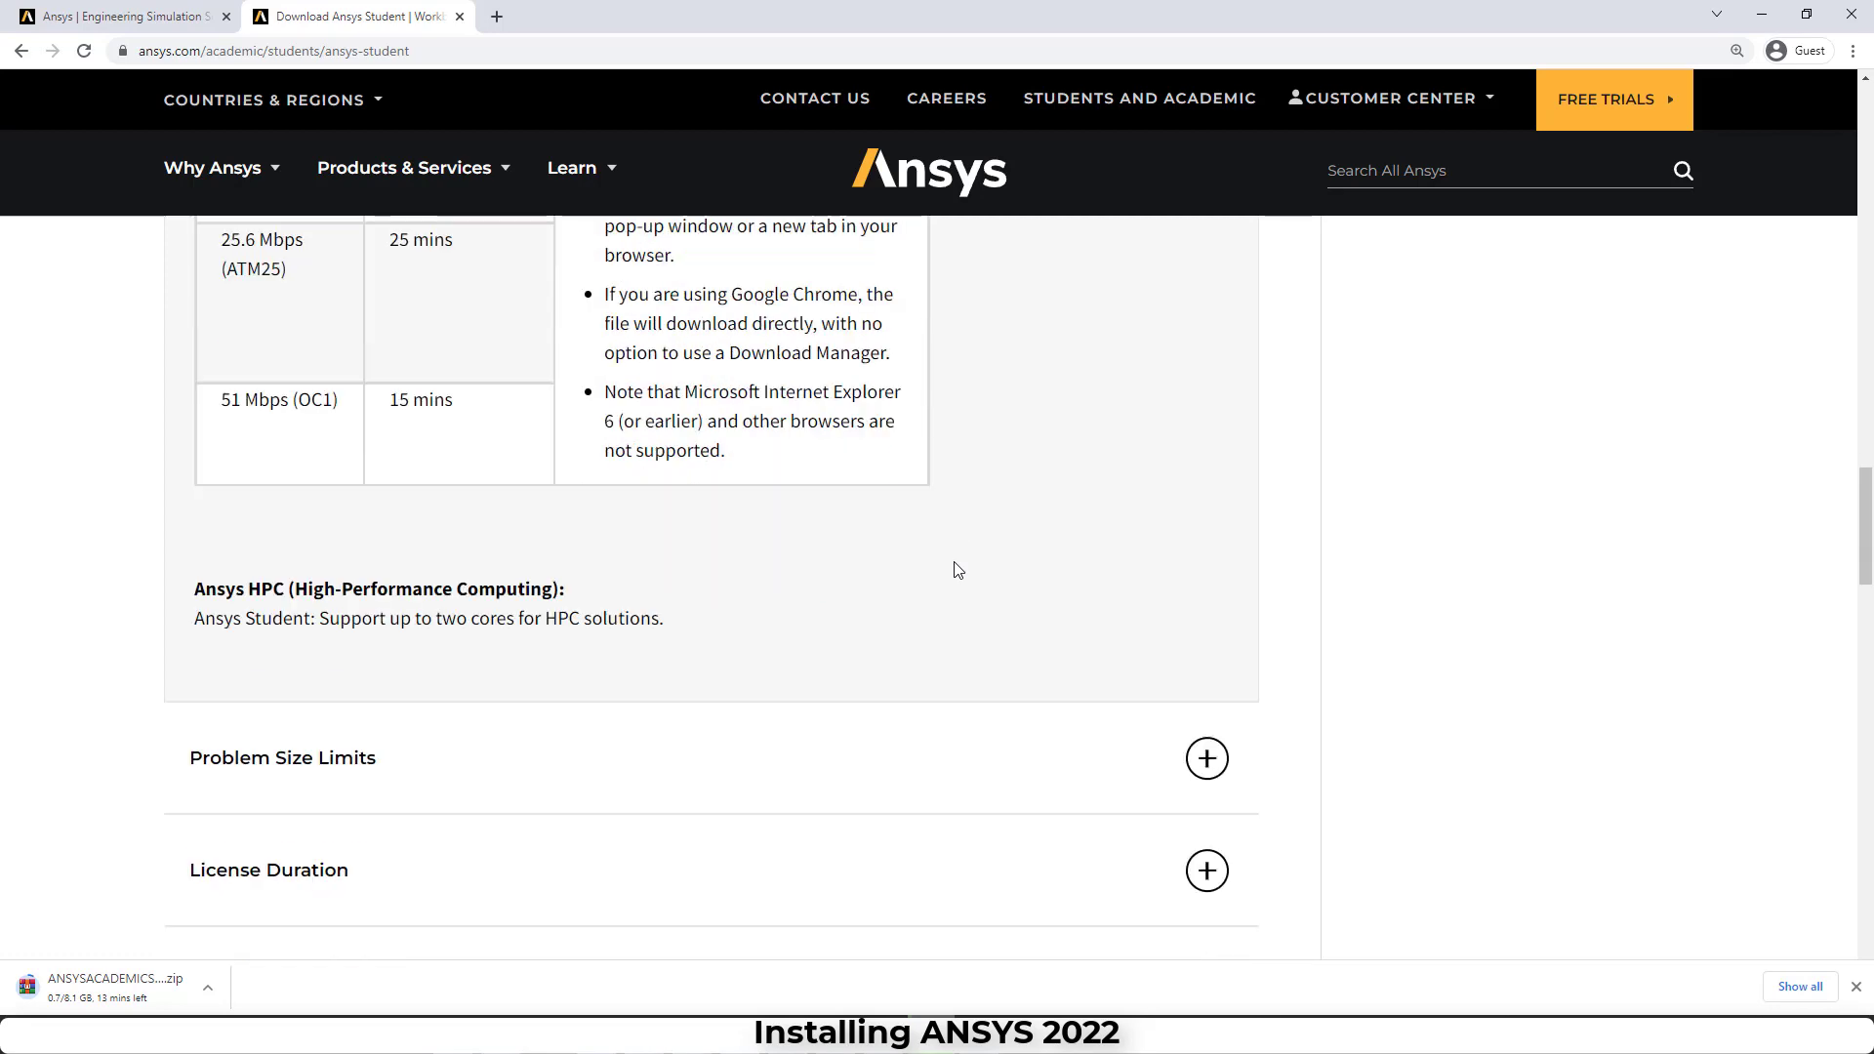
pyautogui.scroll(-1, 958, 570)
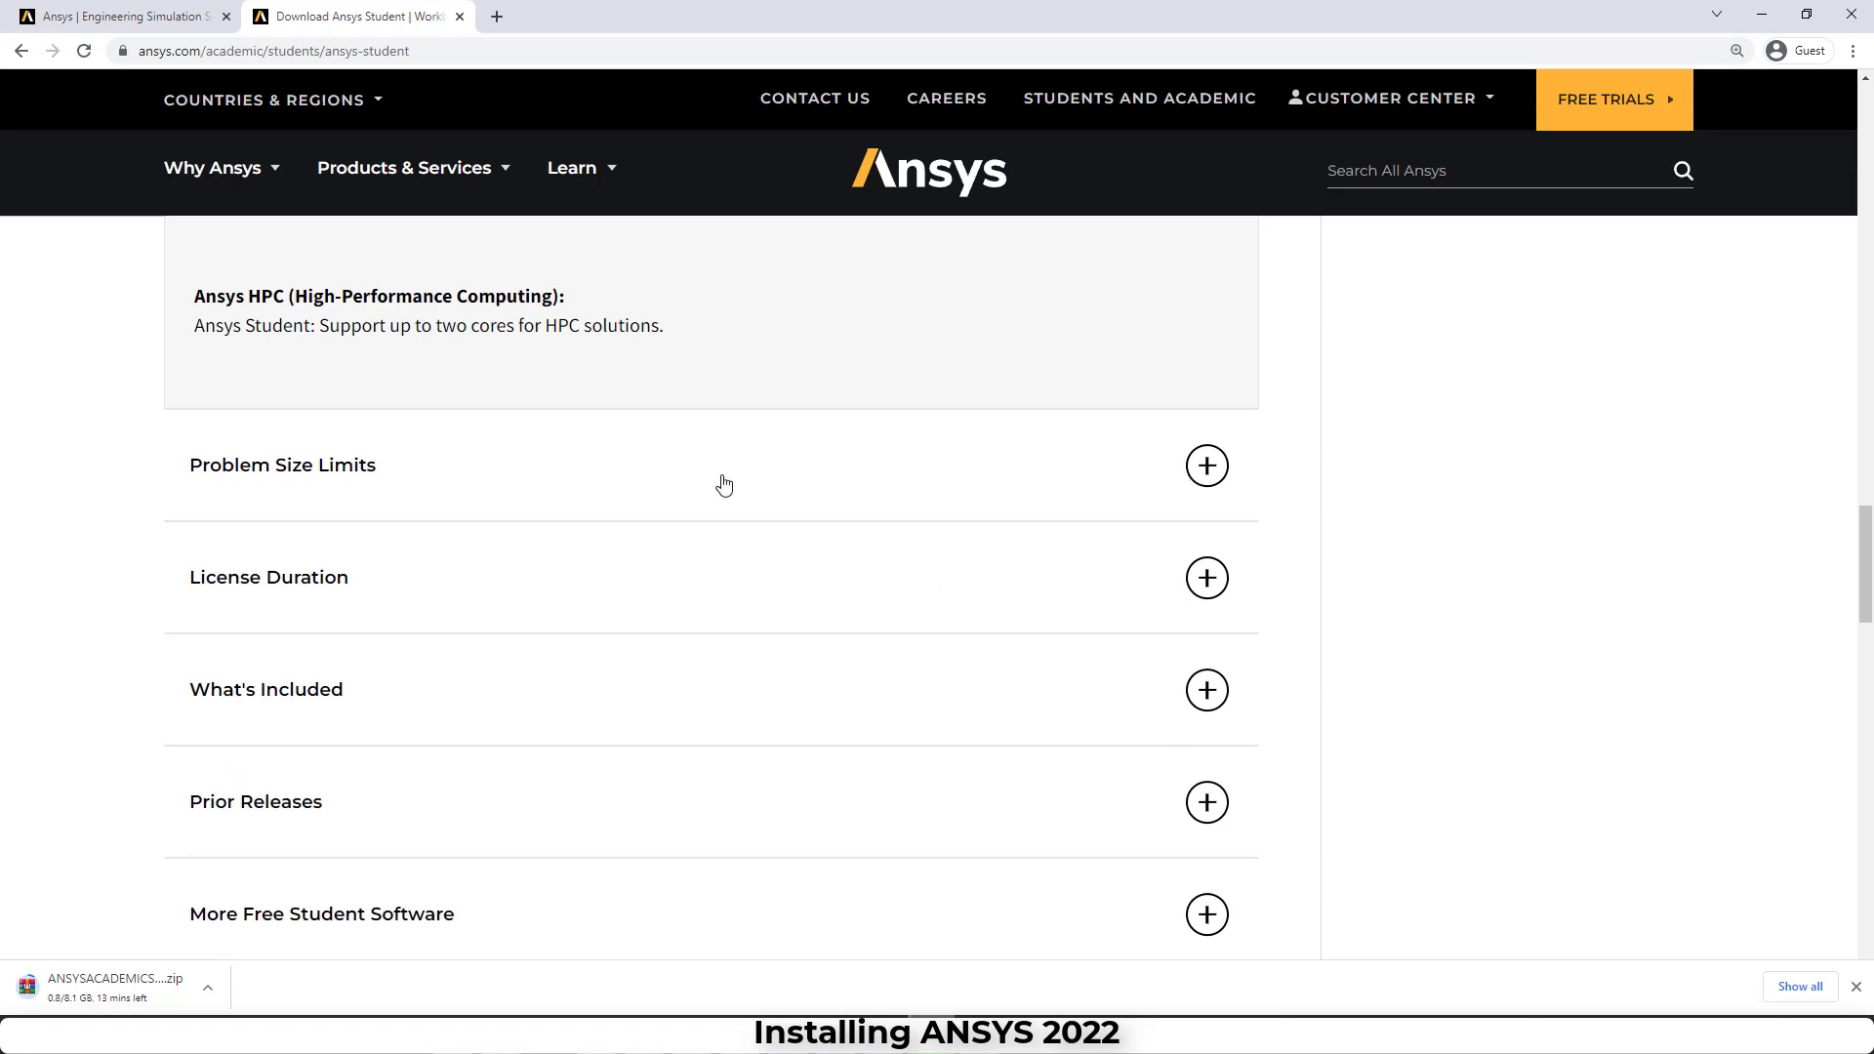
# - Expand Problem Size Limits and highlight the 512K fluid physics limit
pyautogui.click(1210, 475)
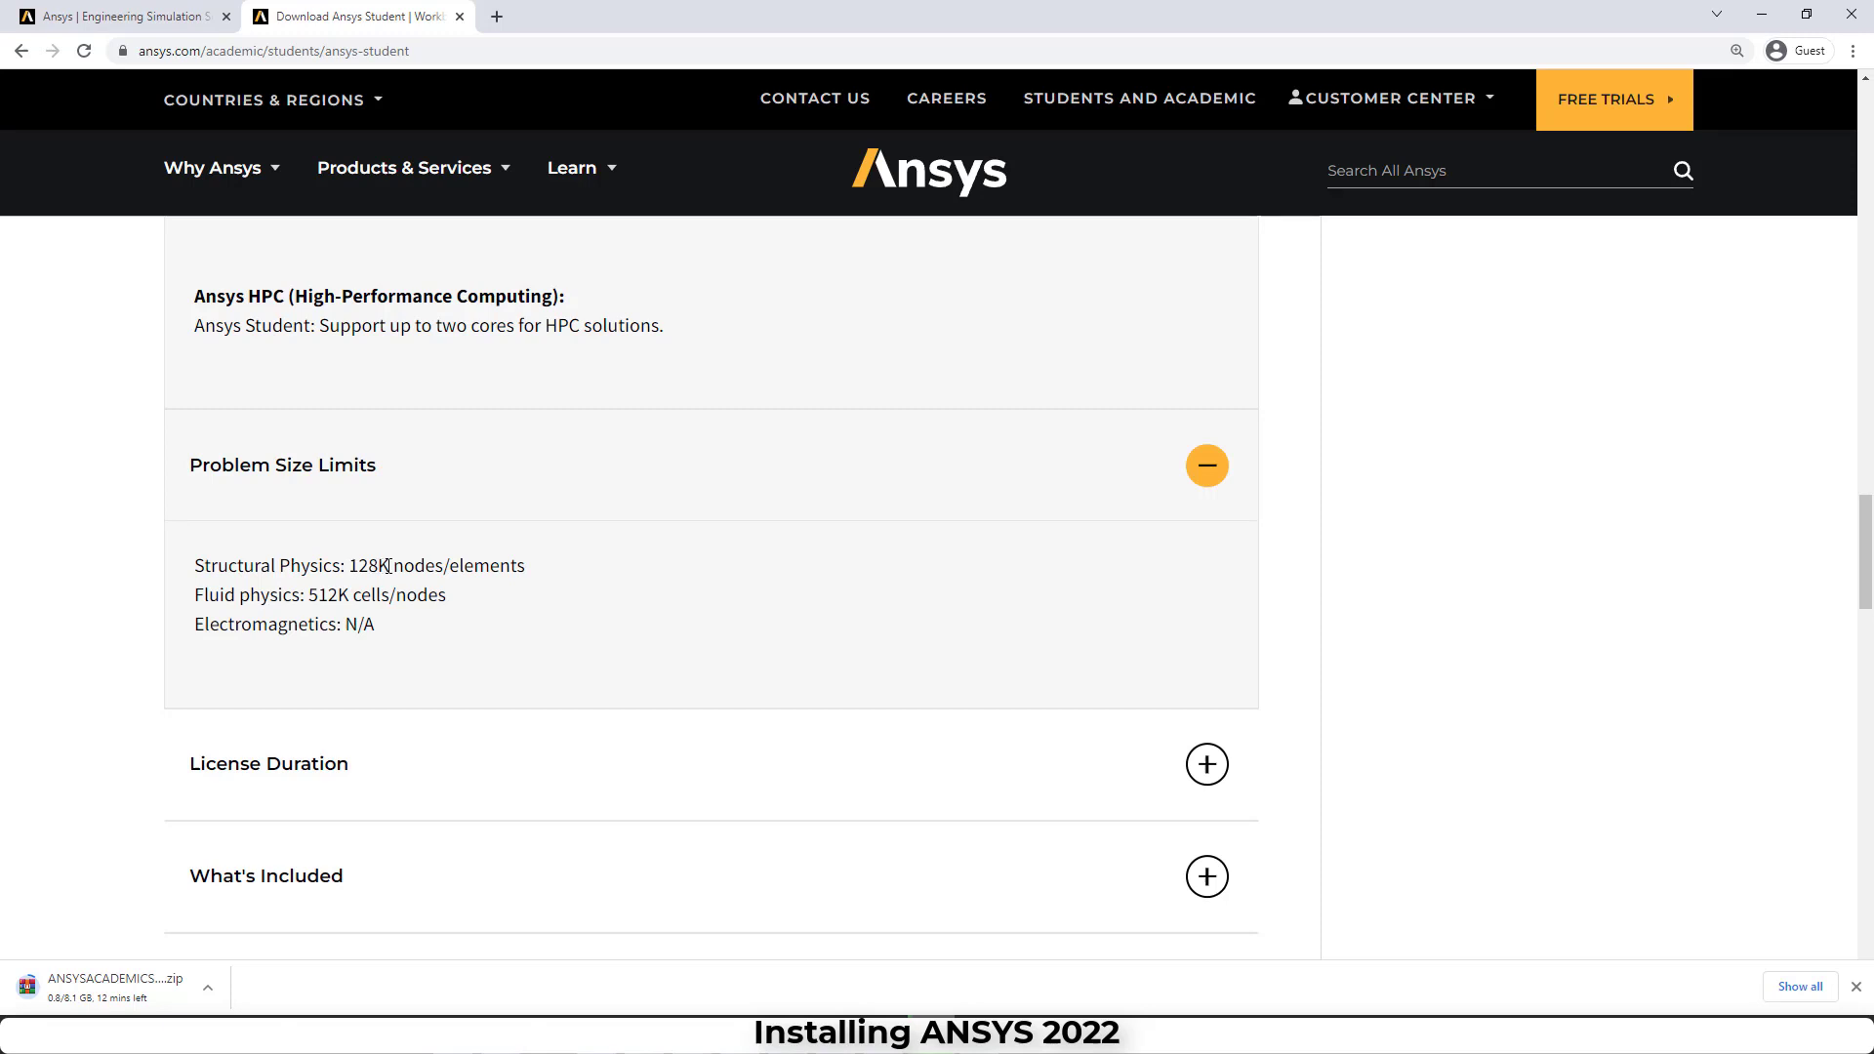
pyautogui.moveTo(391, 566); pyautogui.dragTo(312, 597)
pyautogui.scroll(-1, 1101, 628)
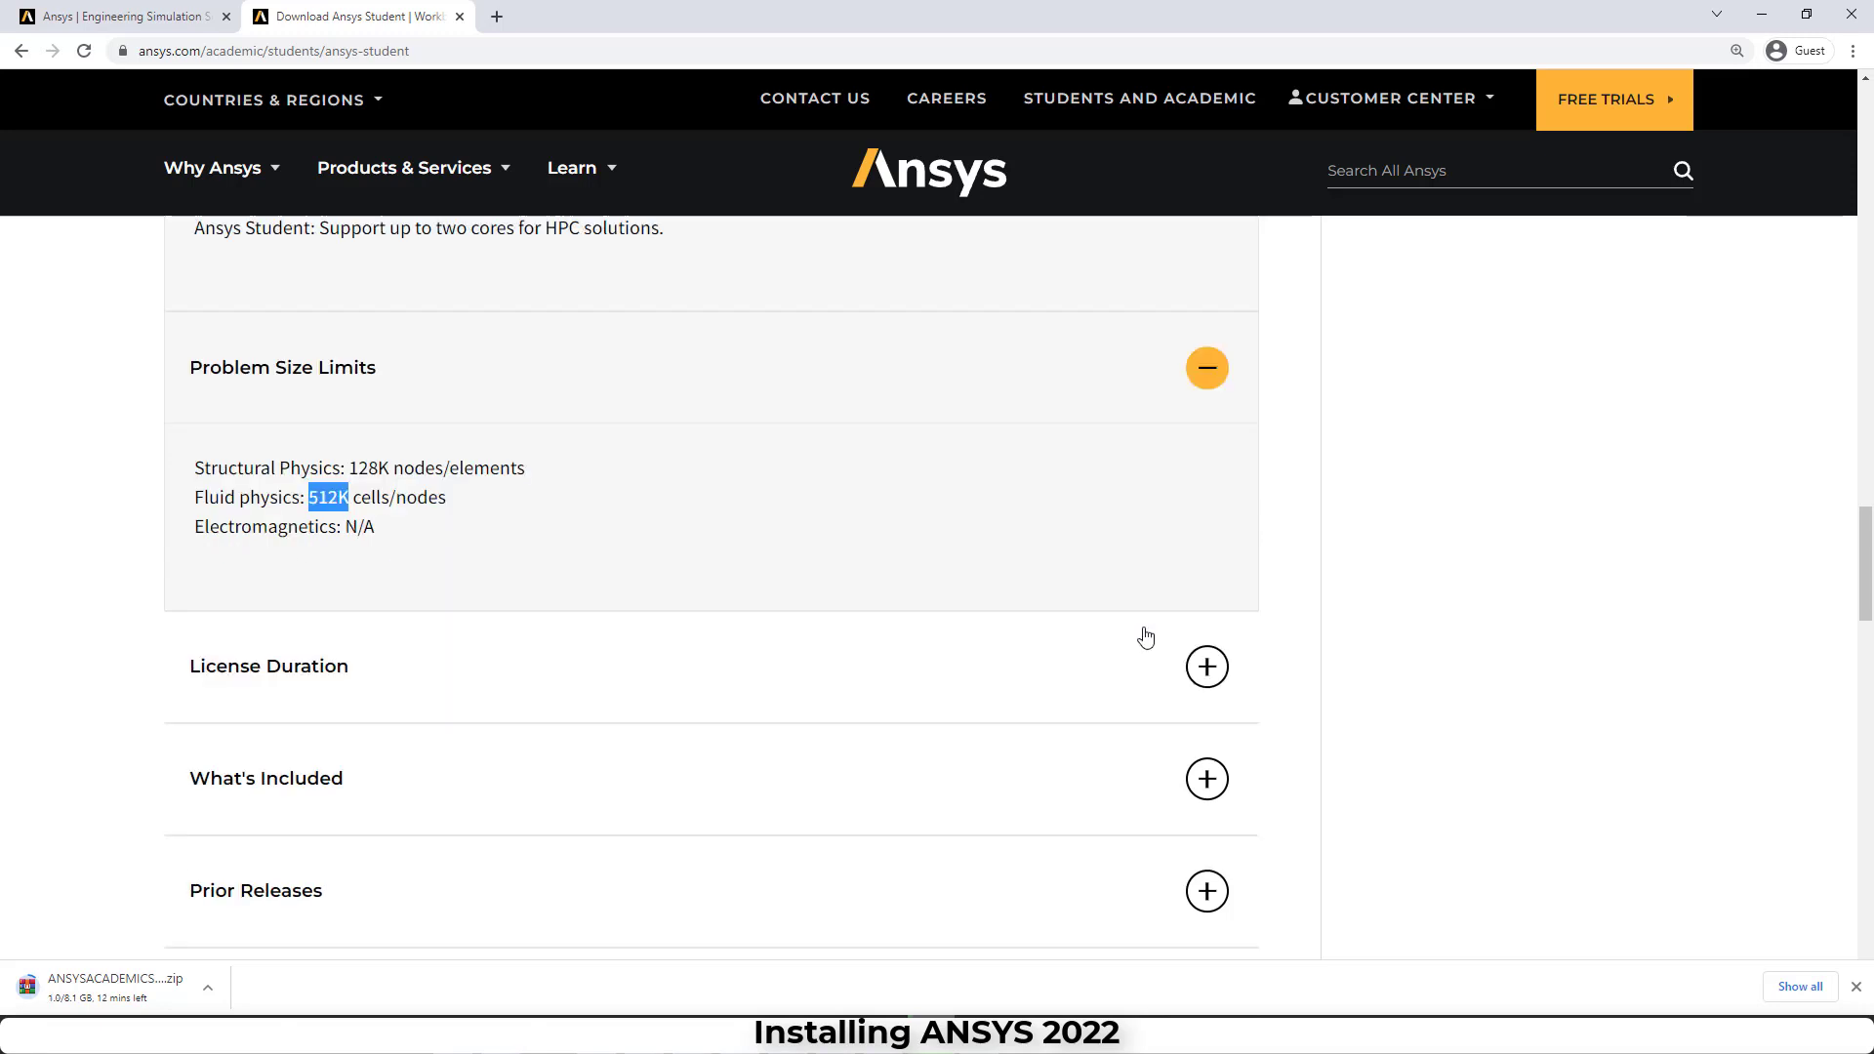
# - Expand License Duration and highlight the renewable twelve-month lease term
pyautogui.click(1206, 667)
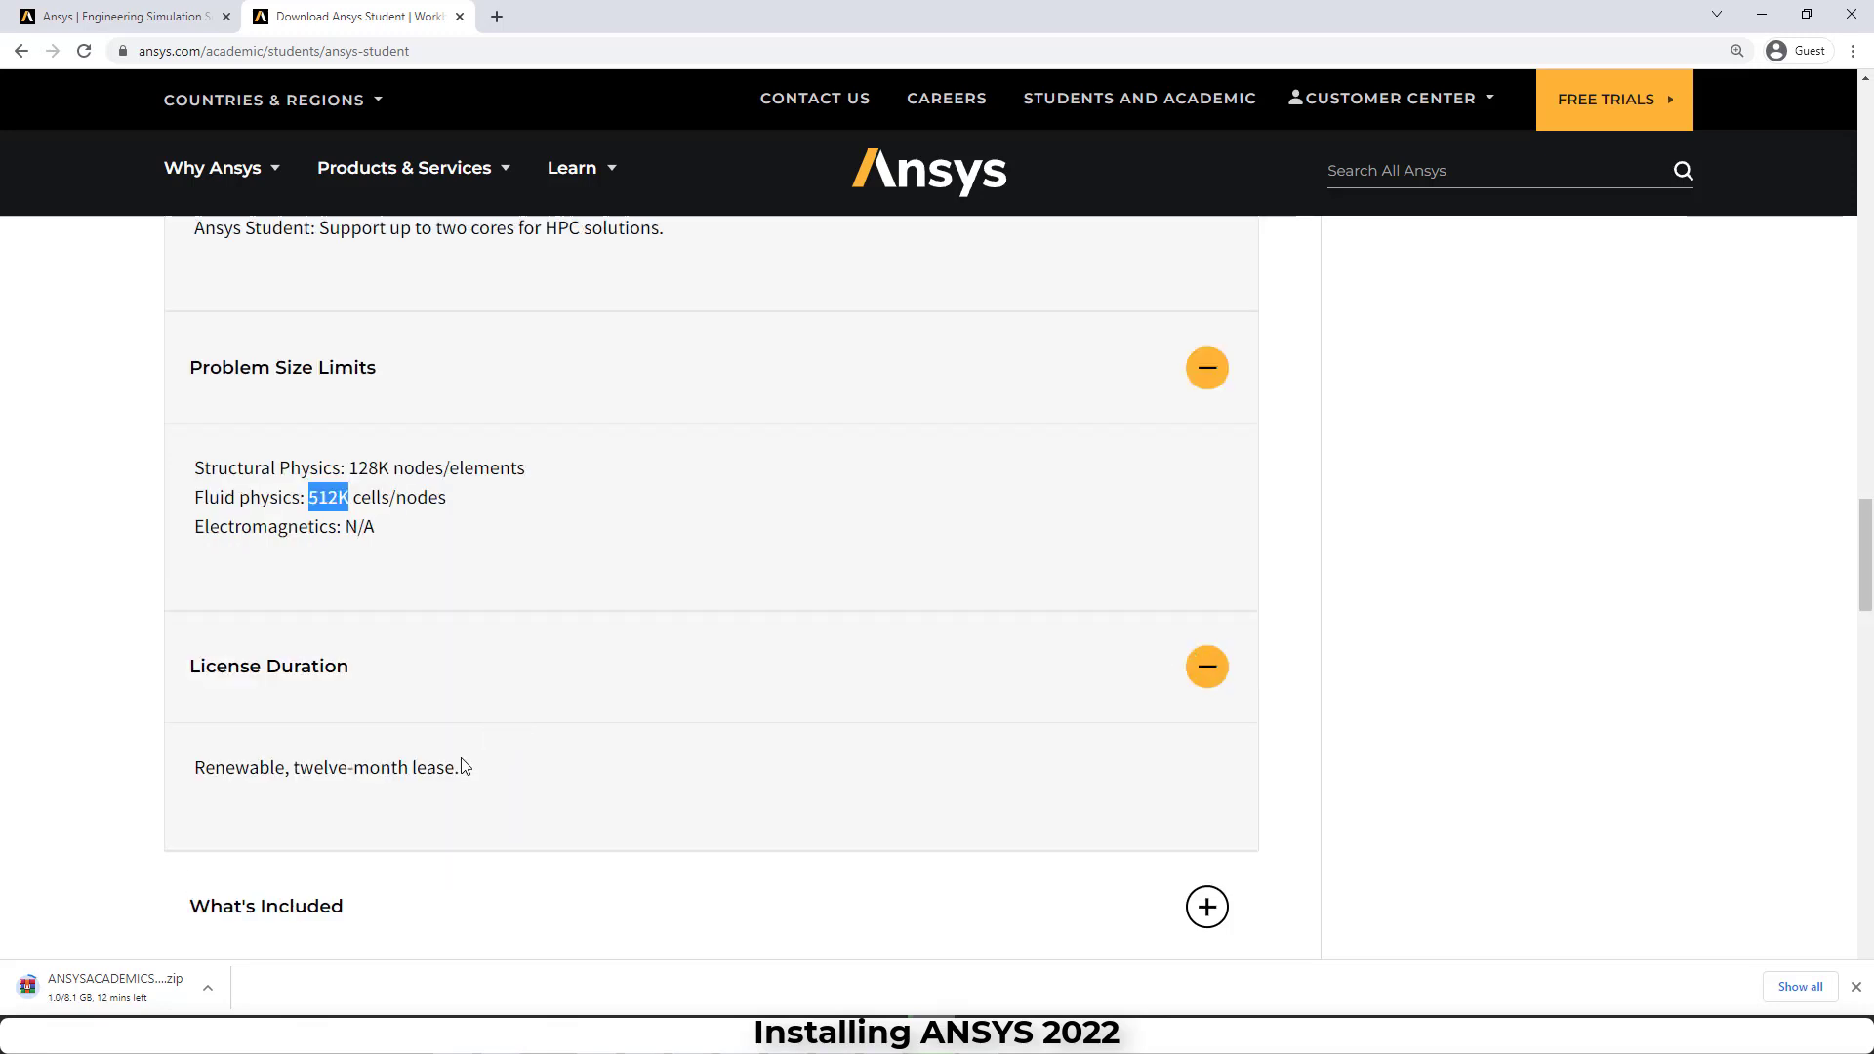
pyautogui.moveTo(295, 769); pyautogui.dragTo(471, 767)
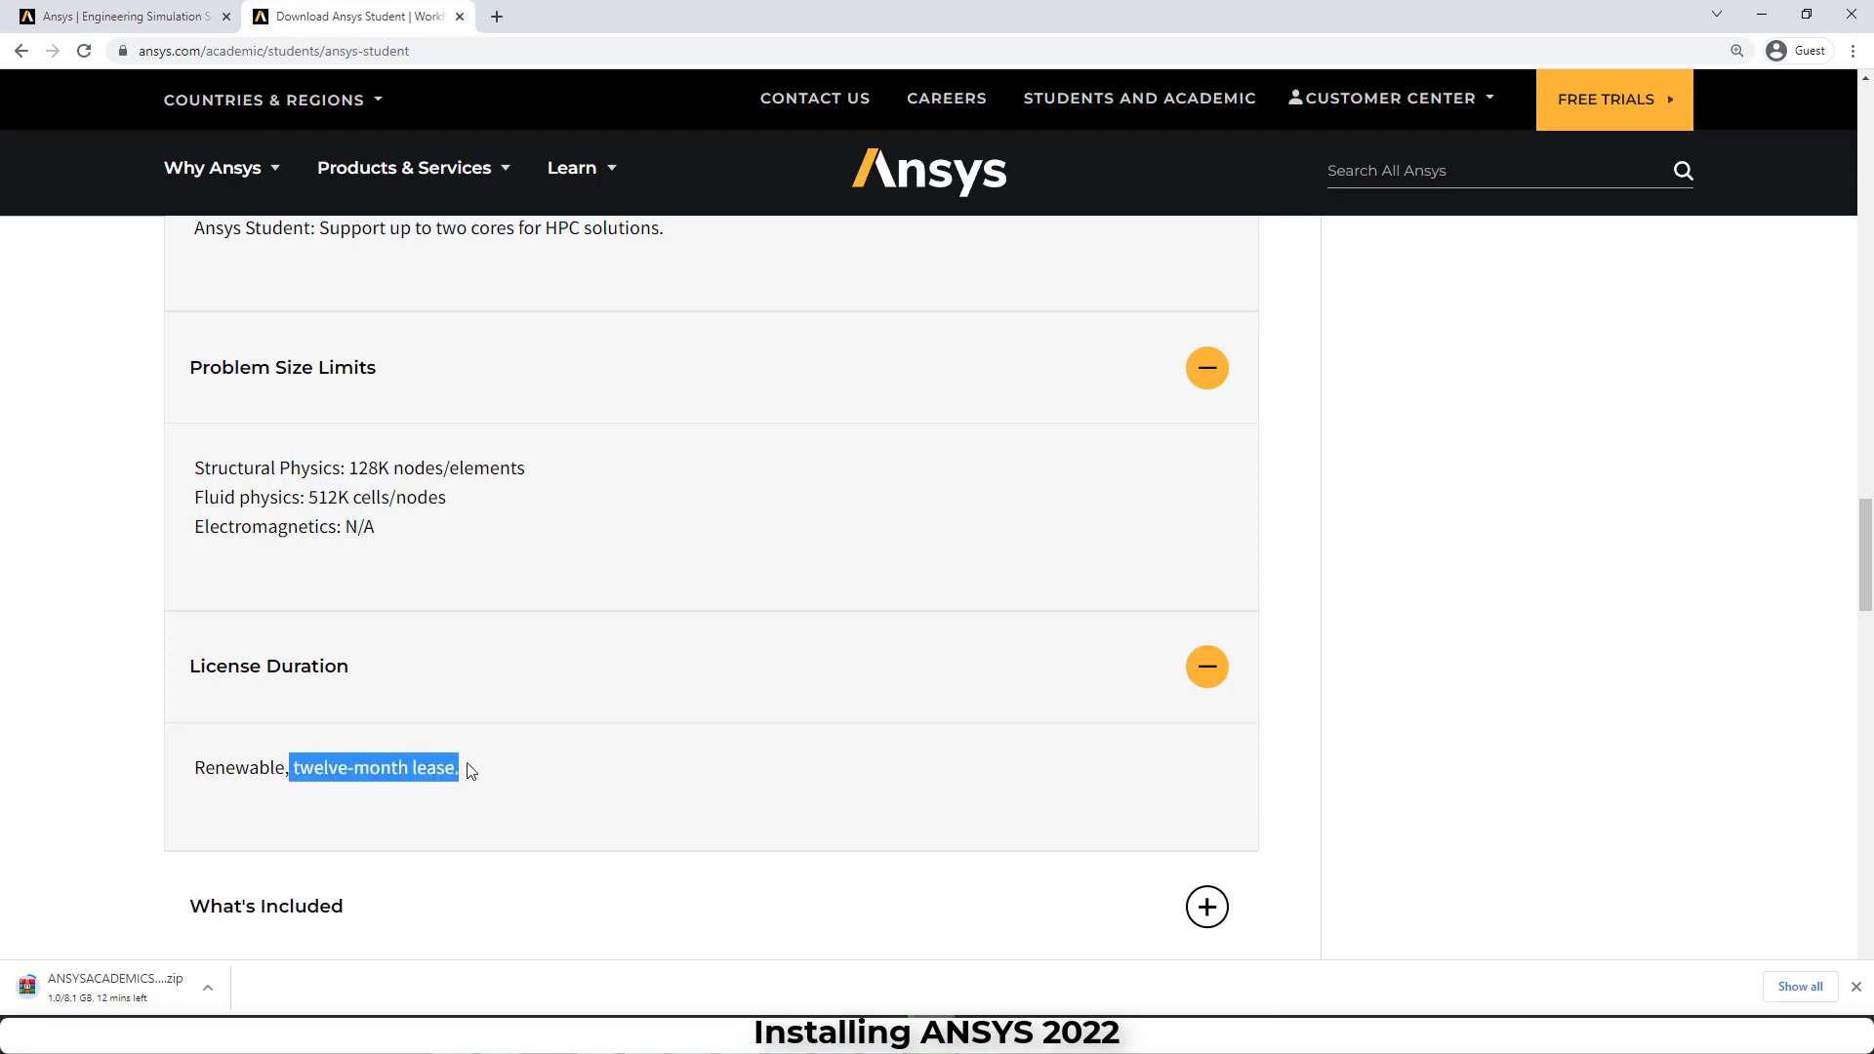
pyautogui.click(656, 772)
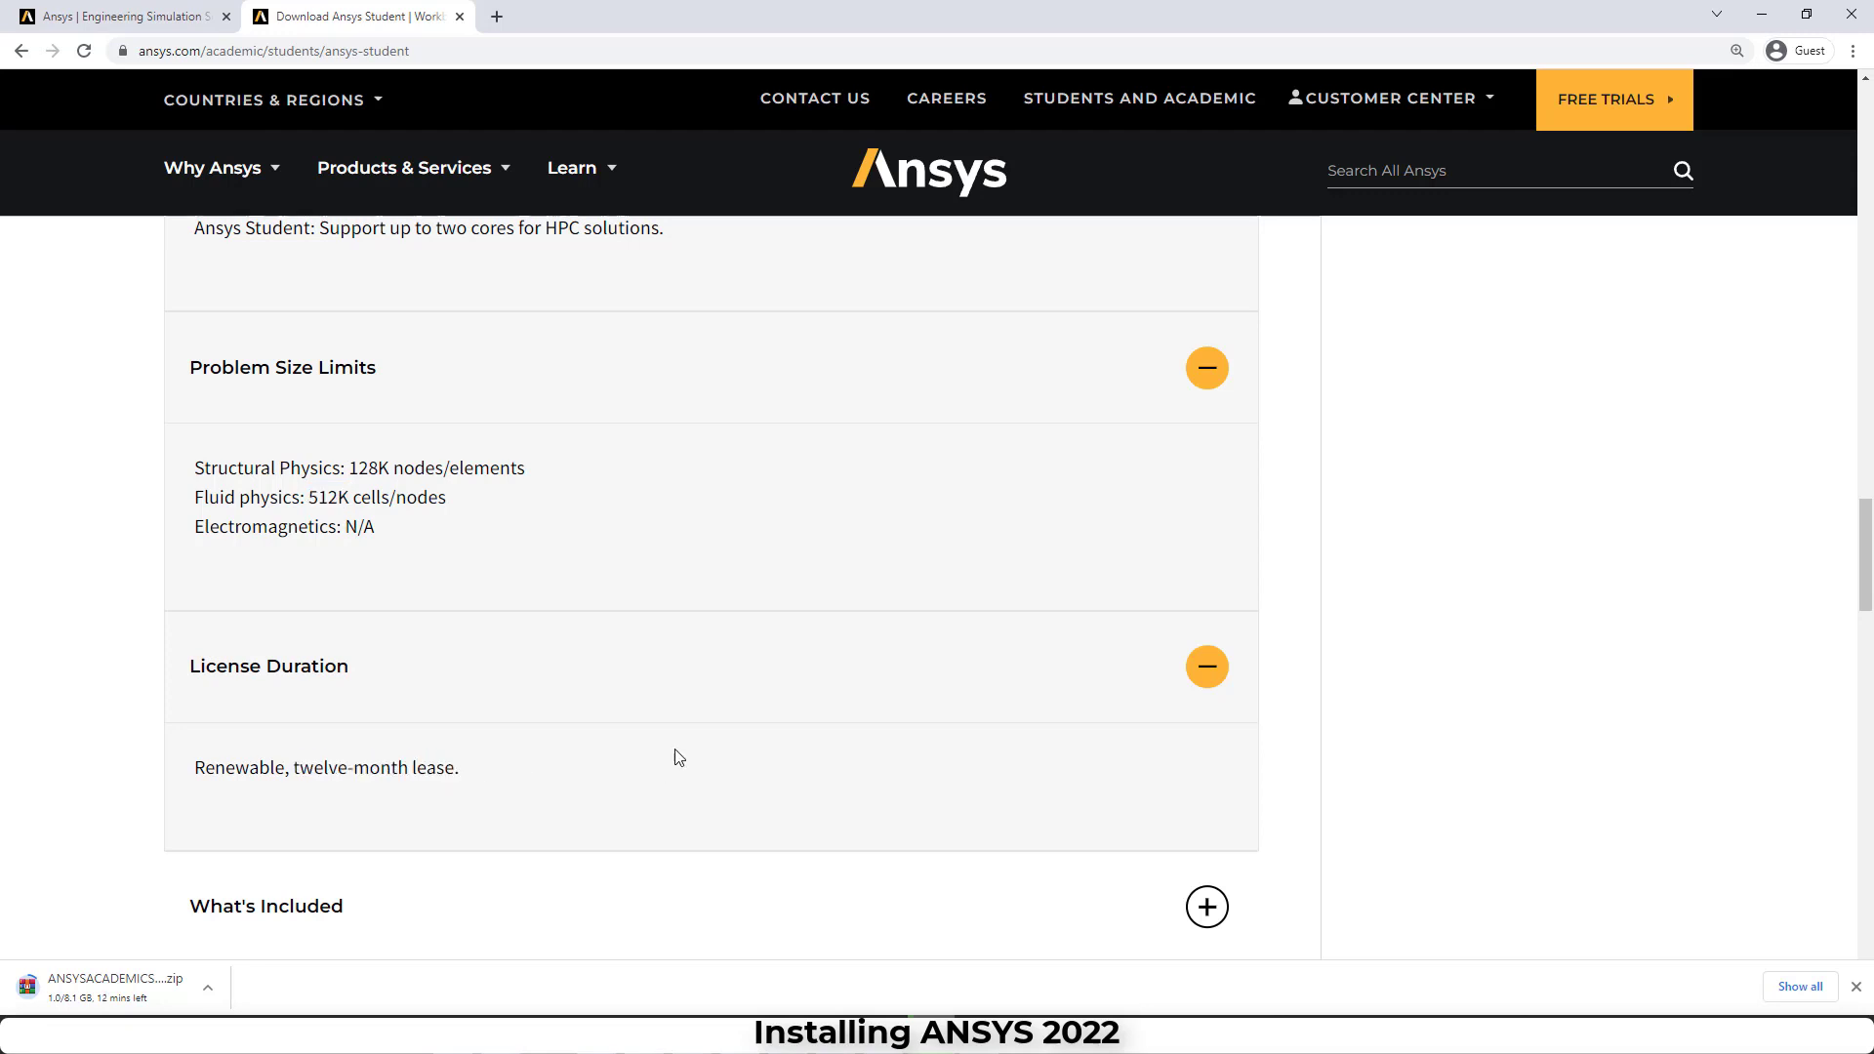
pyautogui.scroll(-3, 673, 757)
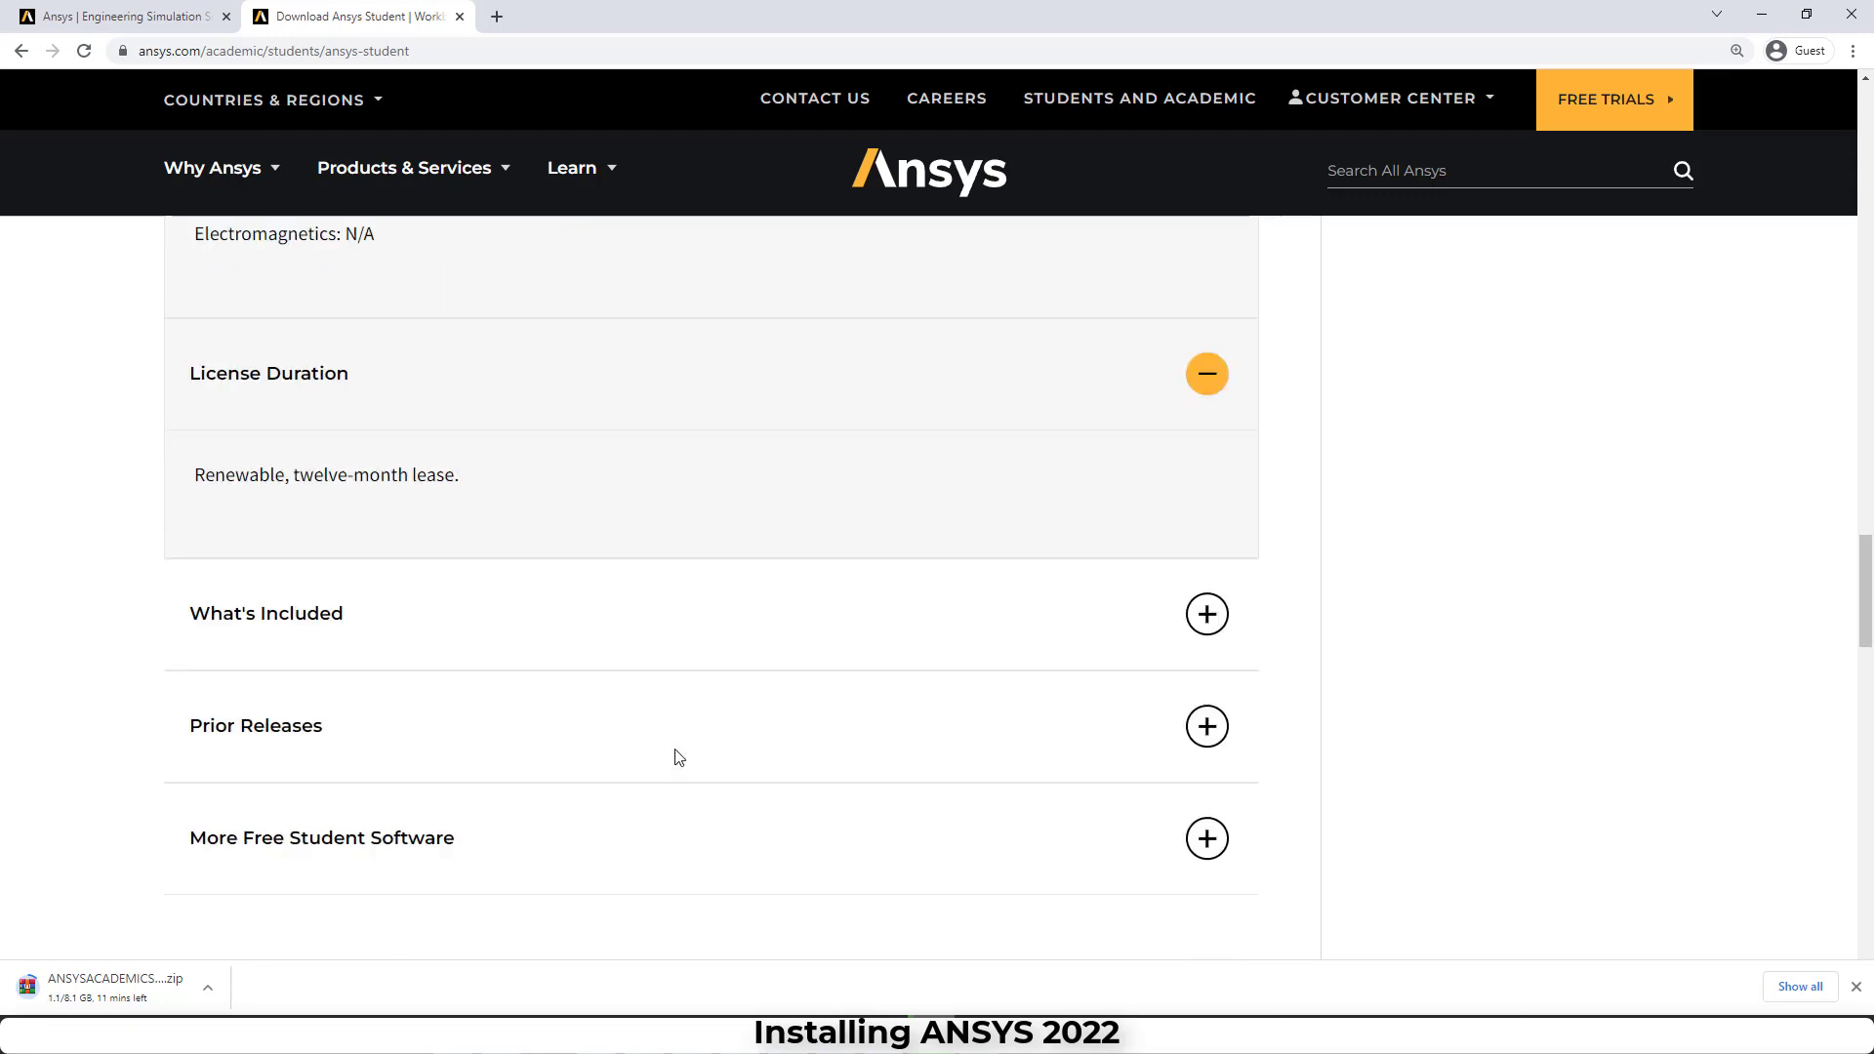
# - Expand the What's Included section and scroll through the bundled applications
pyautogui.click(1203, 615)
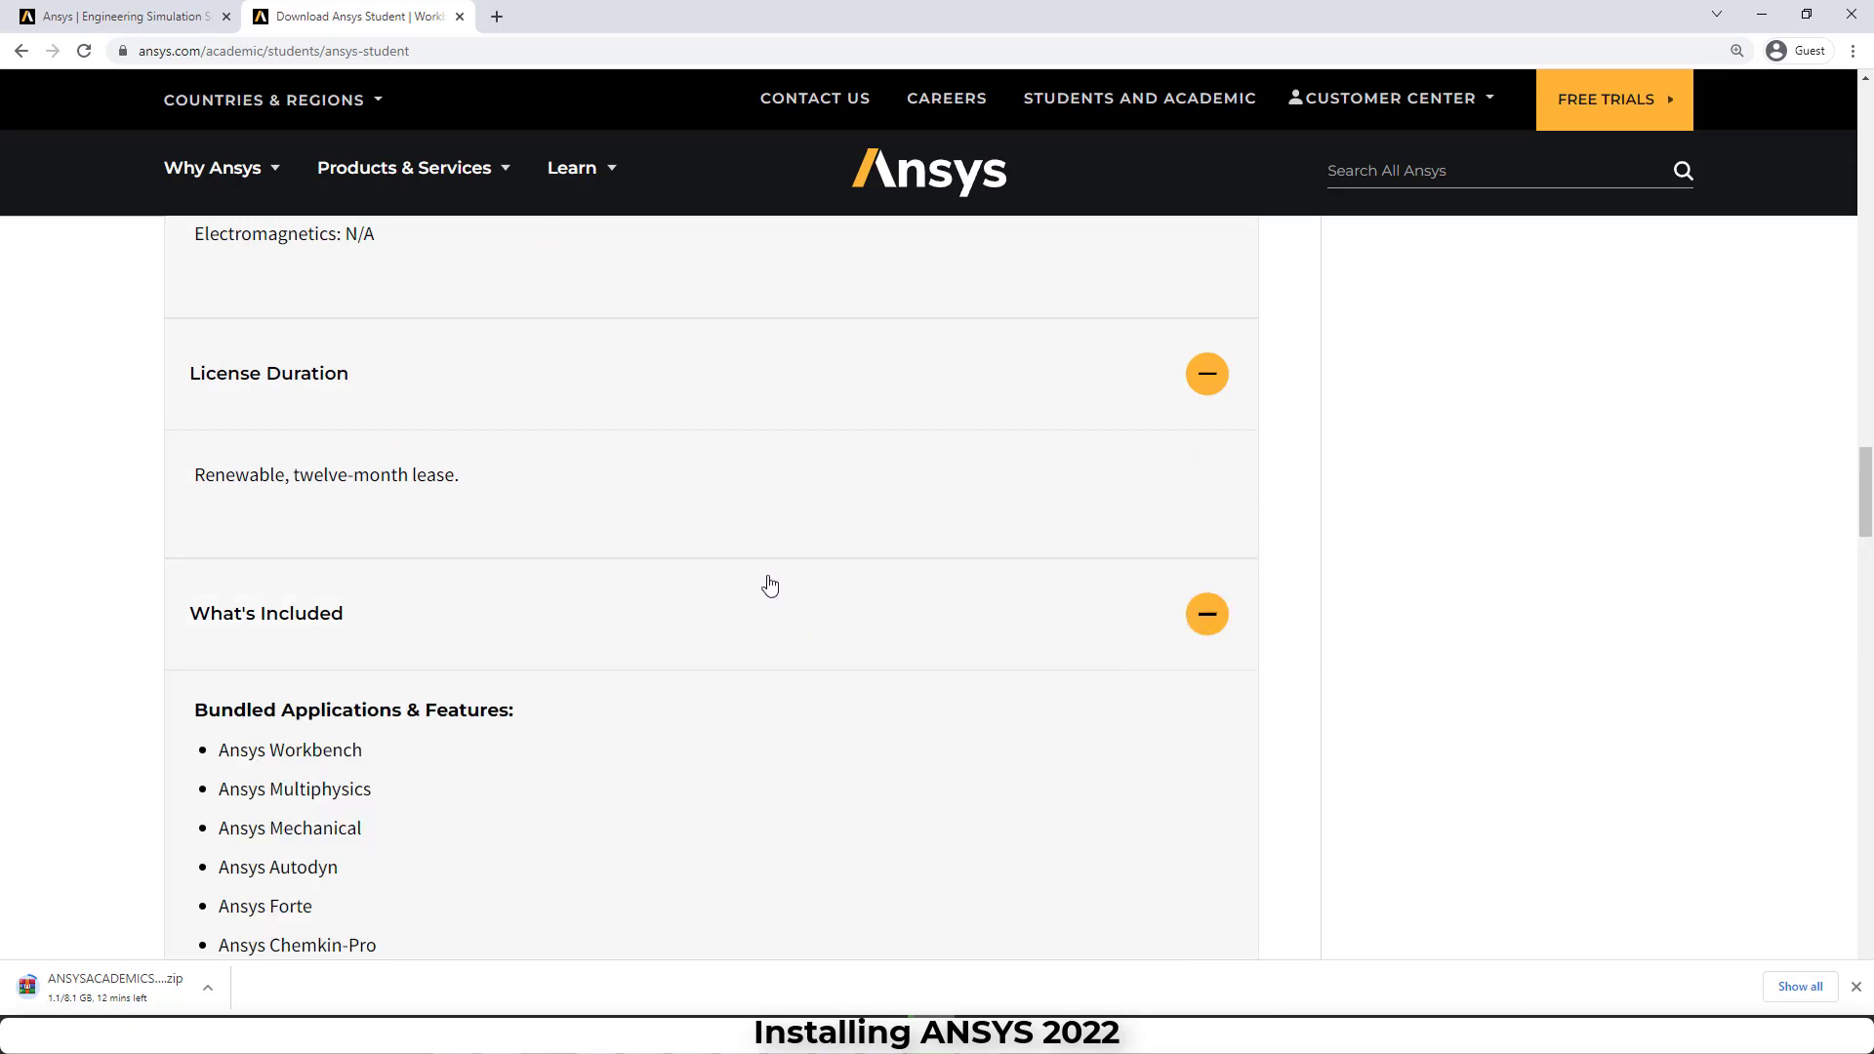
pyautogui.scroll(-1, 770, 583)
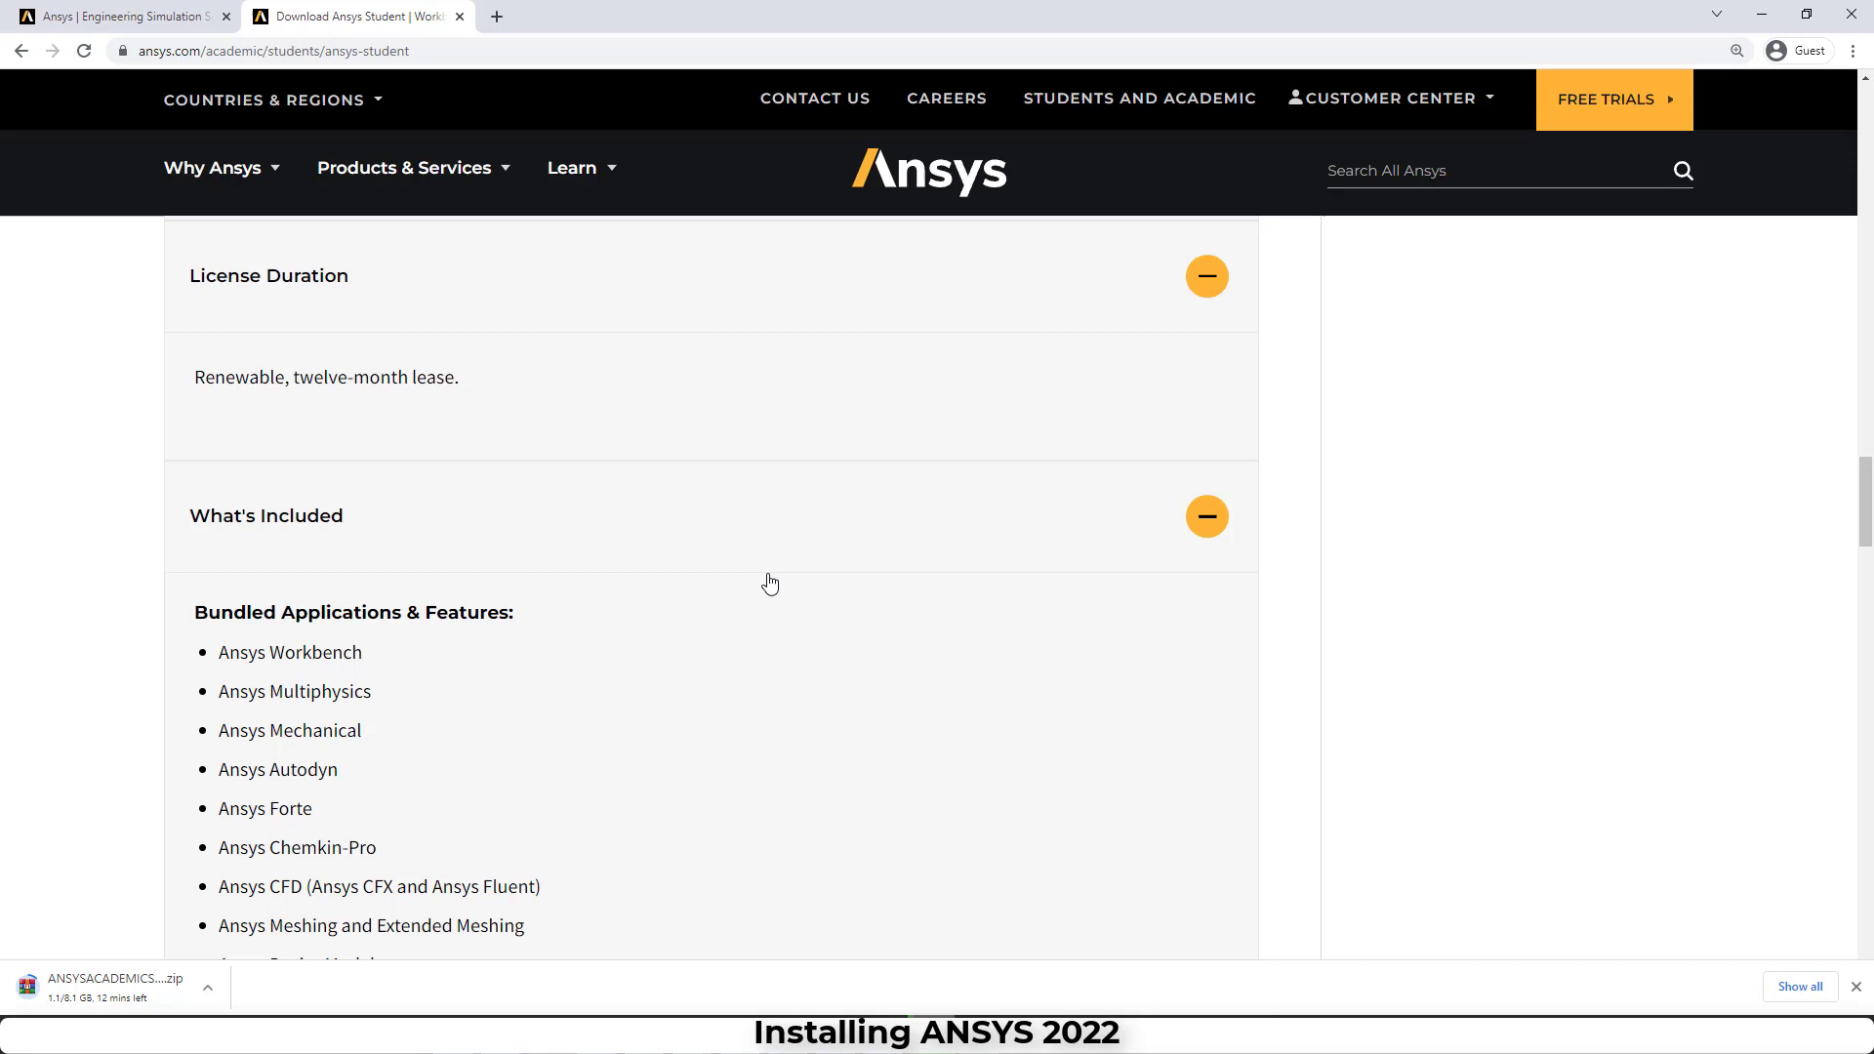
pyautogui.scroll(-1, 770, 584)
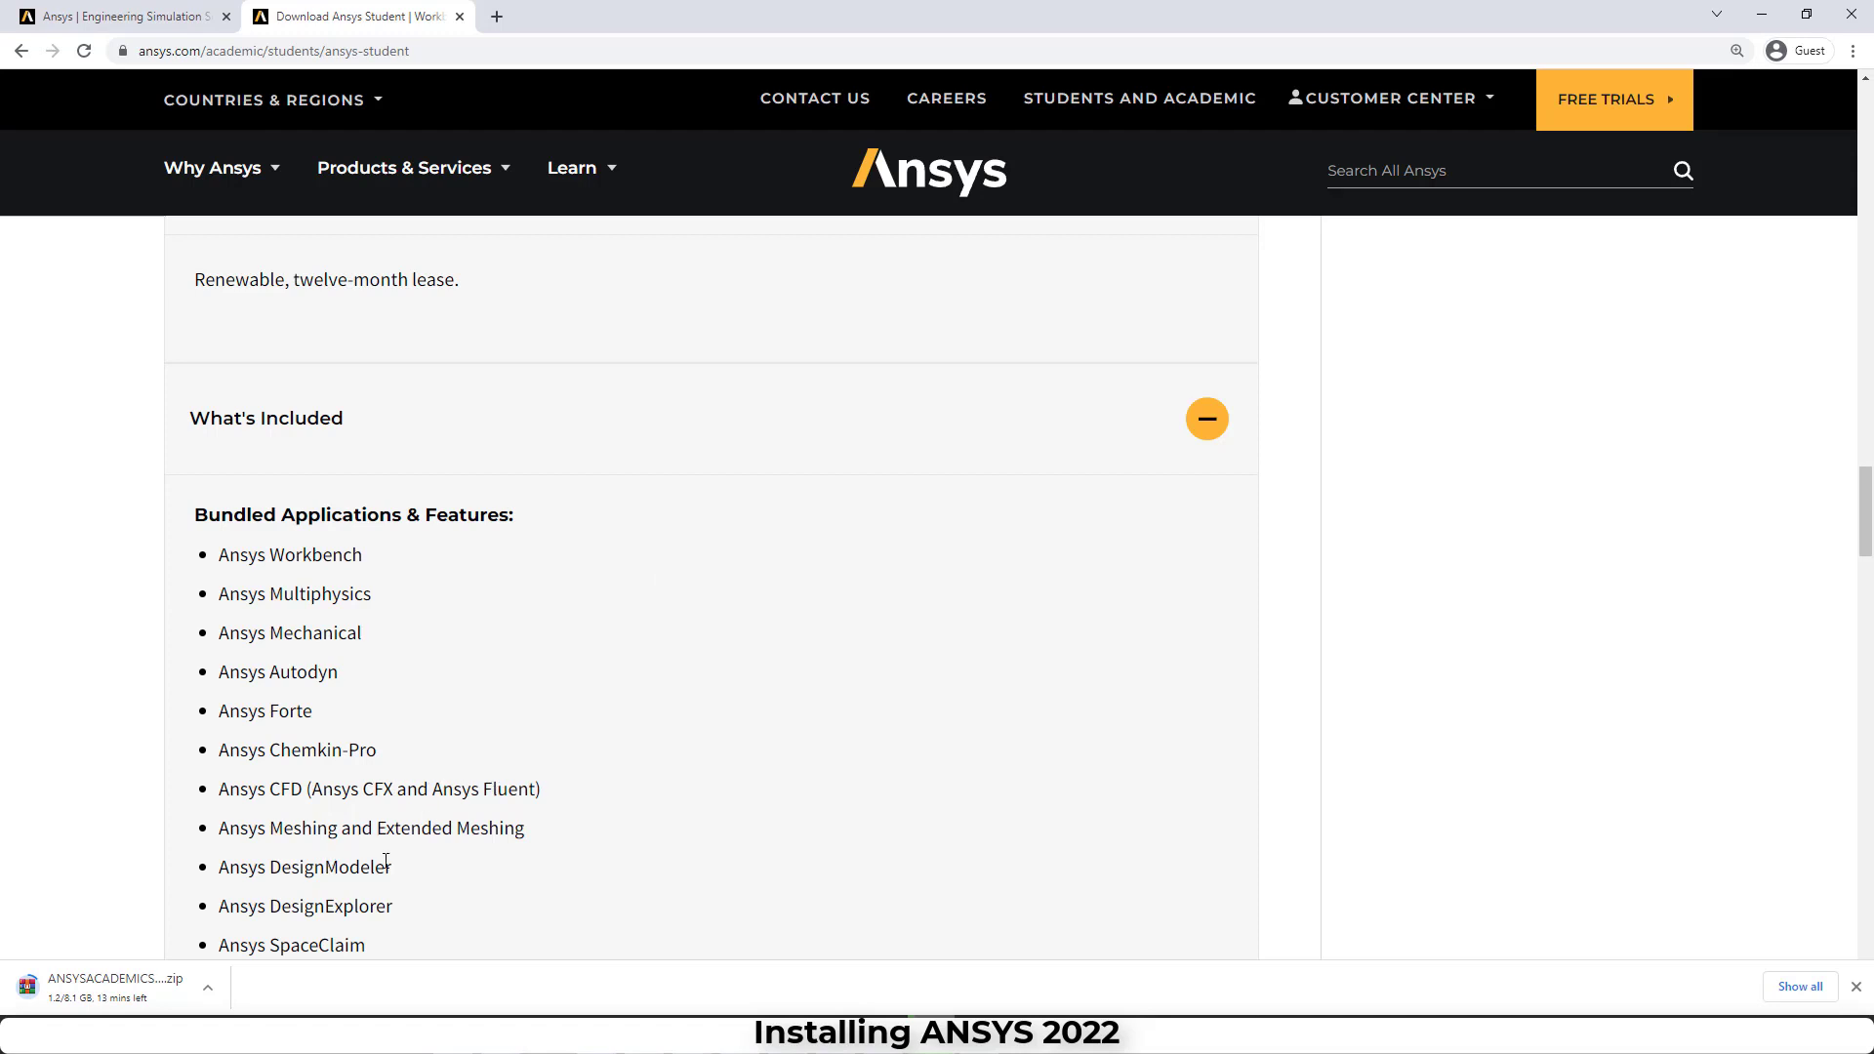
pyautogui.scroll(-3, 573, 758)
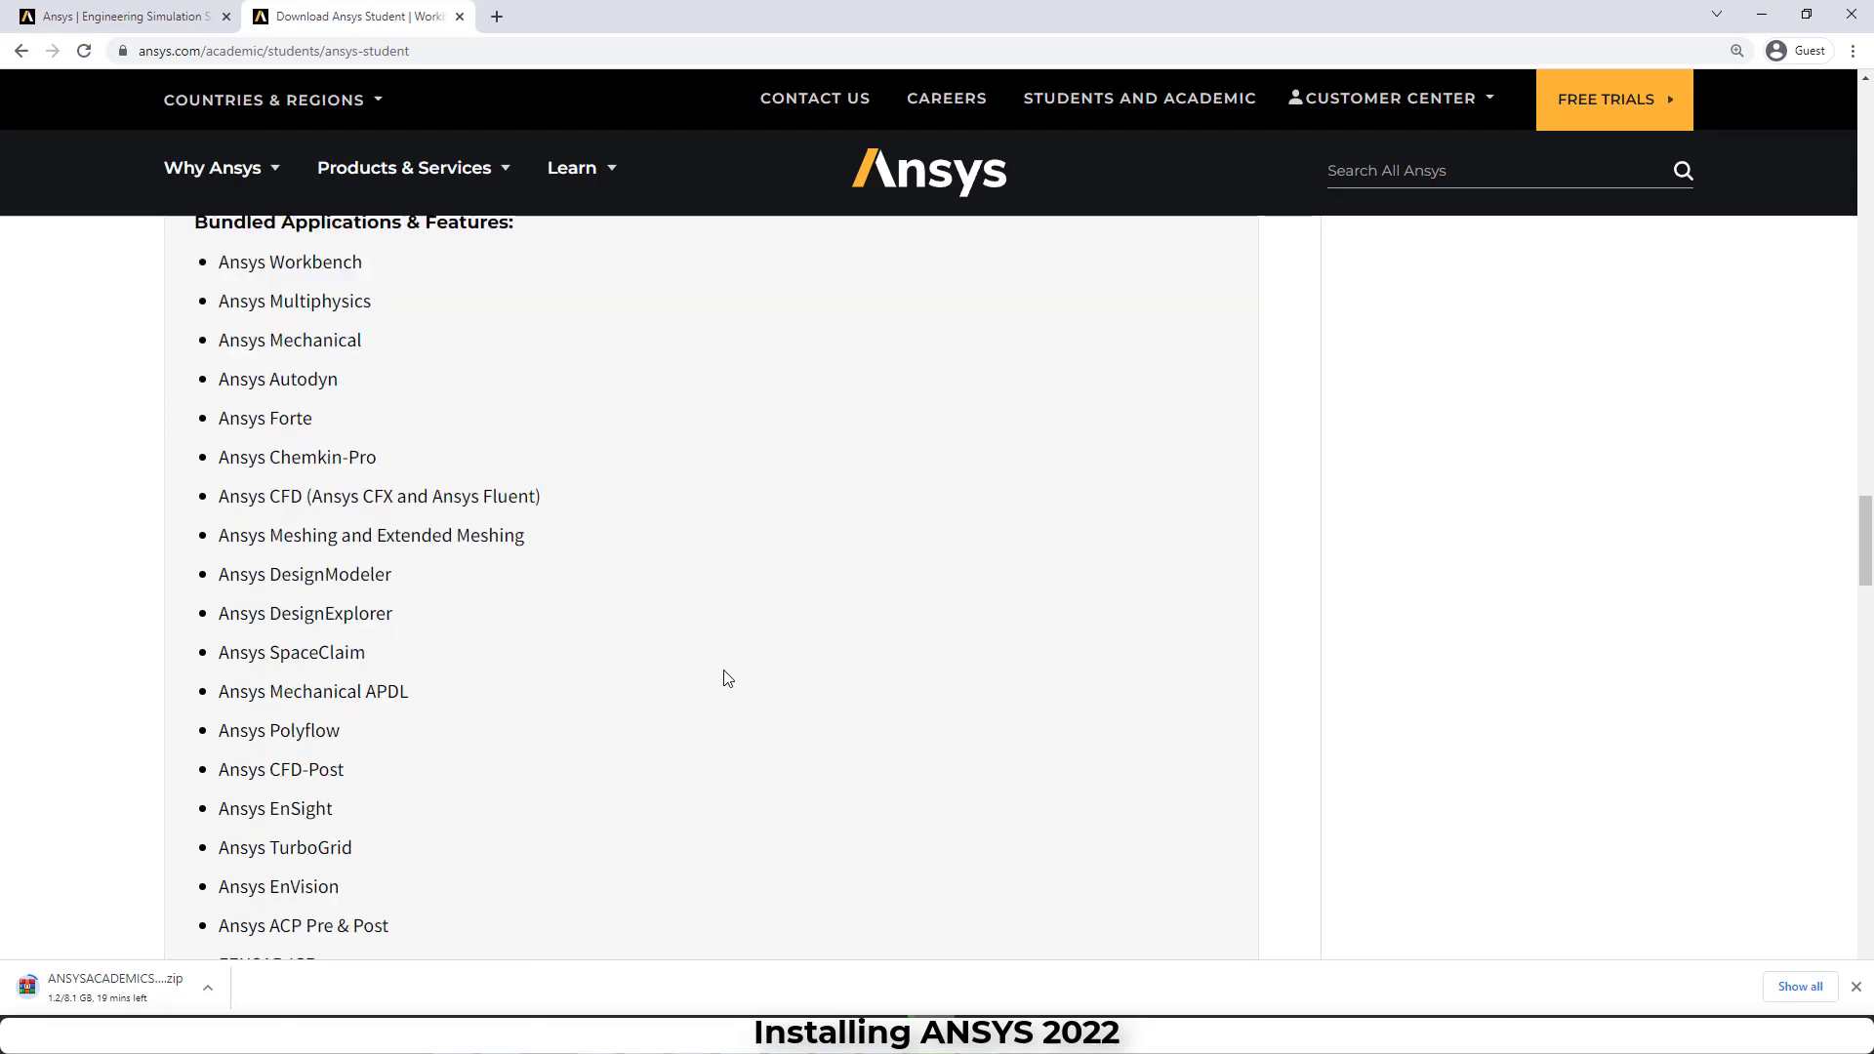
pyautogui.scroll(-4, 761, 649)
pyautogui.scroll(-7, 804, 622)
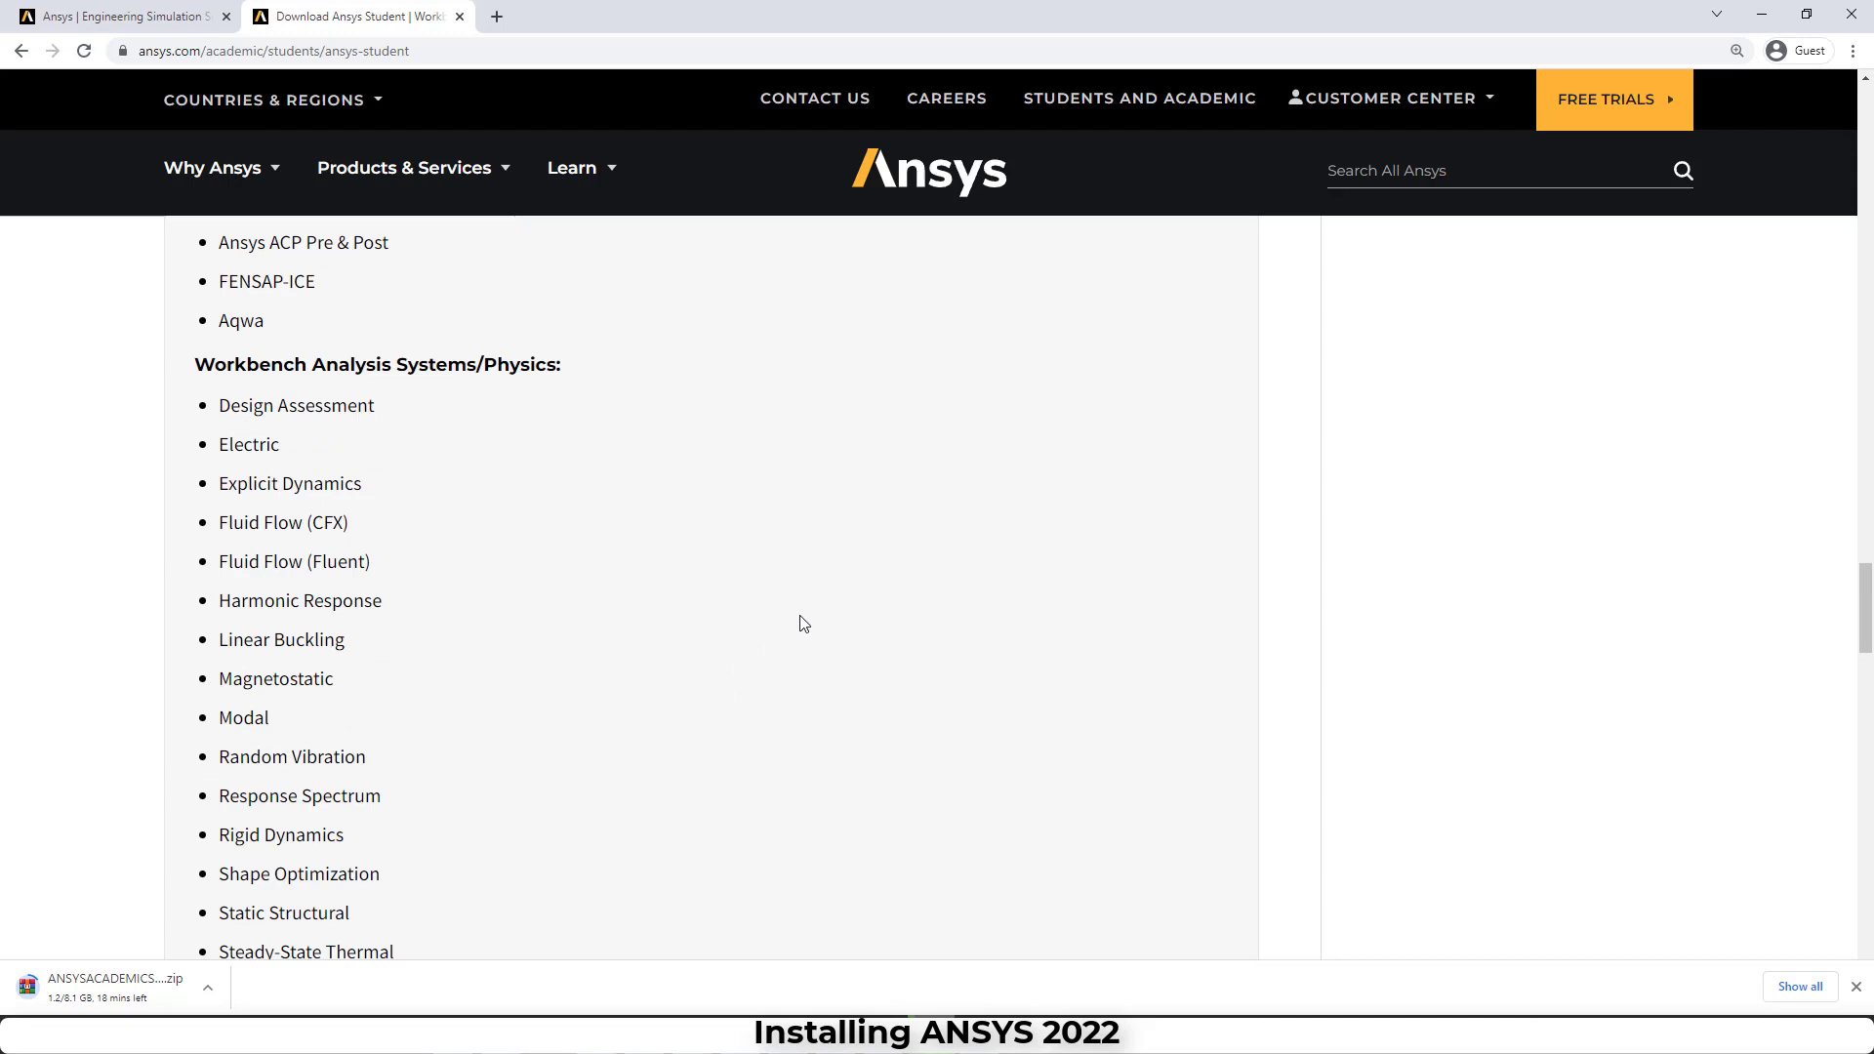
pyautogui.scroll(-3, 804, 623)
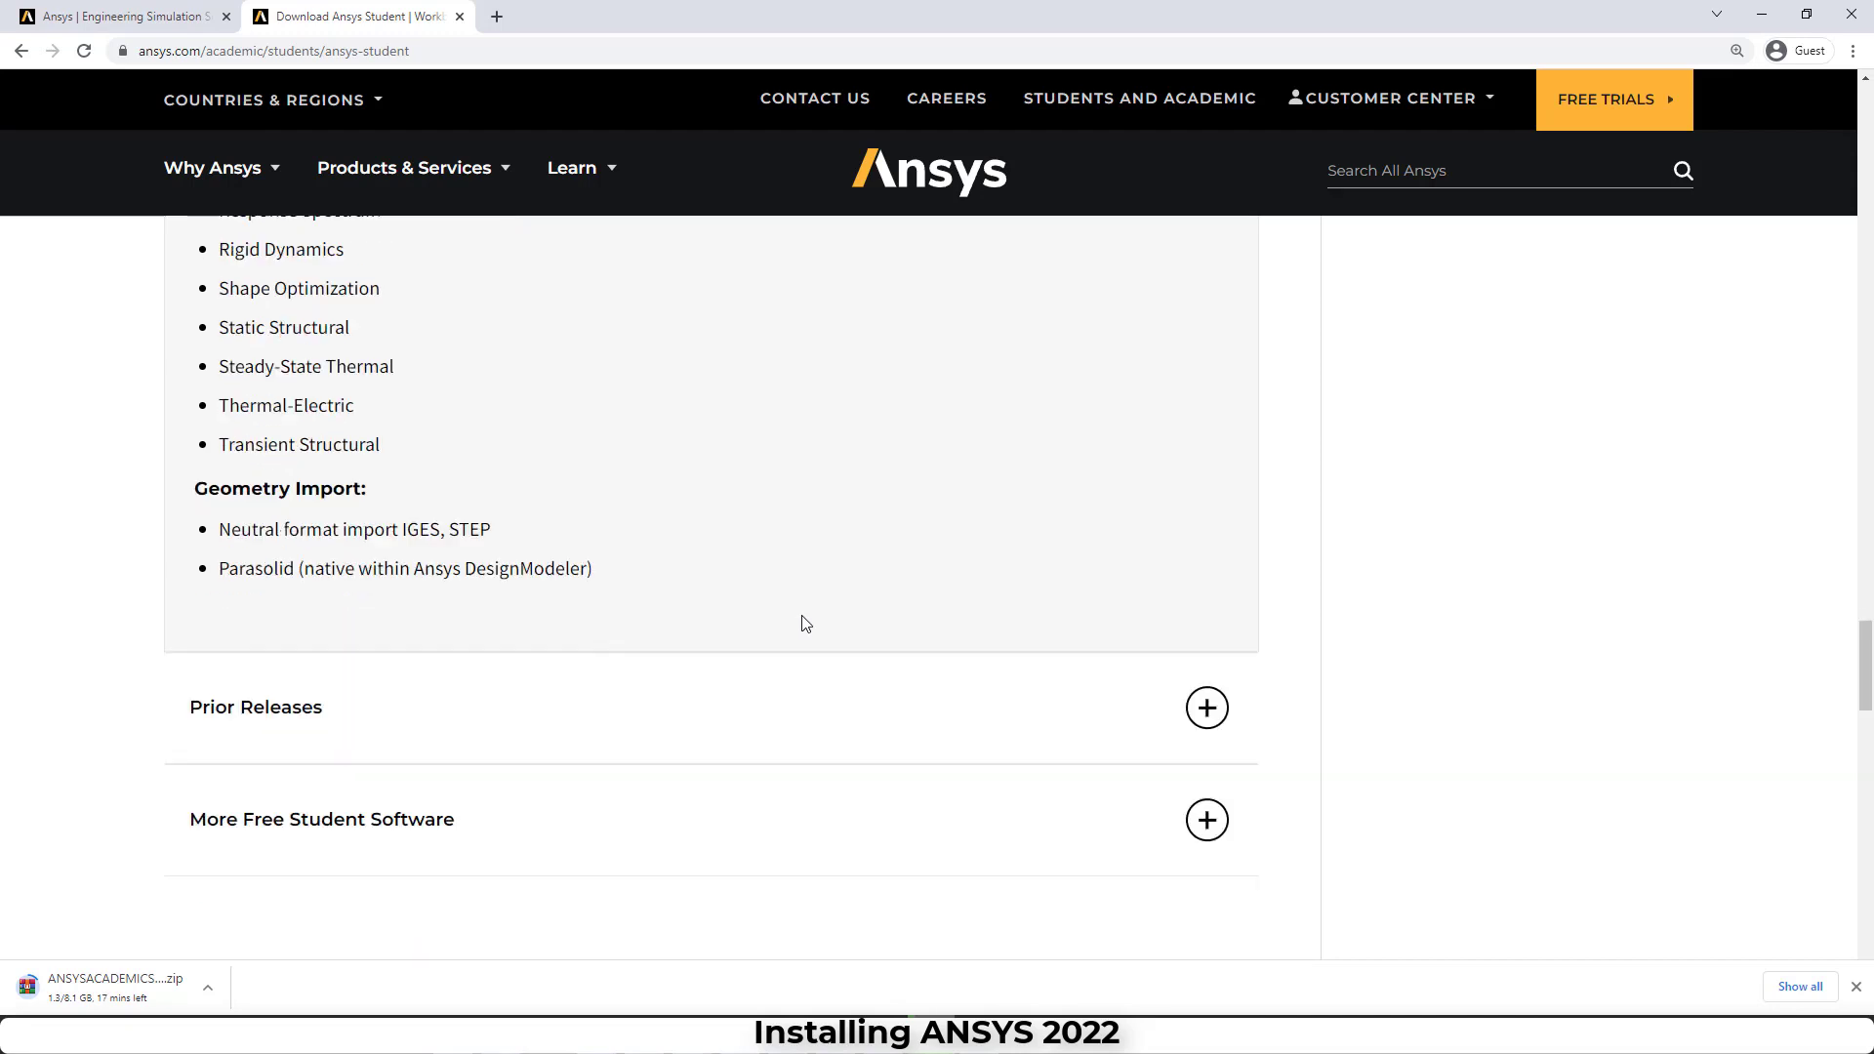
# - Expand the Prior Releases section
pyautogui.click(1208, 609)
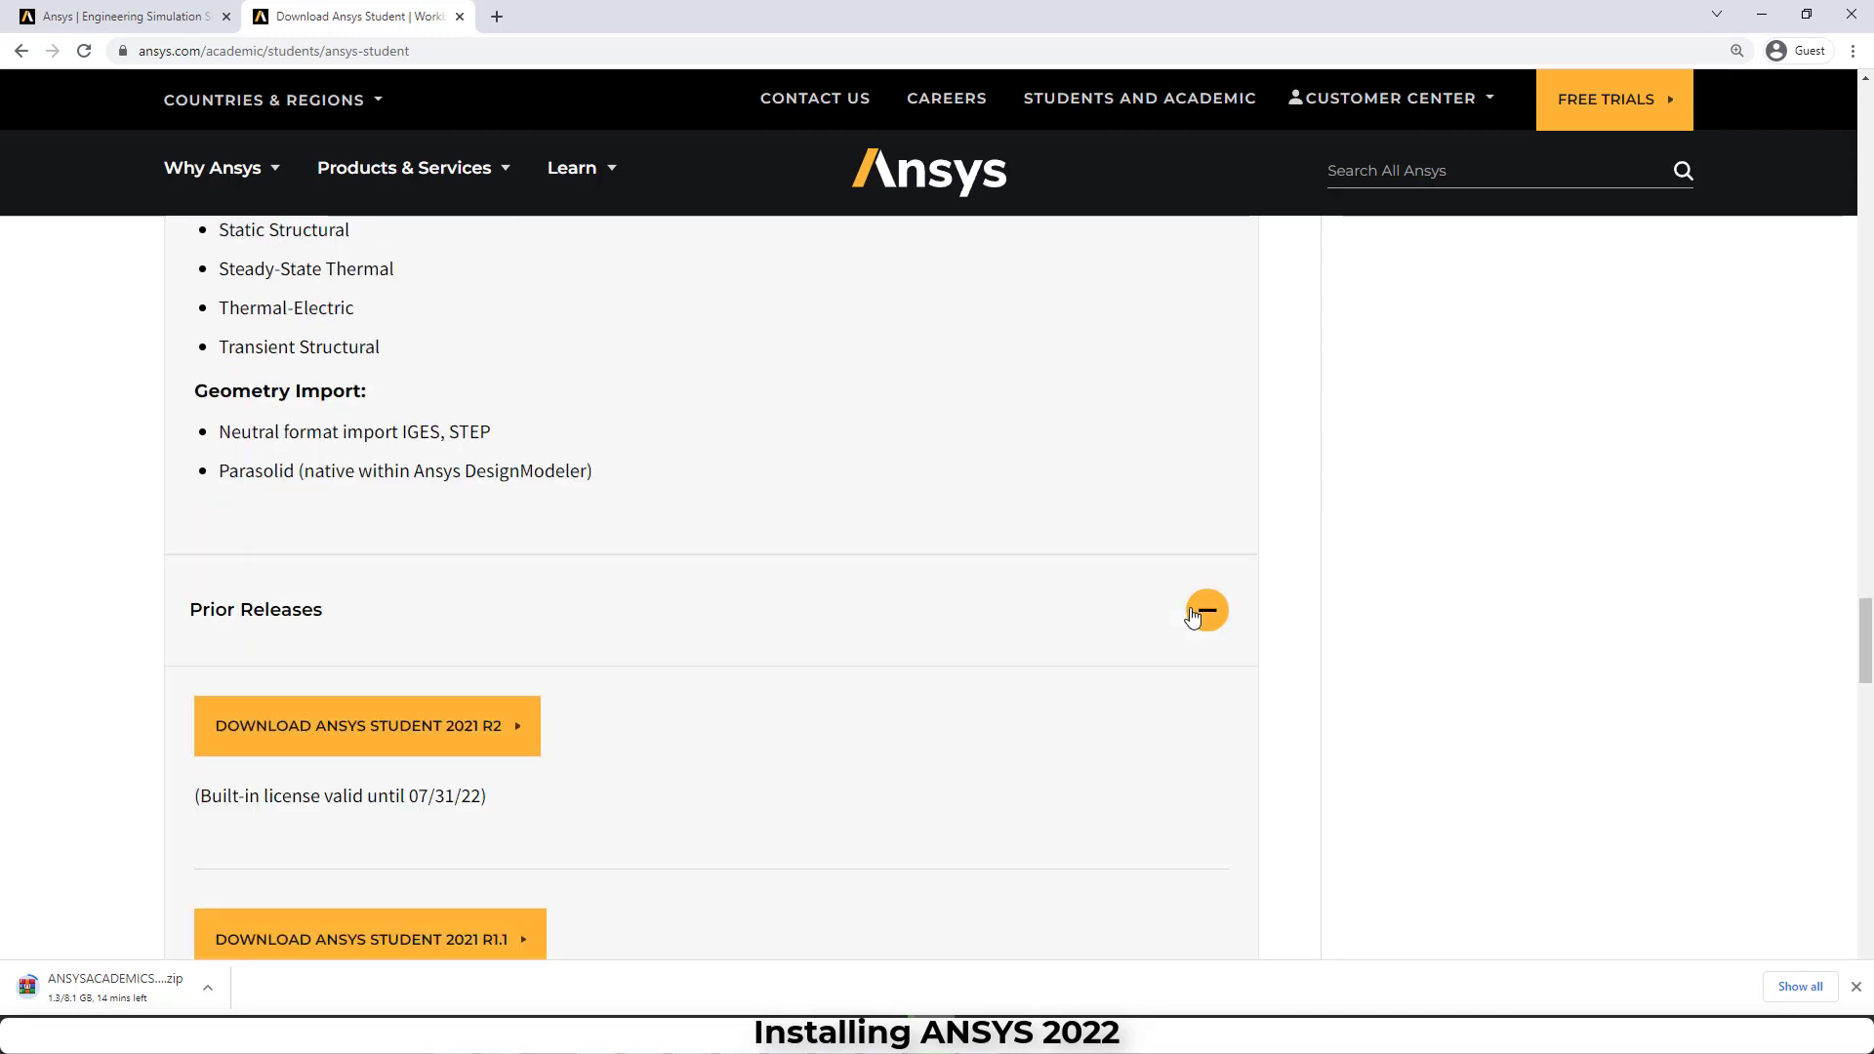
pyautogui.scroll(-2, 1093, 550)
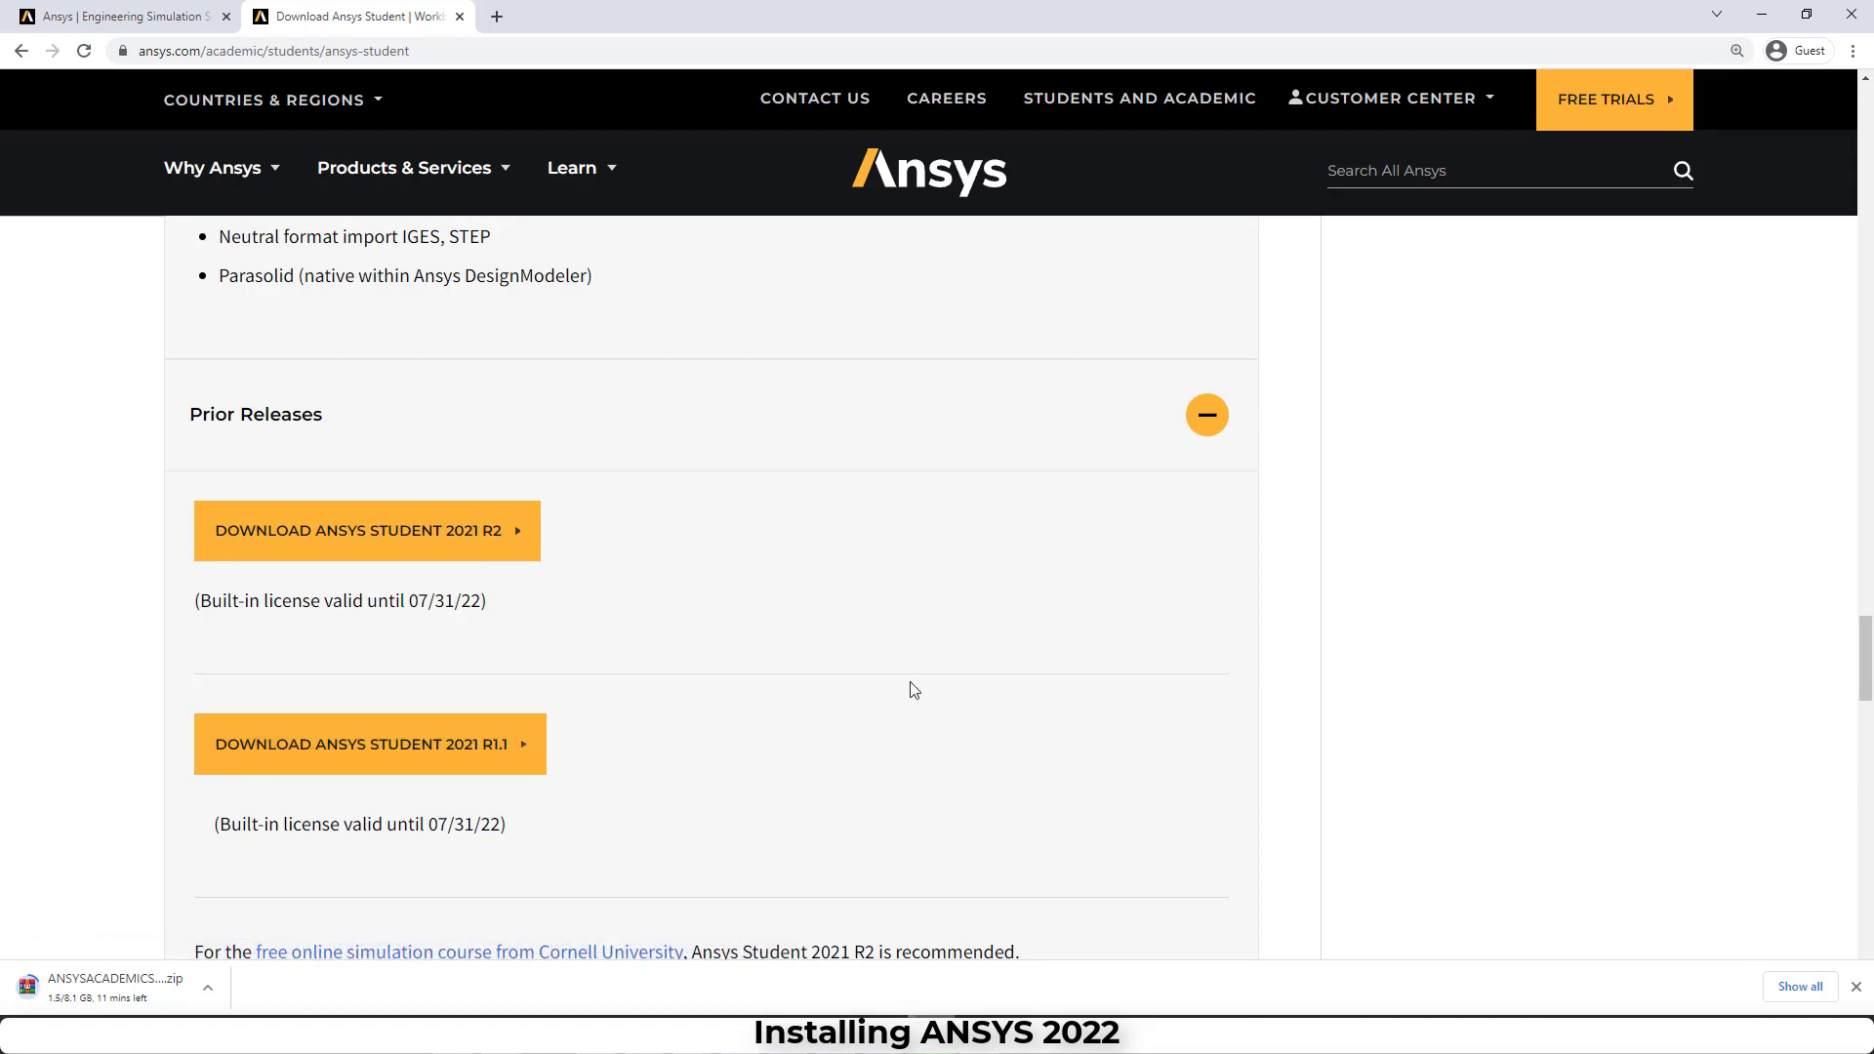
pyautogui.scroll(-5, 918, 685)
# - Expand More Free Student Software, then bring up File Explorer's folder with the downloaded archive
pyautogui.click(1203, 607)
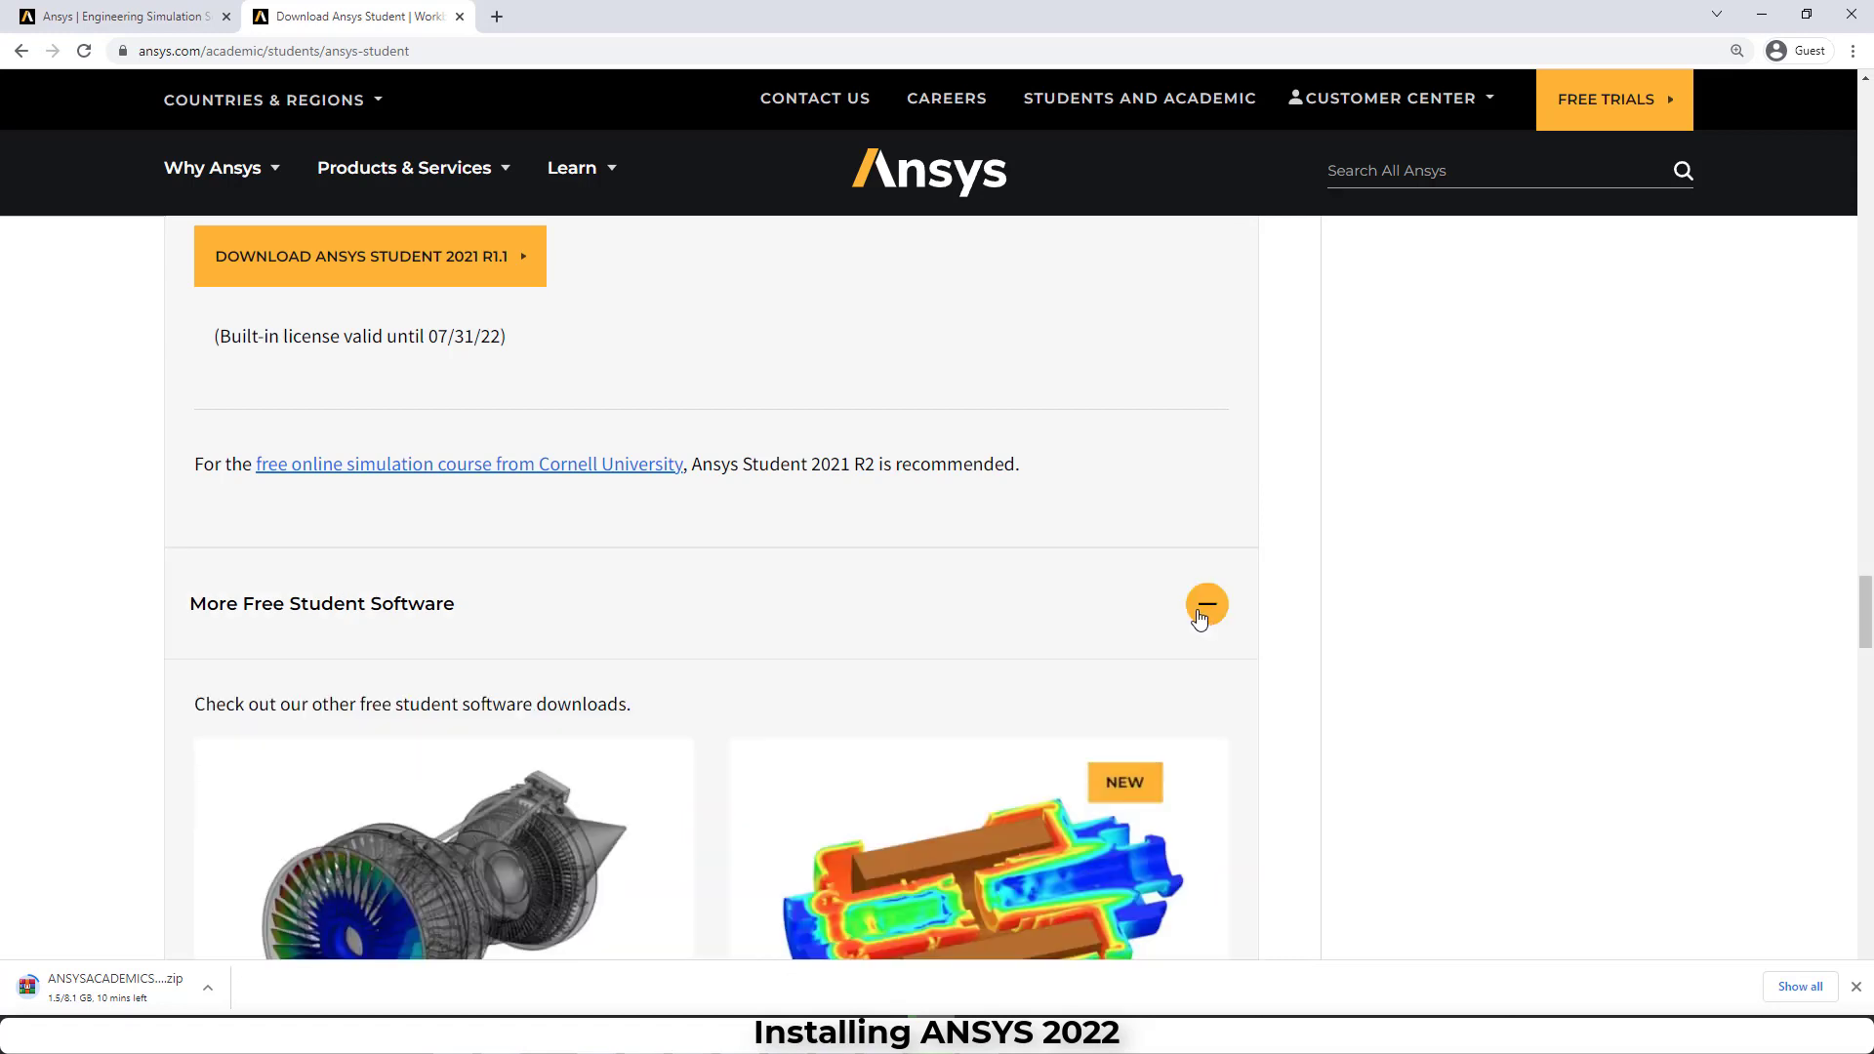
pyautogui.scroll(-3, 1119, 580)
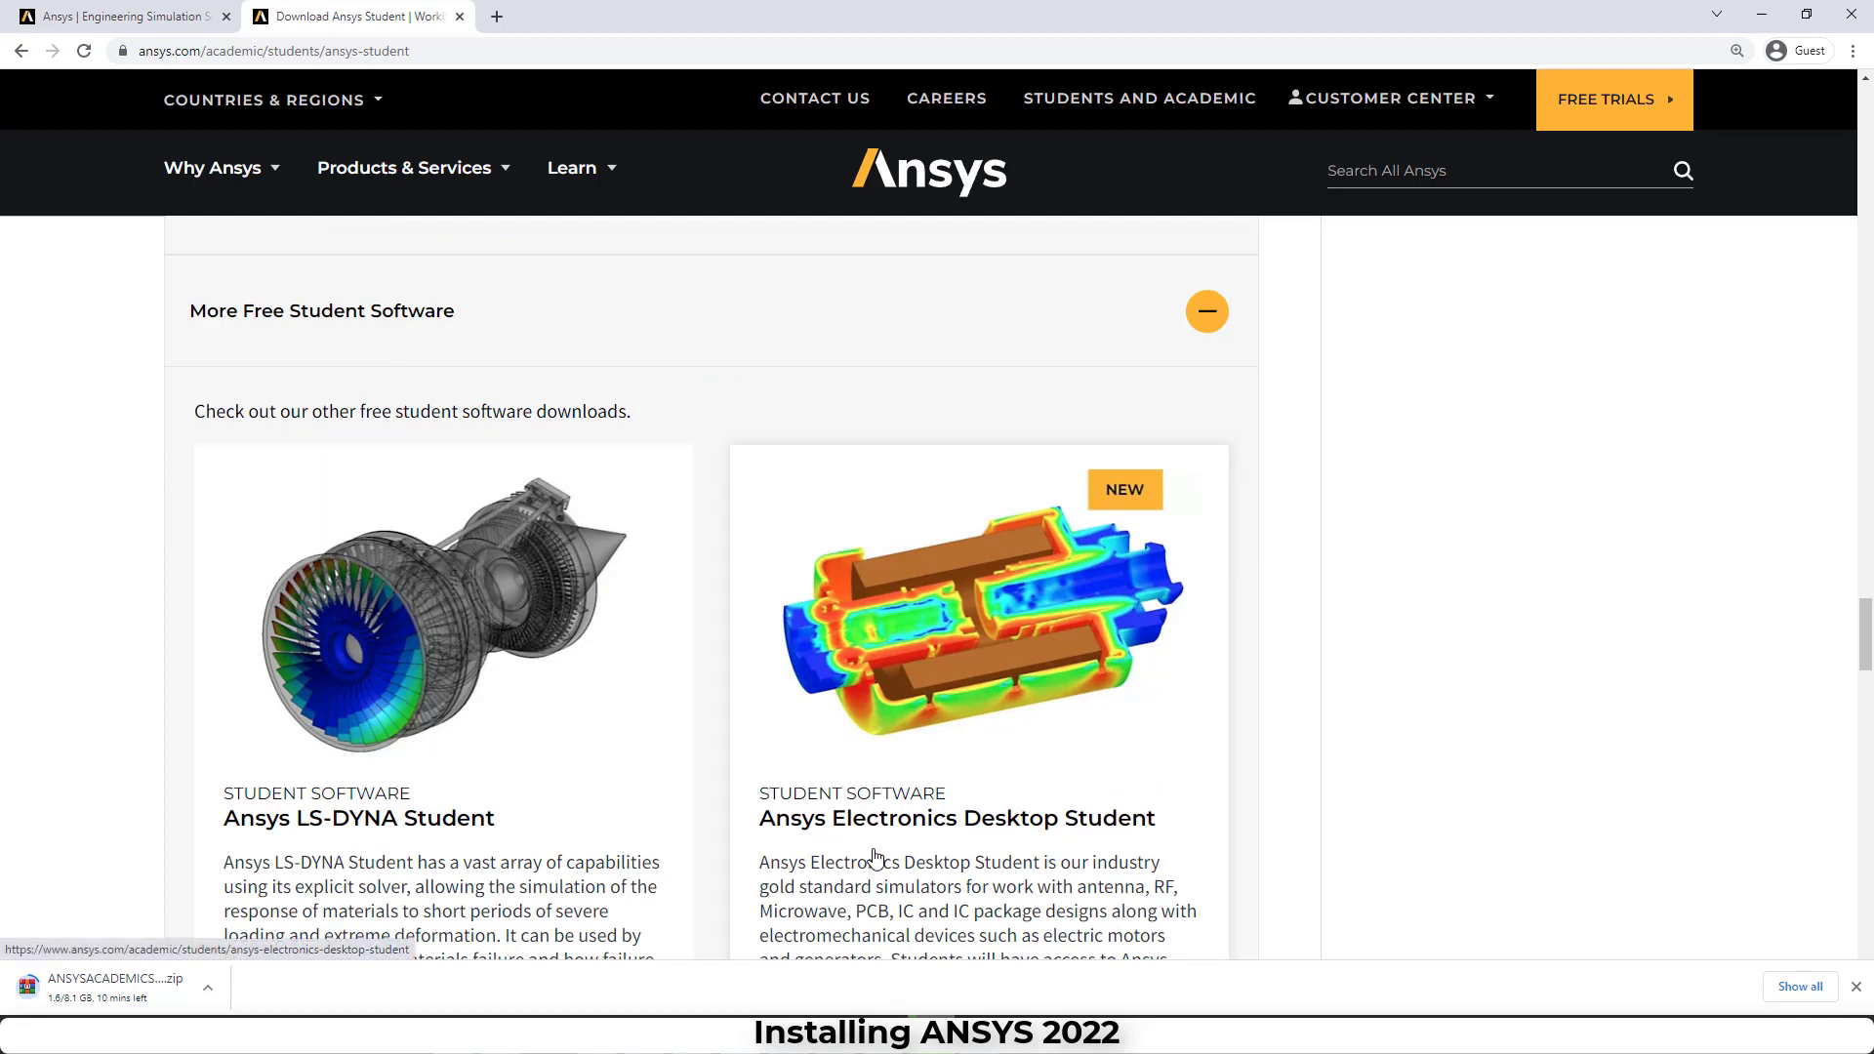
pyautogui.scroll(-2, 875, 859)
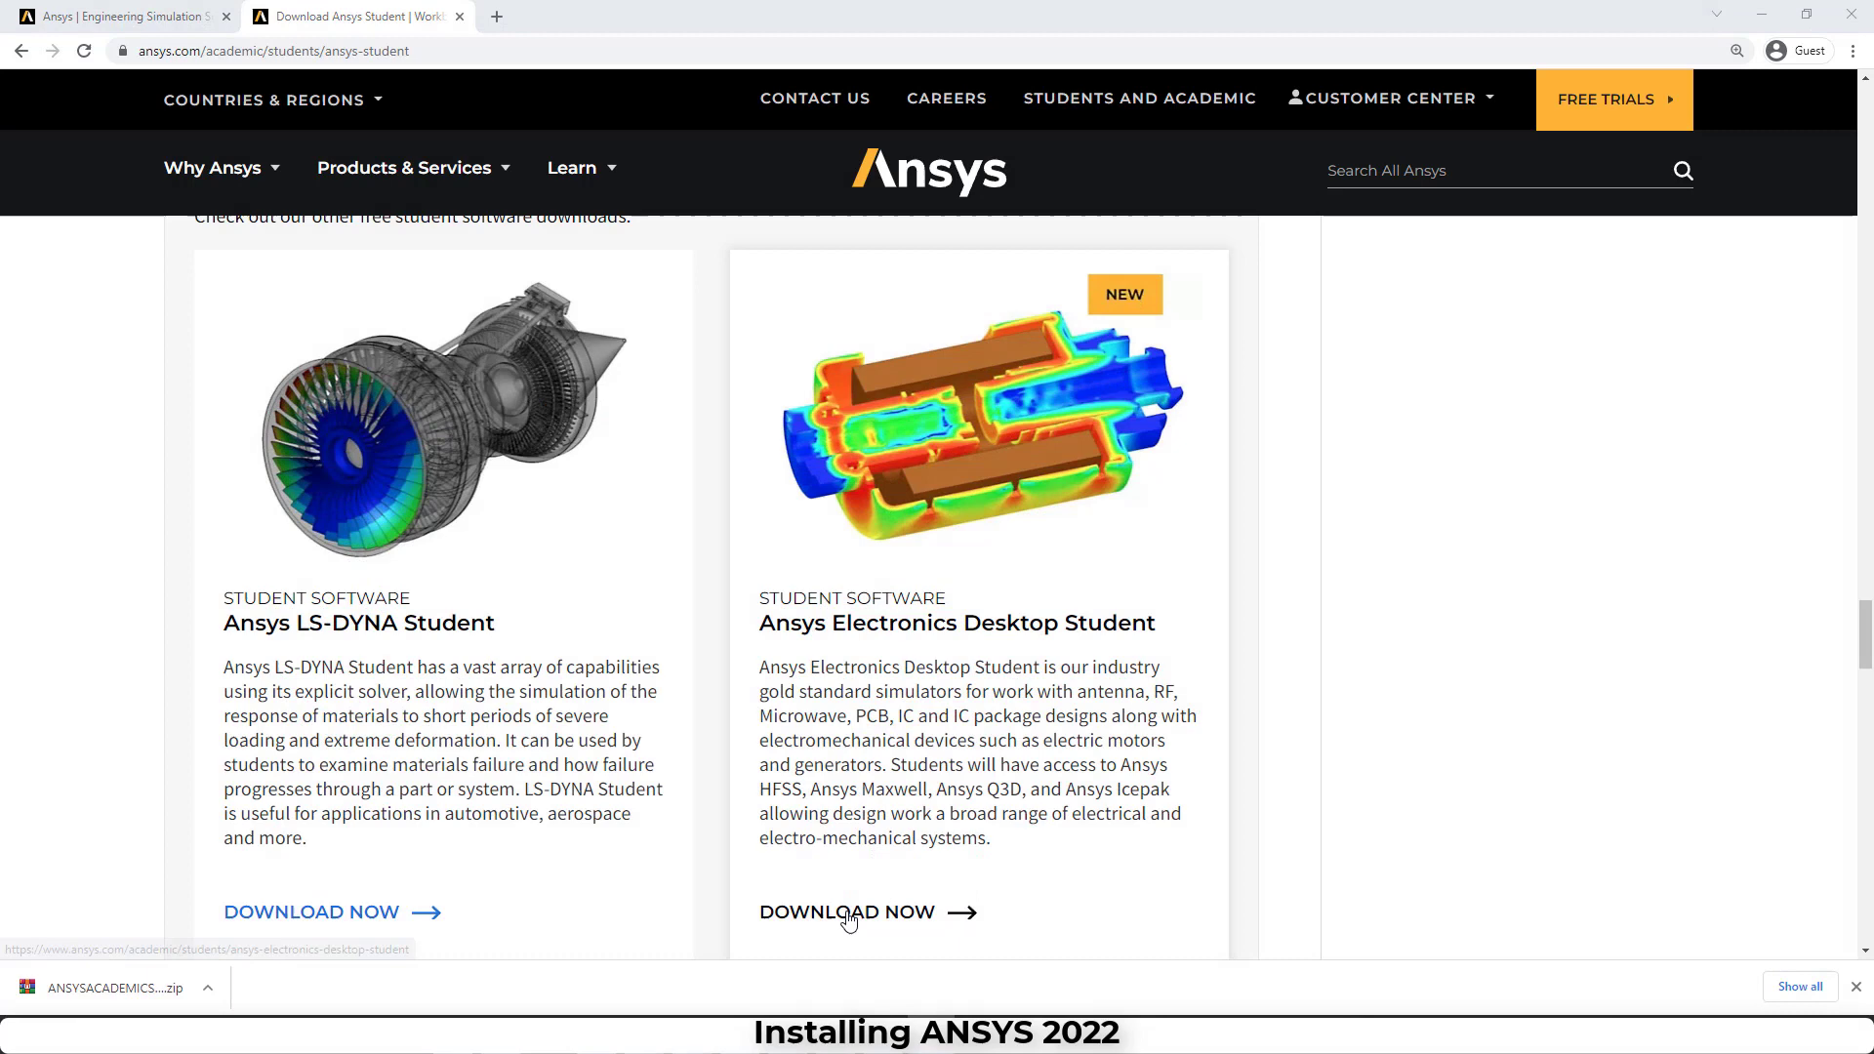
pyautogui.click(879, 1005)
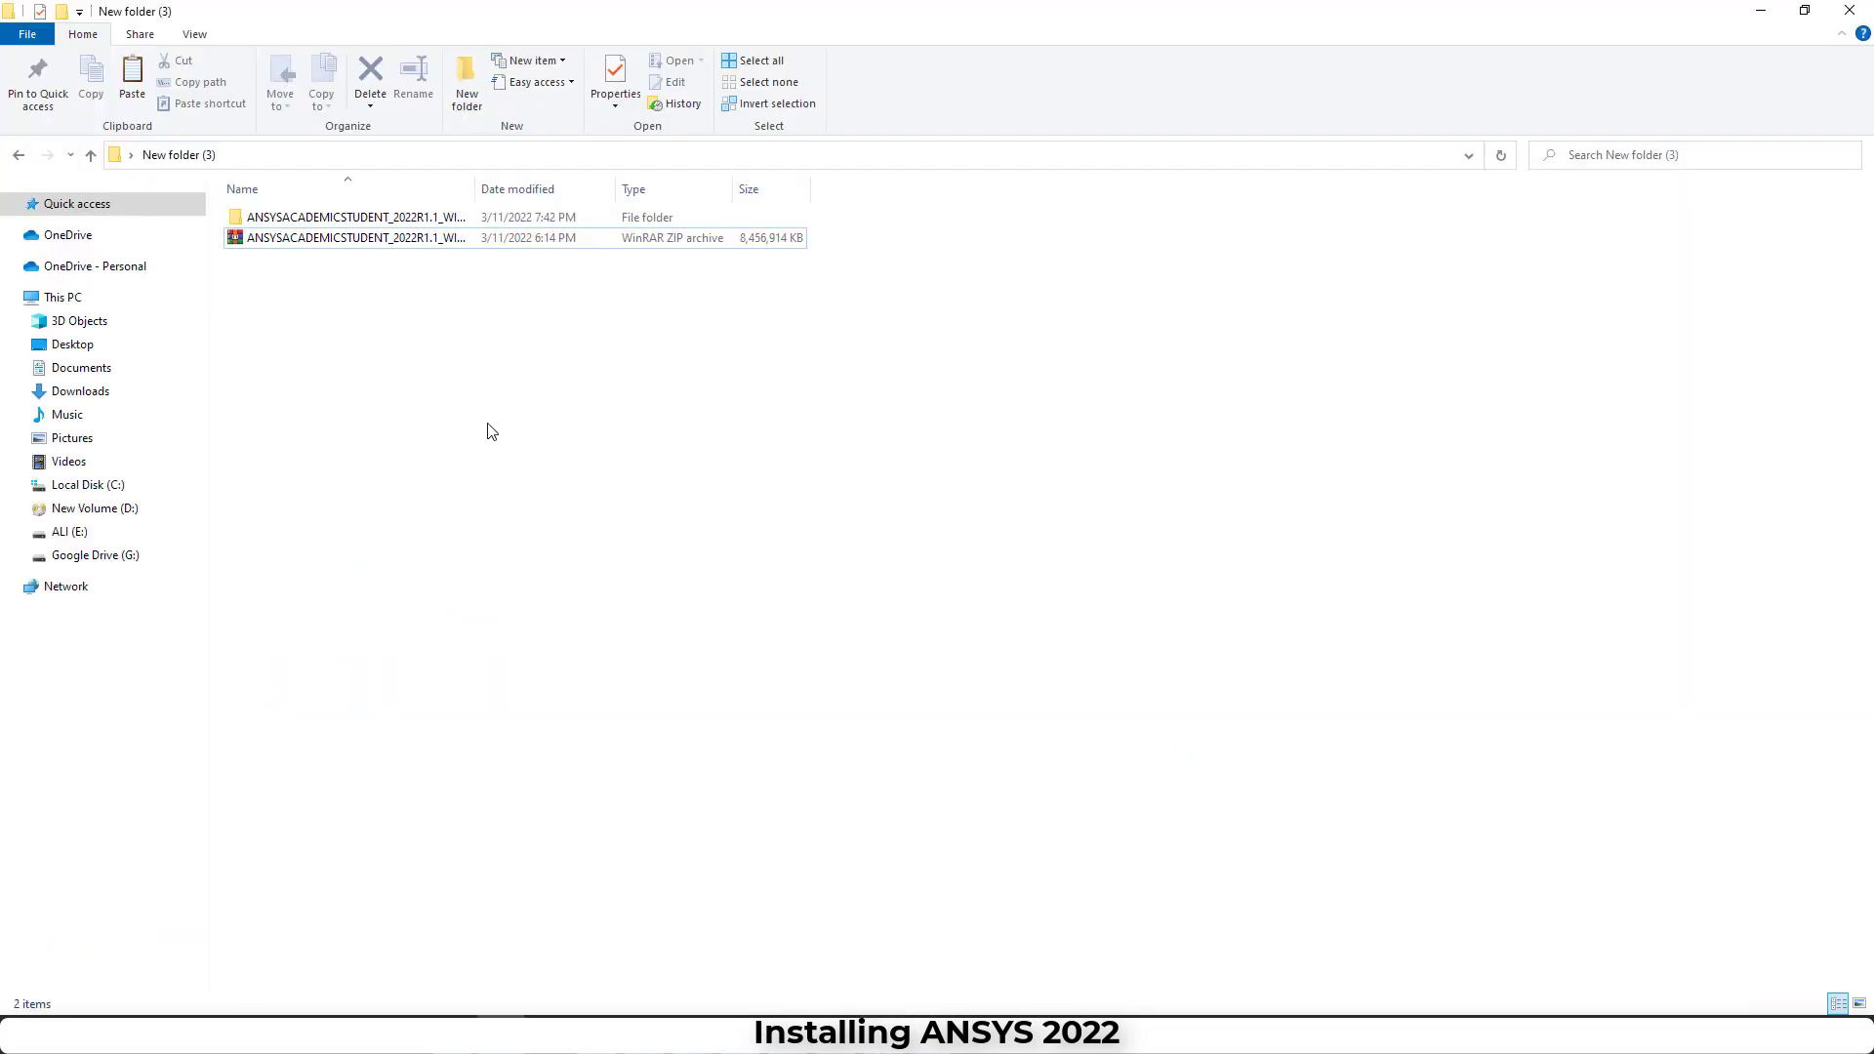
# - Open the extracted ANSYSACADEMICSTUDENT_2022R1.1_WINX64 installation folder and bring up the context menu for setup.exe
pyautogui.click(475, 245)
pyautogui.rightClick(469, 245)
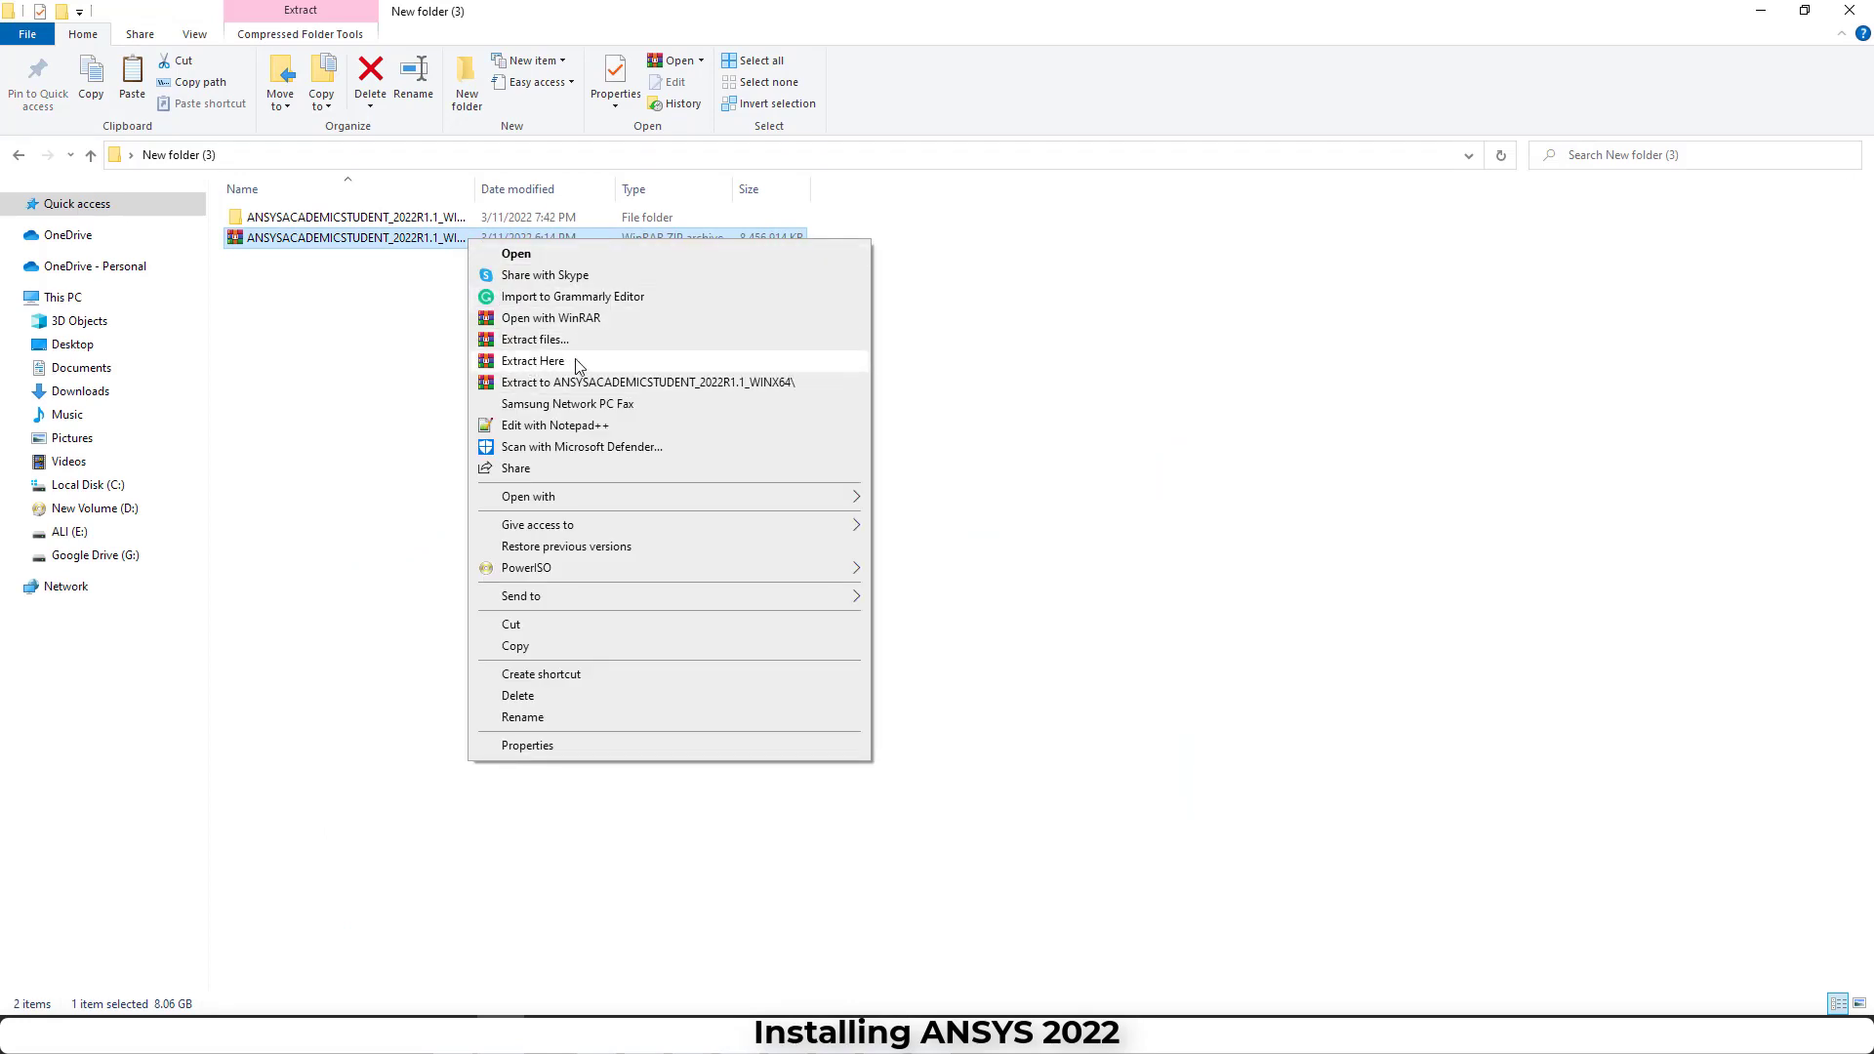
pyautogui.click(382, 220)
pyautogui.doubleClick(383, 221)
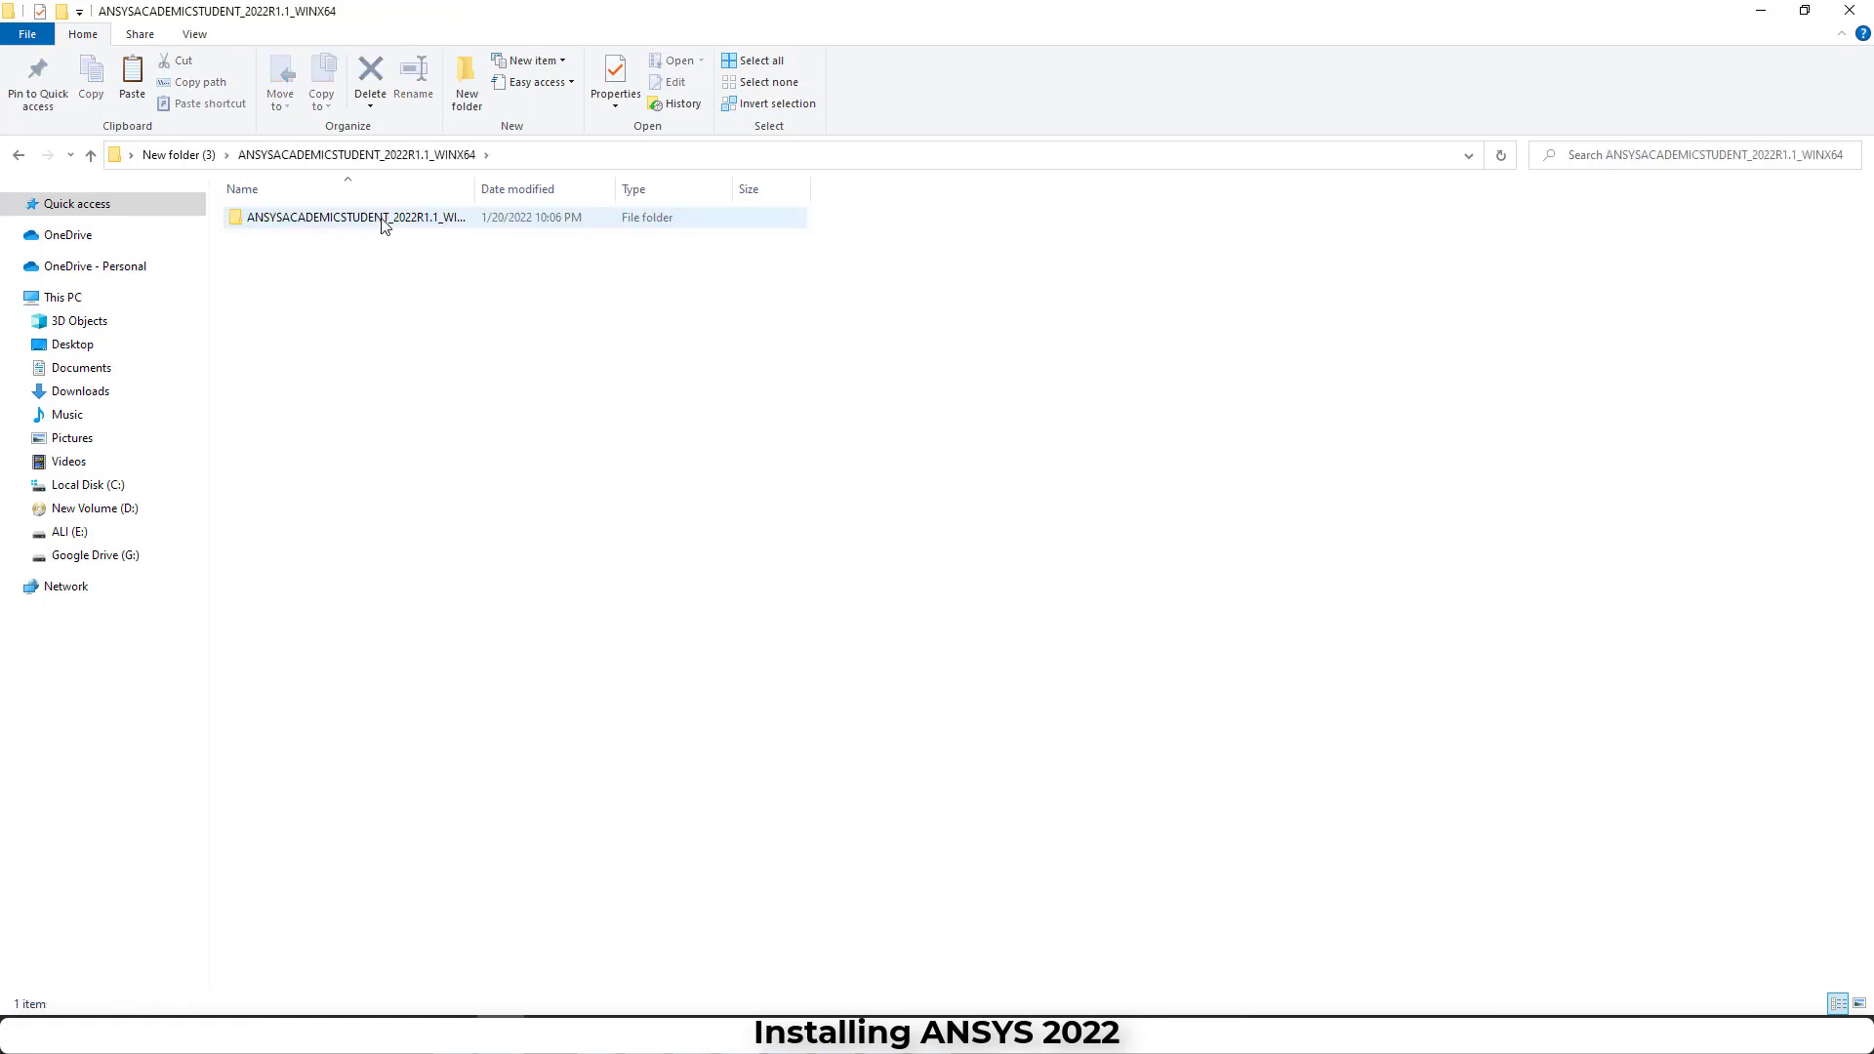
pyautogui.click(383, 223)
pyautogui.doubleClick(383, 223)
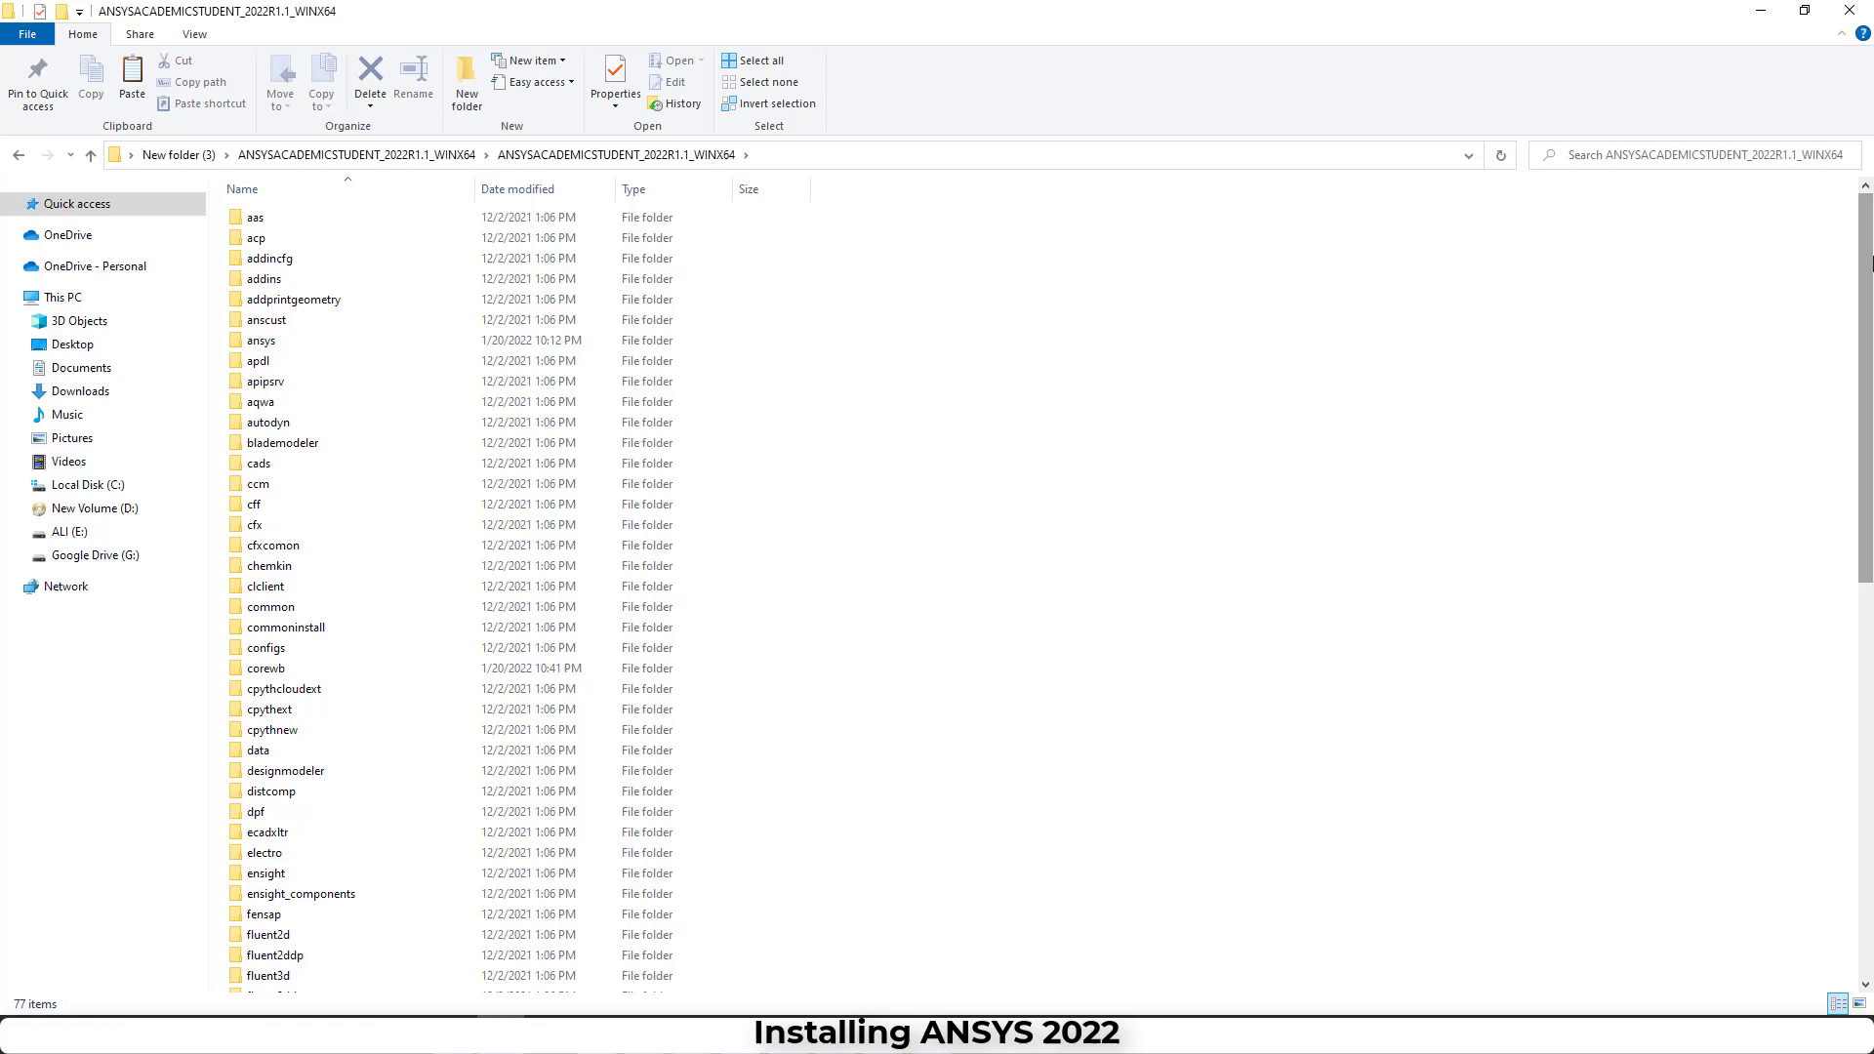
pyautogui.scroll(-13, 1866, 279)
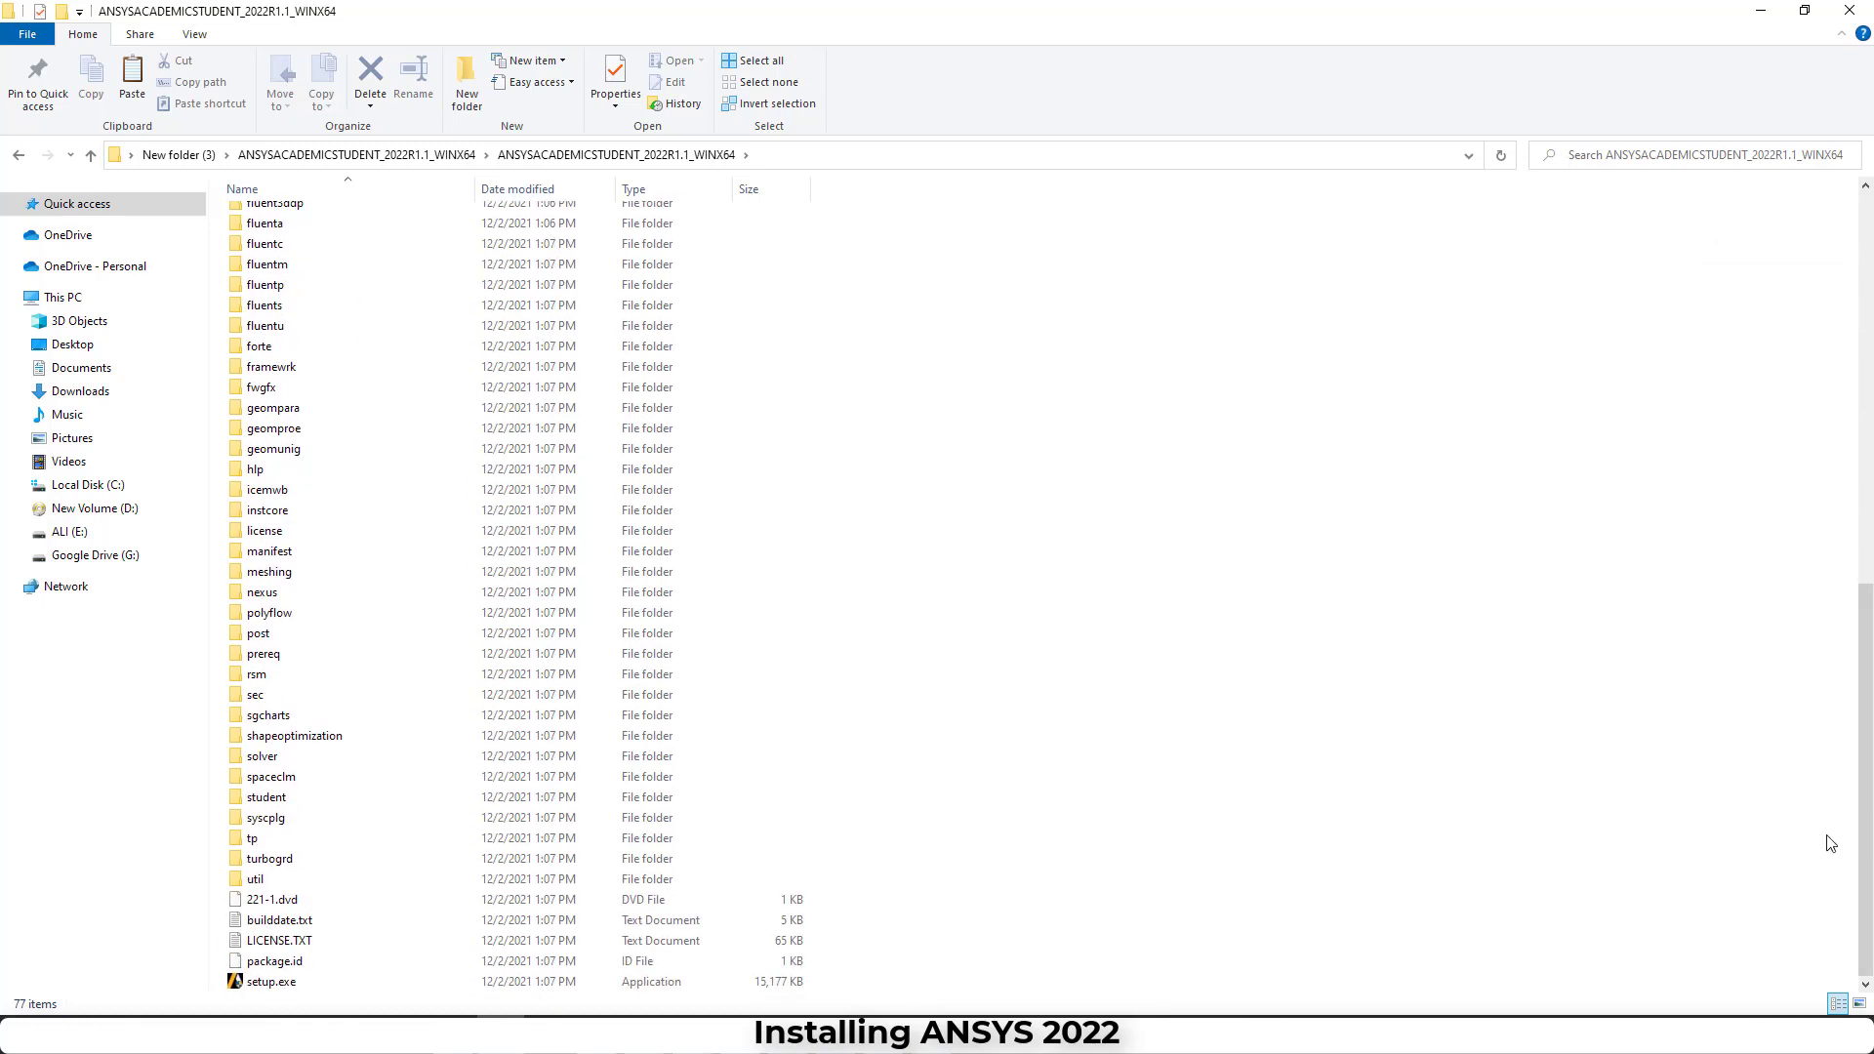
pyautogui.click(297, 983)
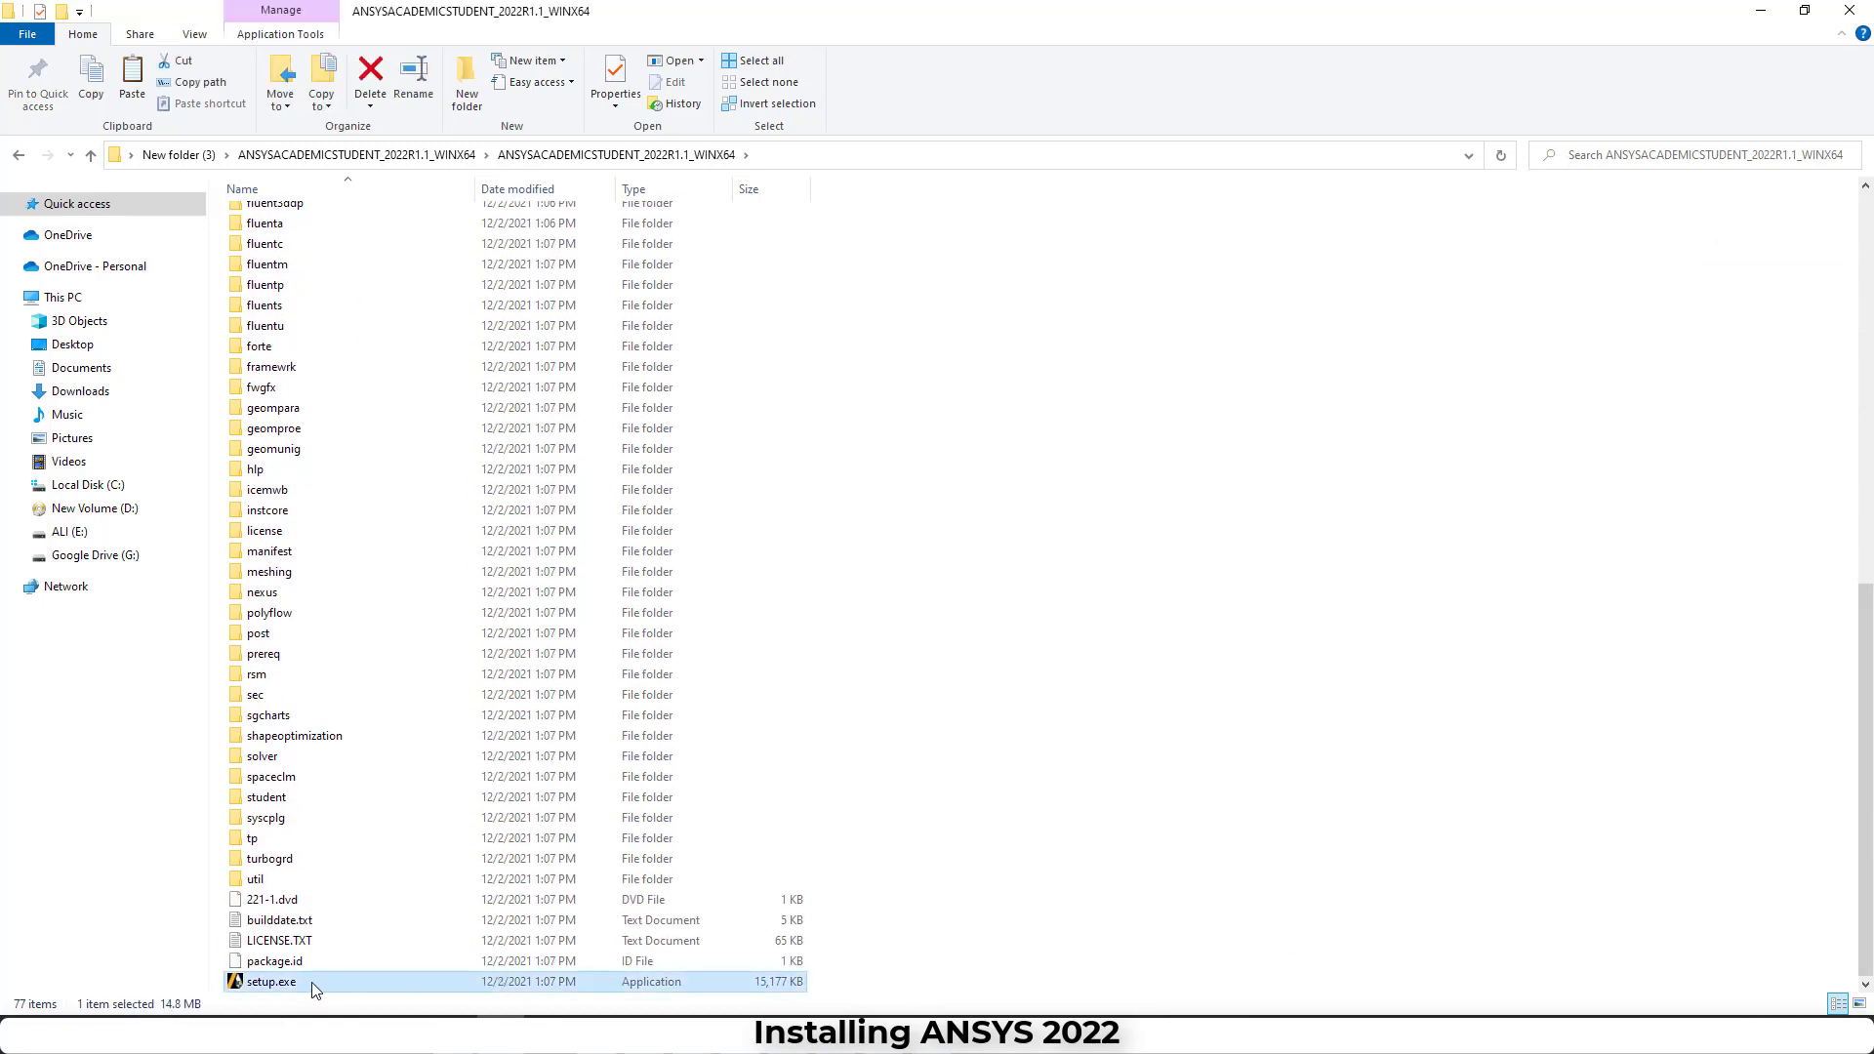
pyautogui.rightClick(324, 983)
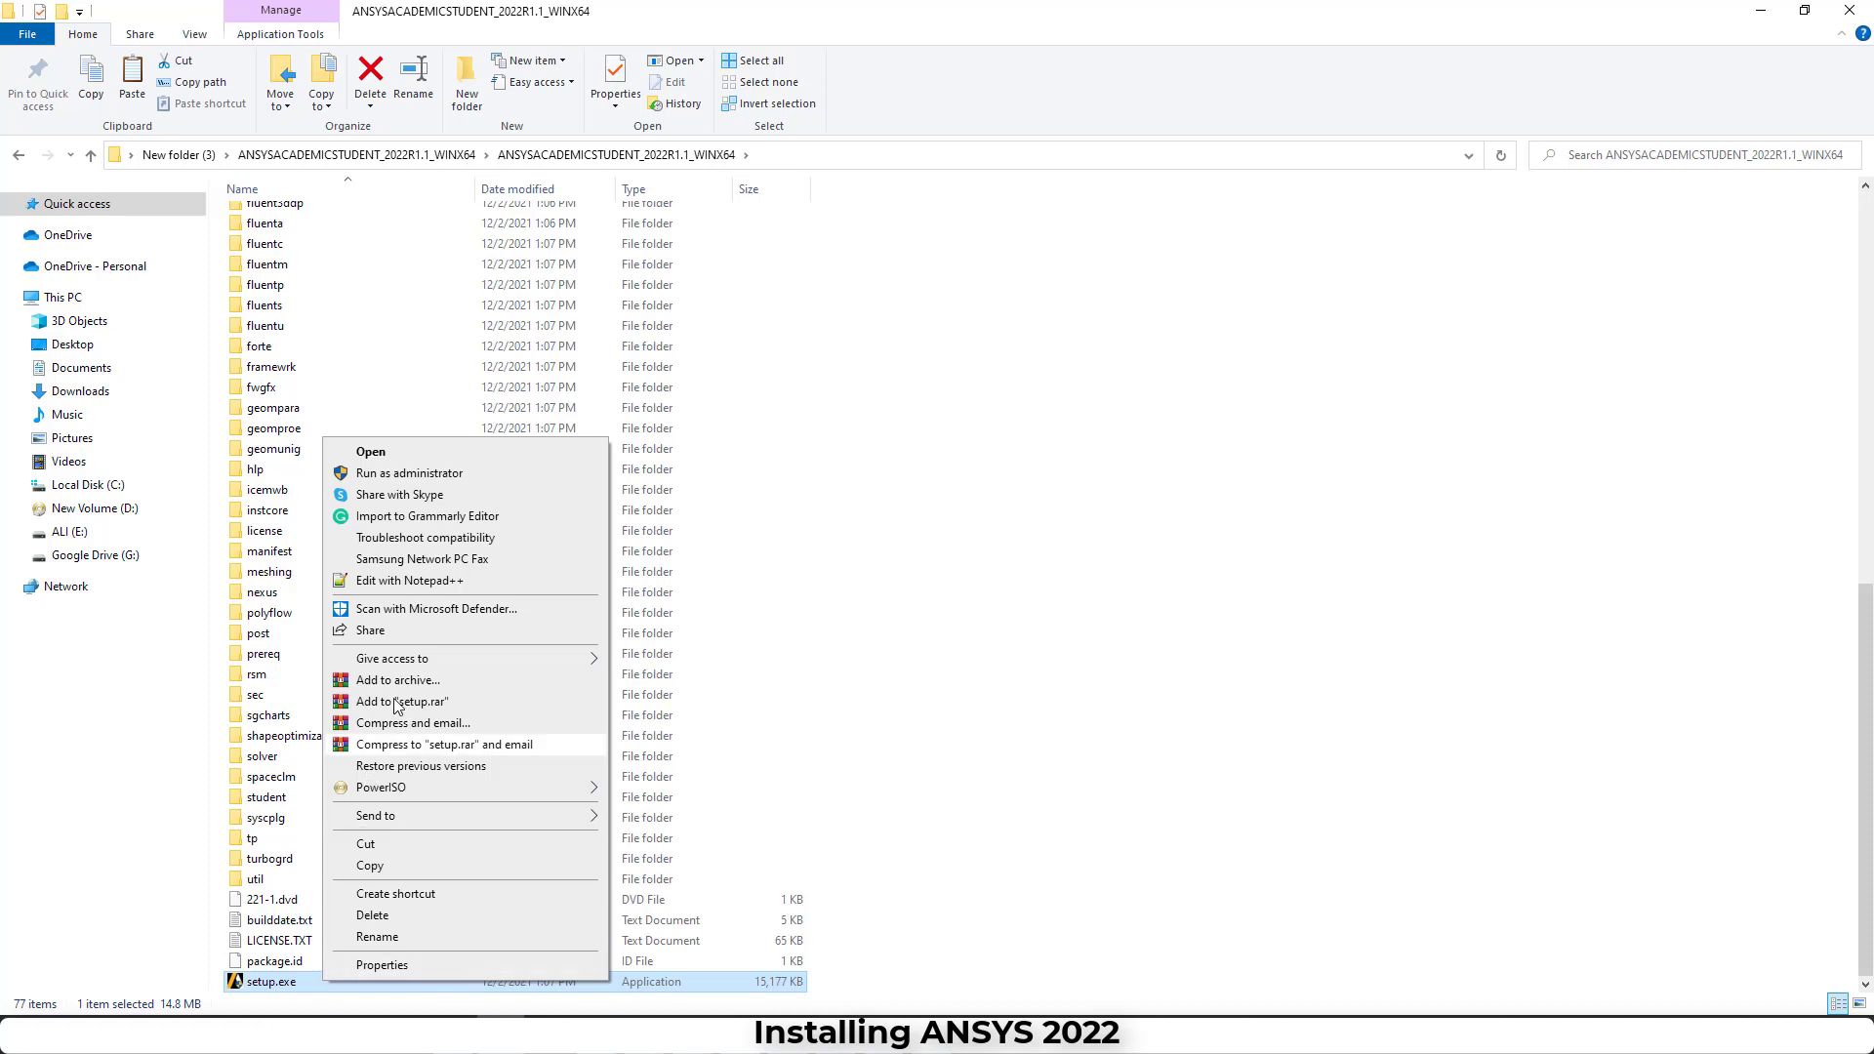
# - Run setup.exe as administrator and accept the license agreement
pyautogui.click(471, 482)
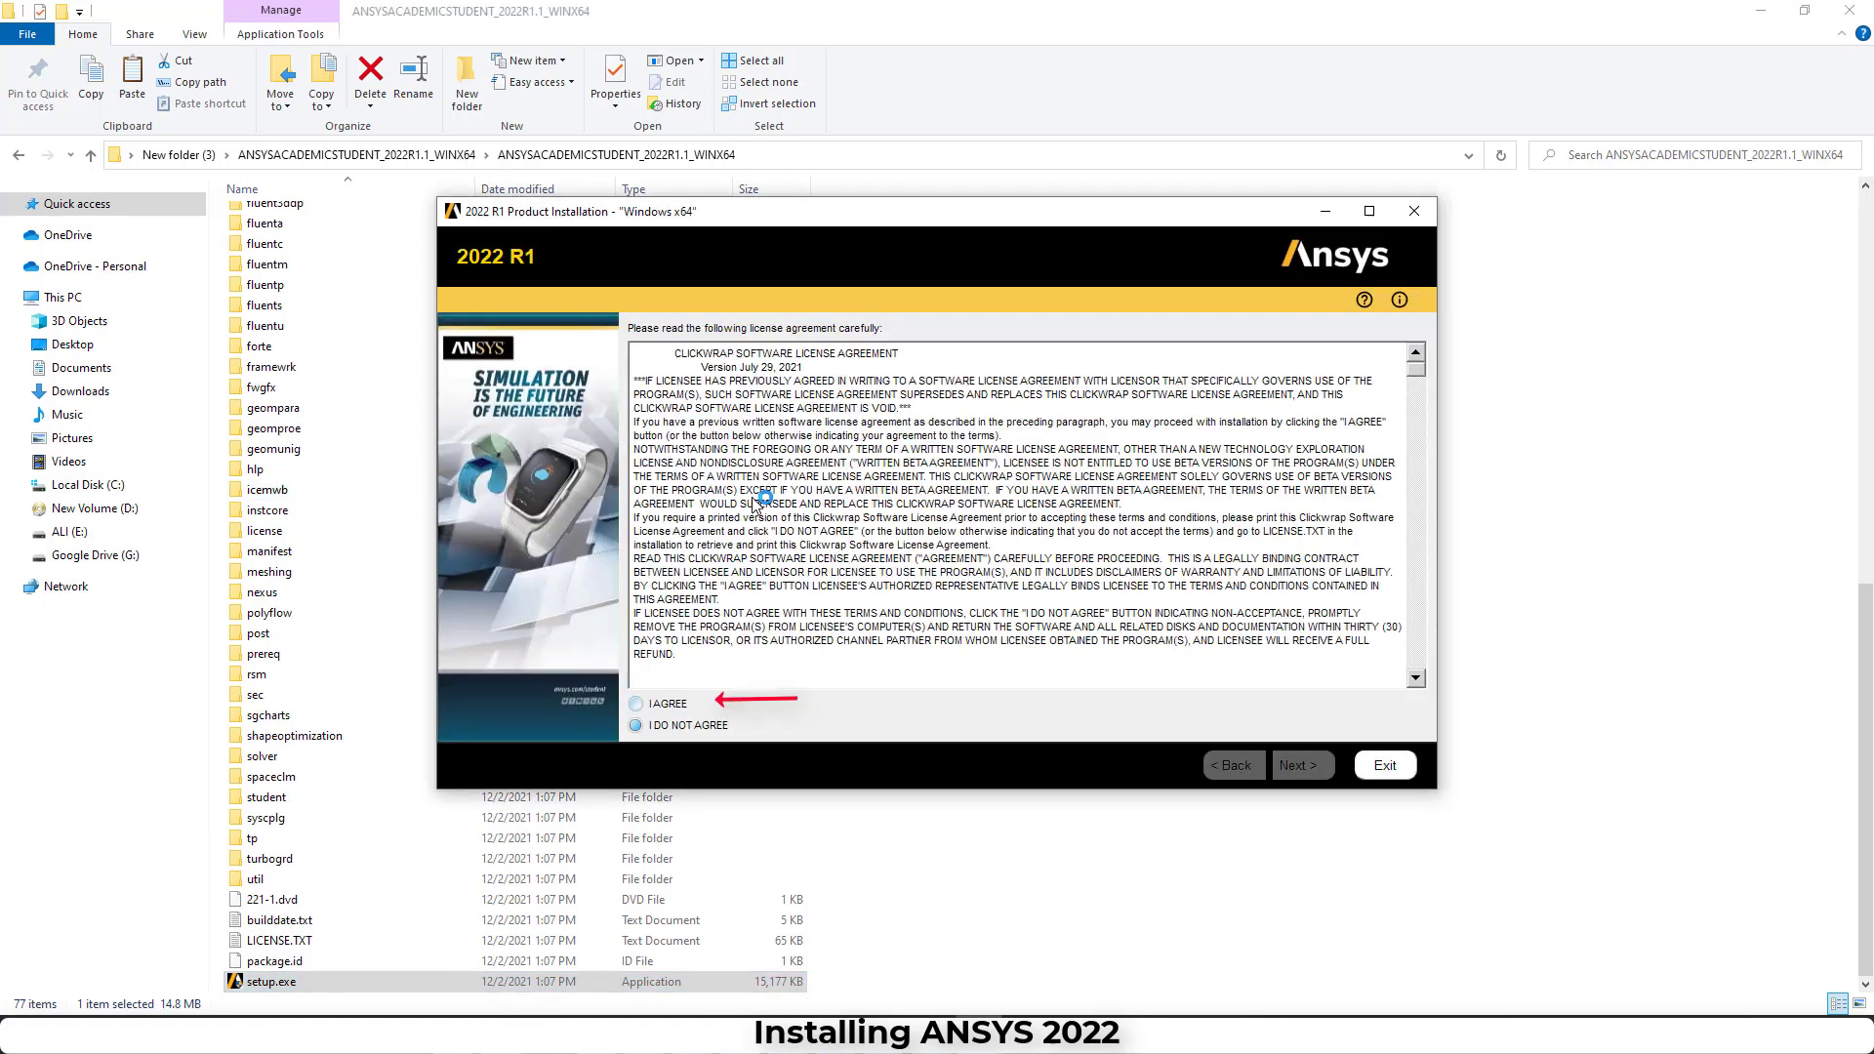
pyautogui.press('Up')
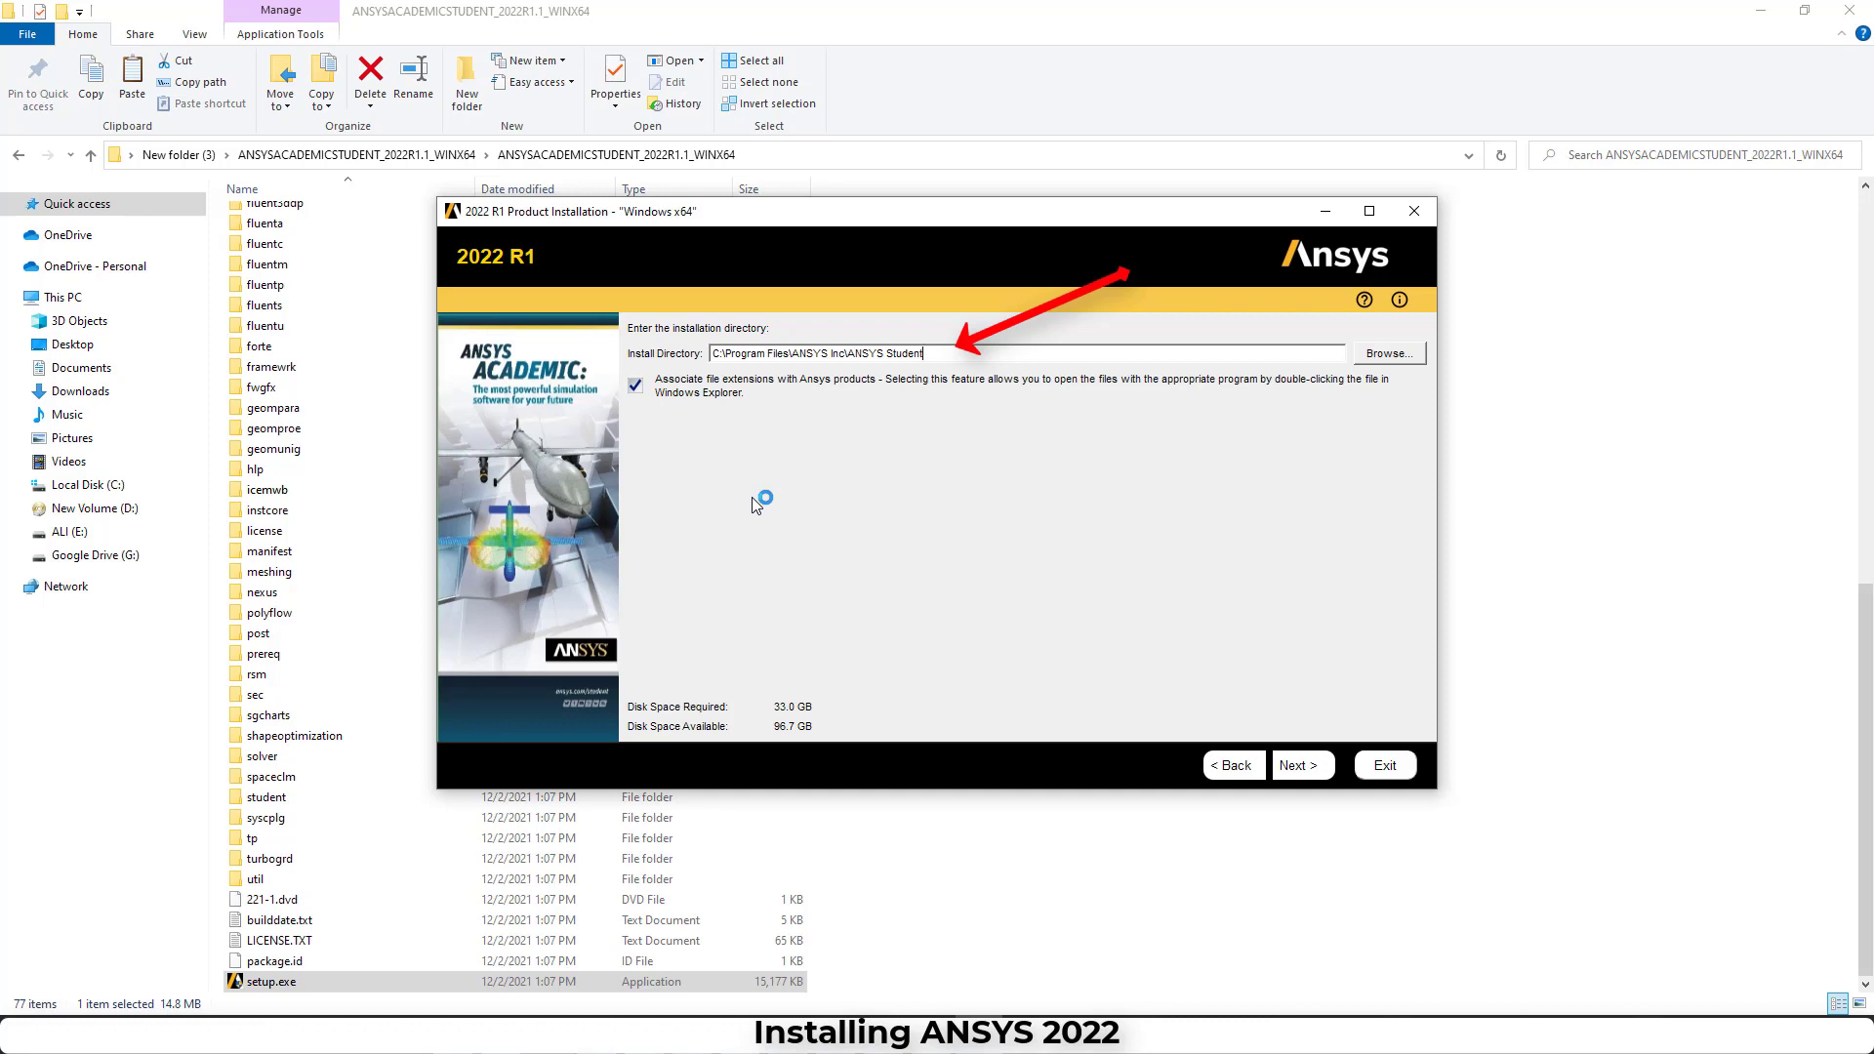
pyautogui.hotkey('ctrl', 'shift', 'Left')
pyautogui.hotkey('ctrl', 'shift', 'Left')
pyautogui.hotkey('ctrl', 'shift', 'Left')
pyautogui.hotkey('ctrl', 'shift', 'Left')
pyautogui.hotkey('ctrl', 'shift', 'Left')
pyautogui.hotkey('ctrl', 'shift', 'Left')
pyautogui.hotkey('ctrl', 'shift', 'Left')
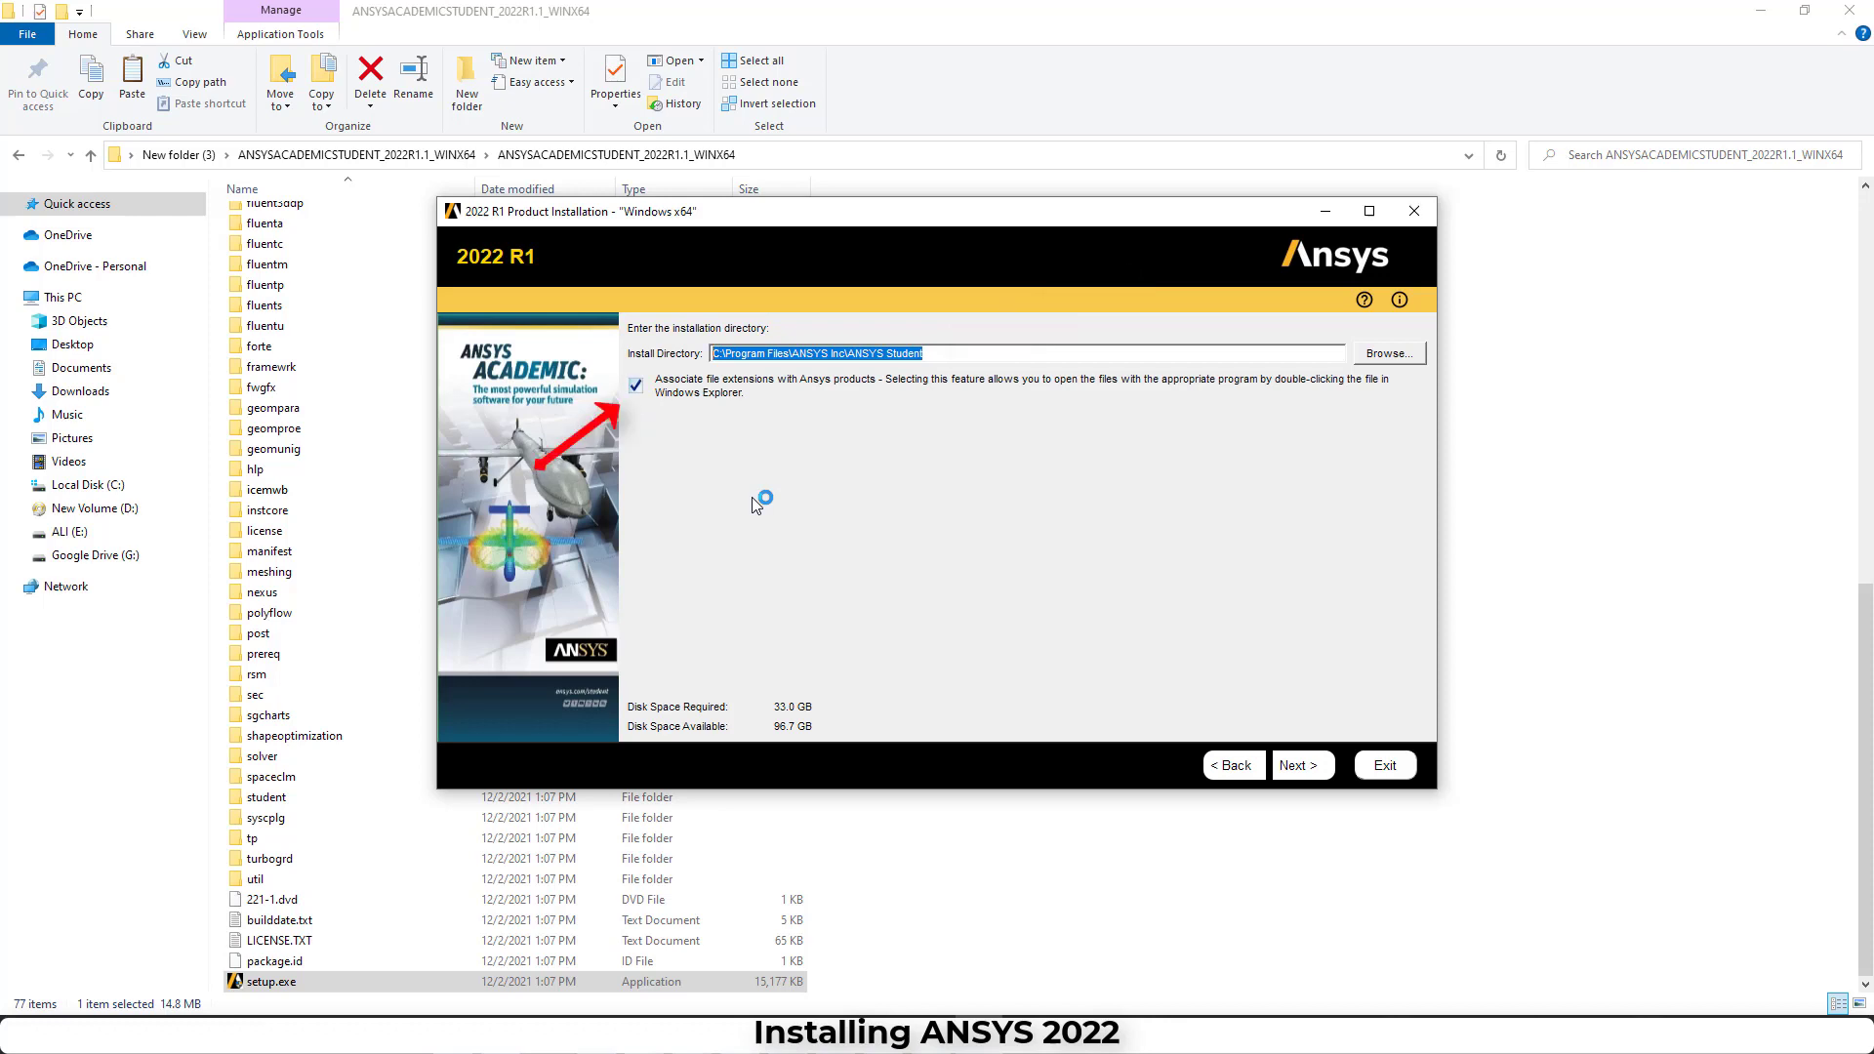
# - Install to C:\Program Files\ANSYS Inc\ANSYS Student without file associations, then exit the finished installer
pyautogui.press('Tab')
pyautogui.press('space')
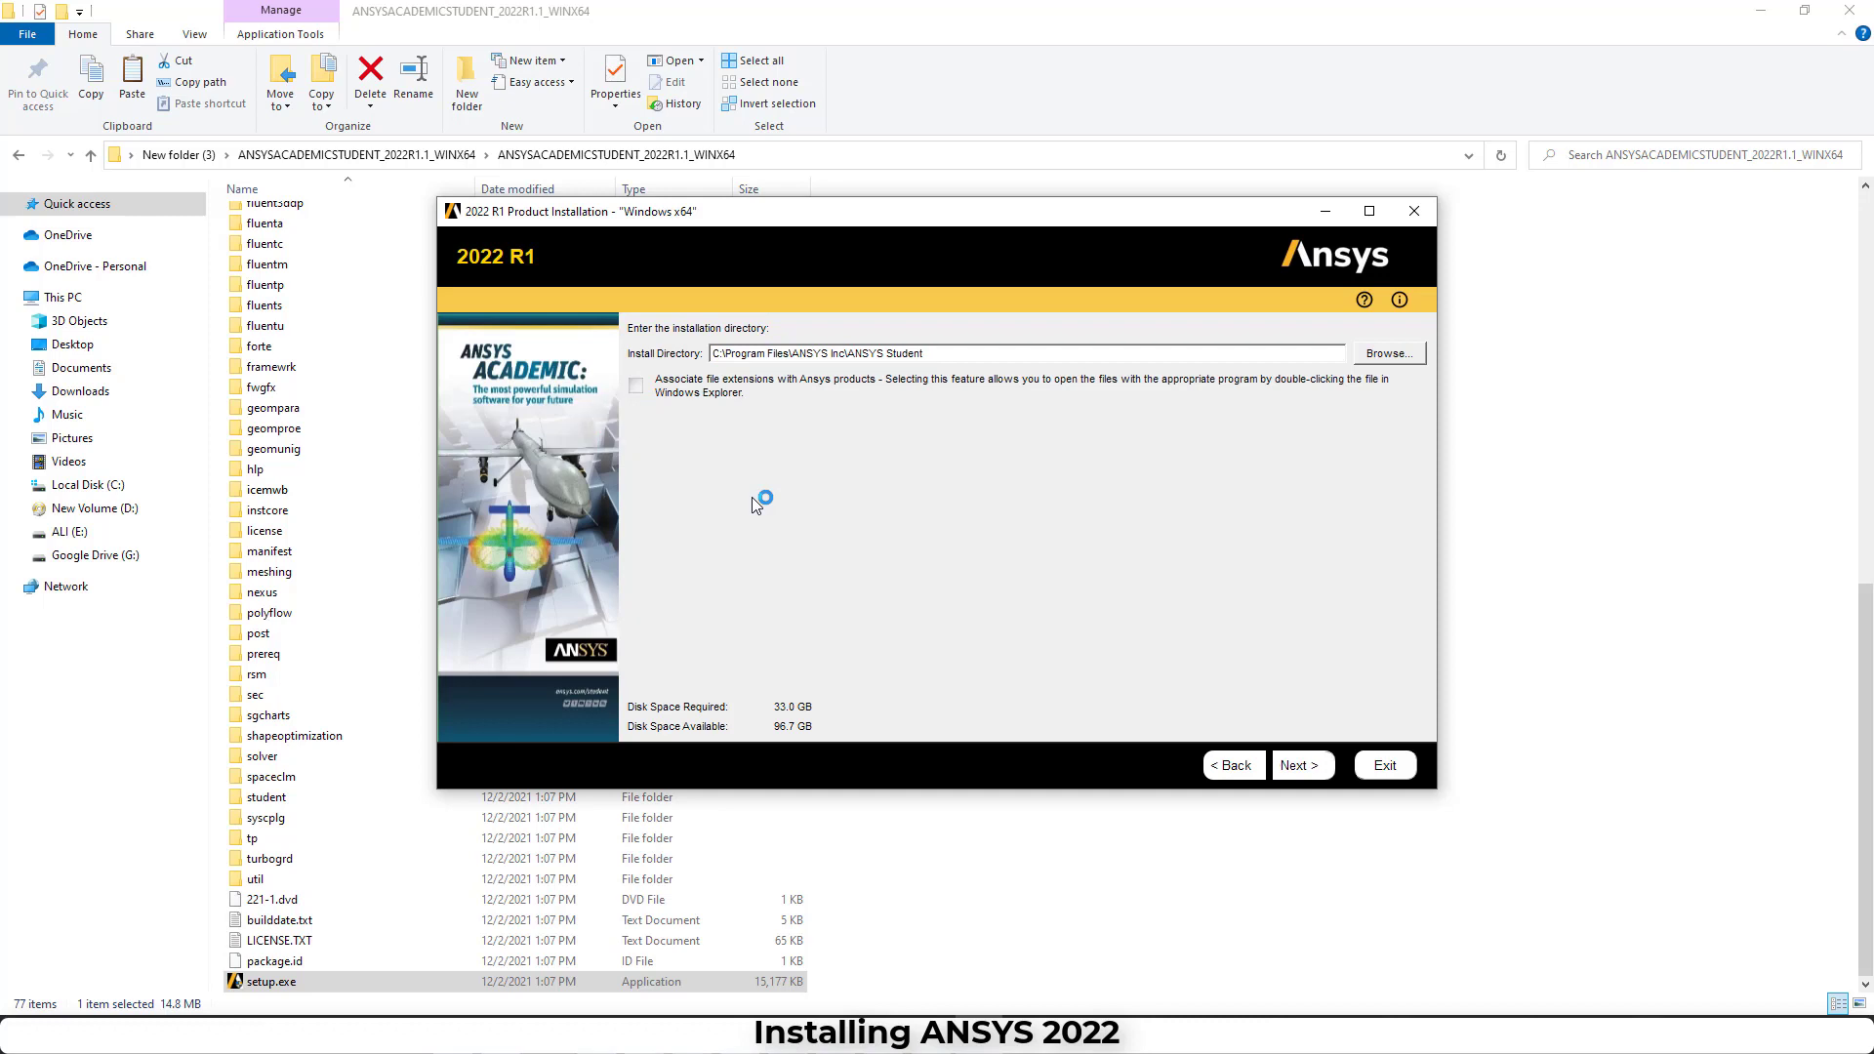
pyautogui.press('Return')
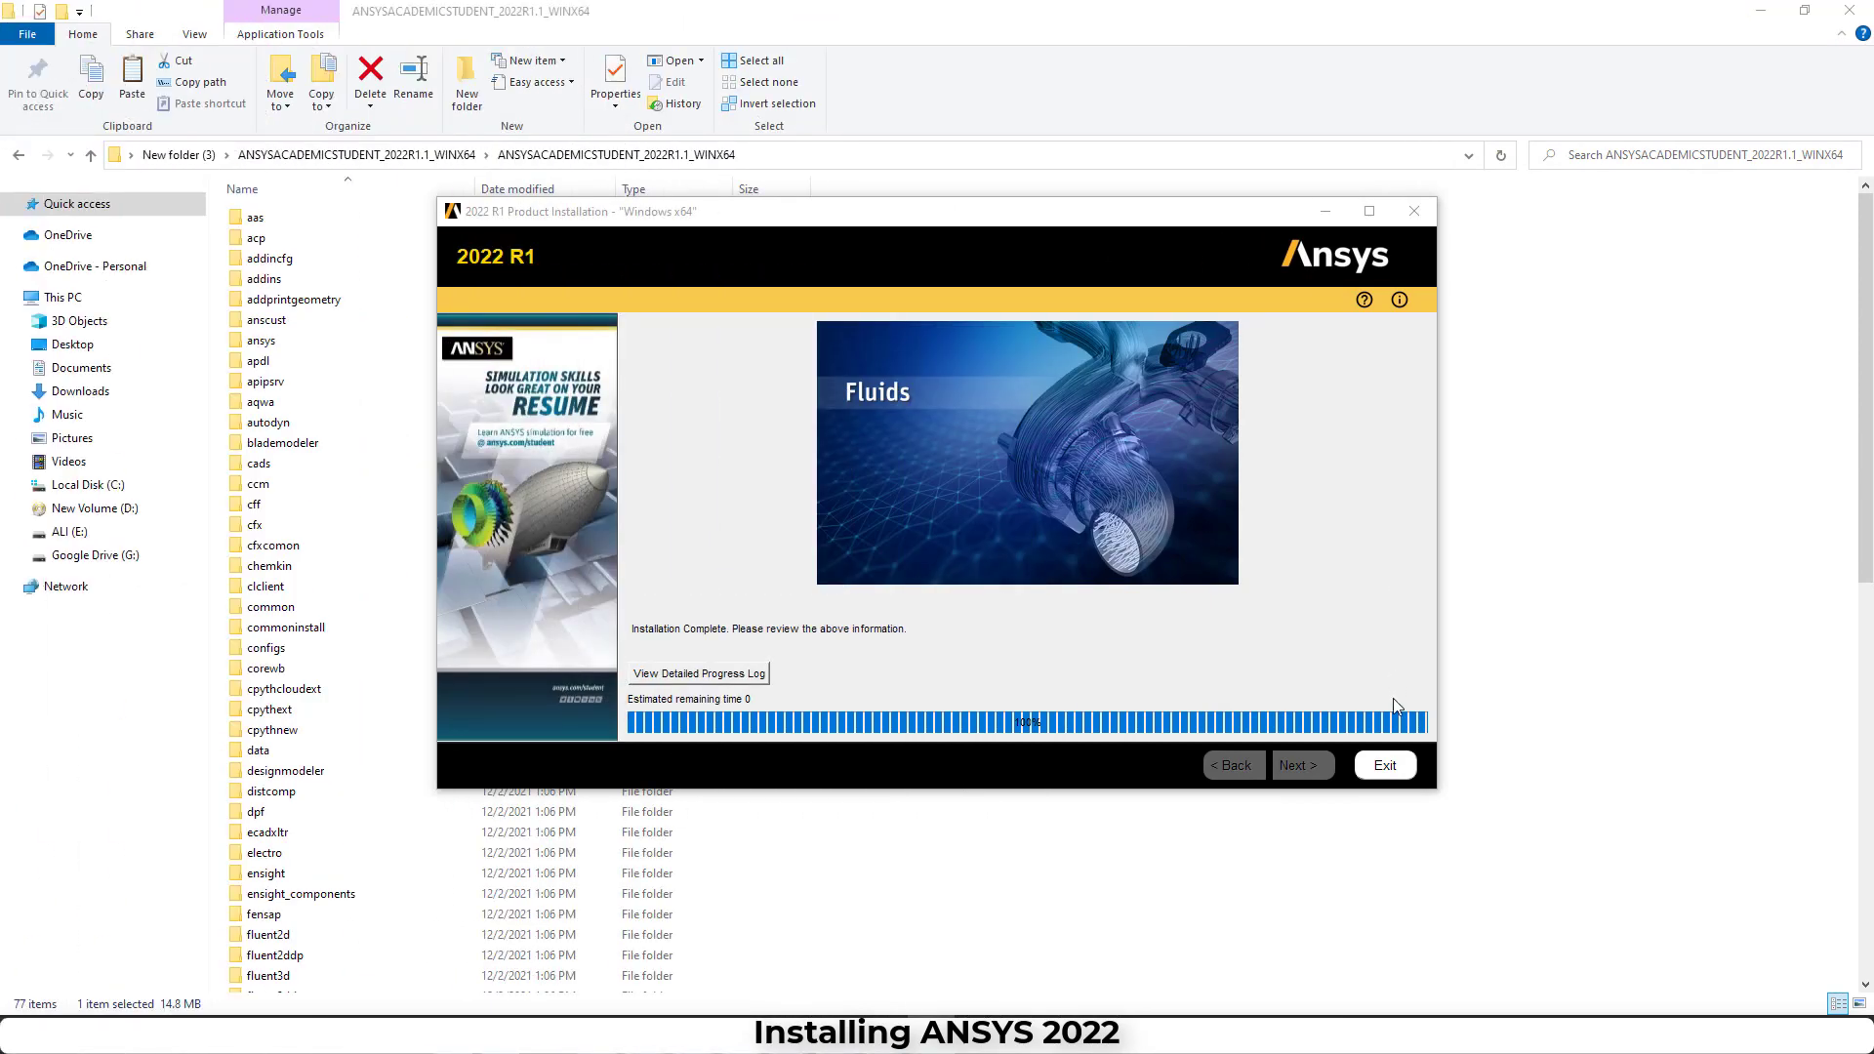
pyautogui.click(1390, 772)
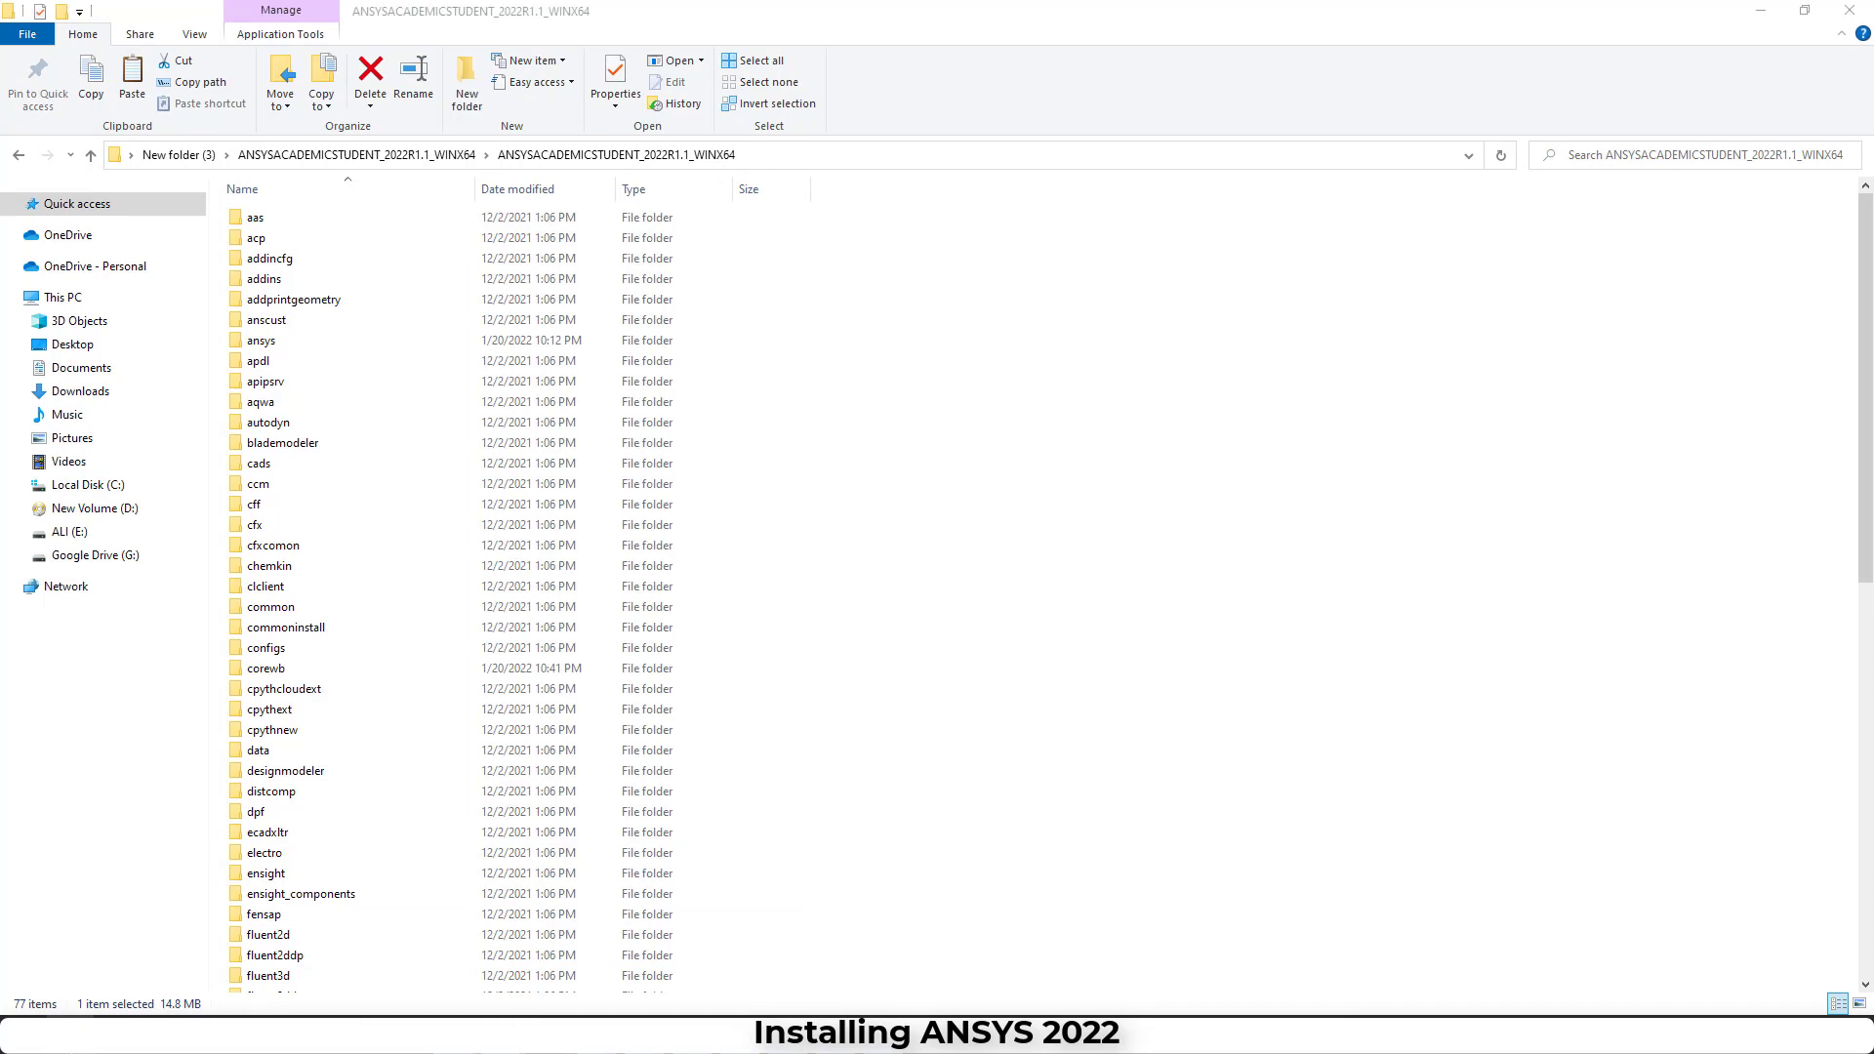
# - Search Windows for 'workbench 2022' and launch the Workbench 2022 R1 best match
pyautogui.click(161, 1035)
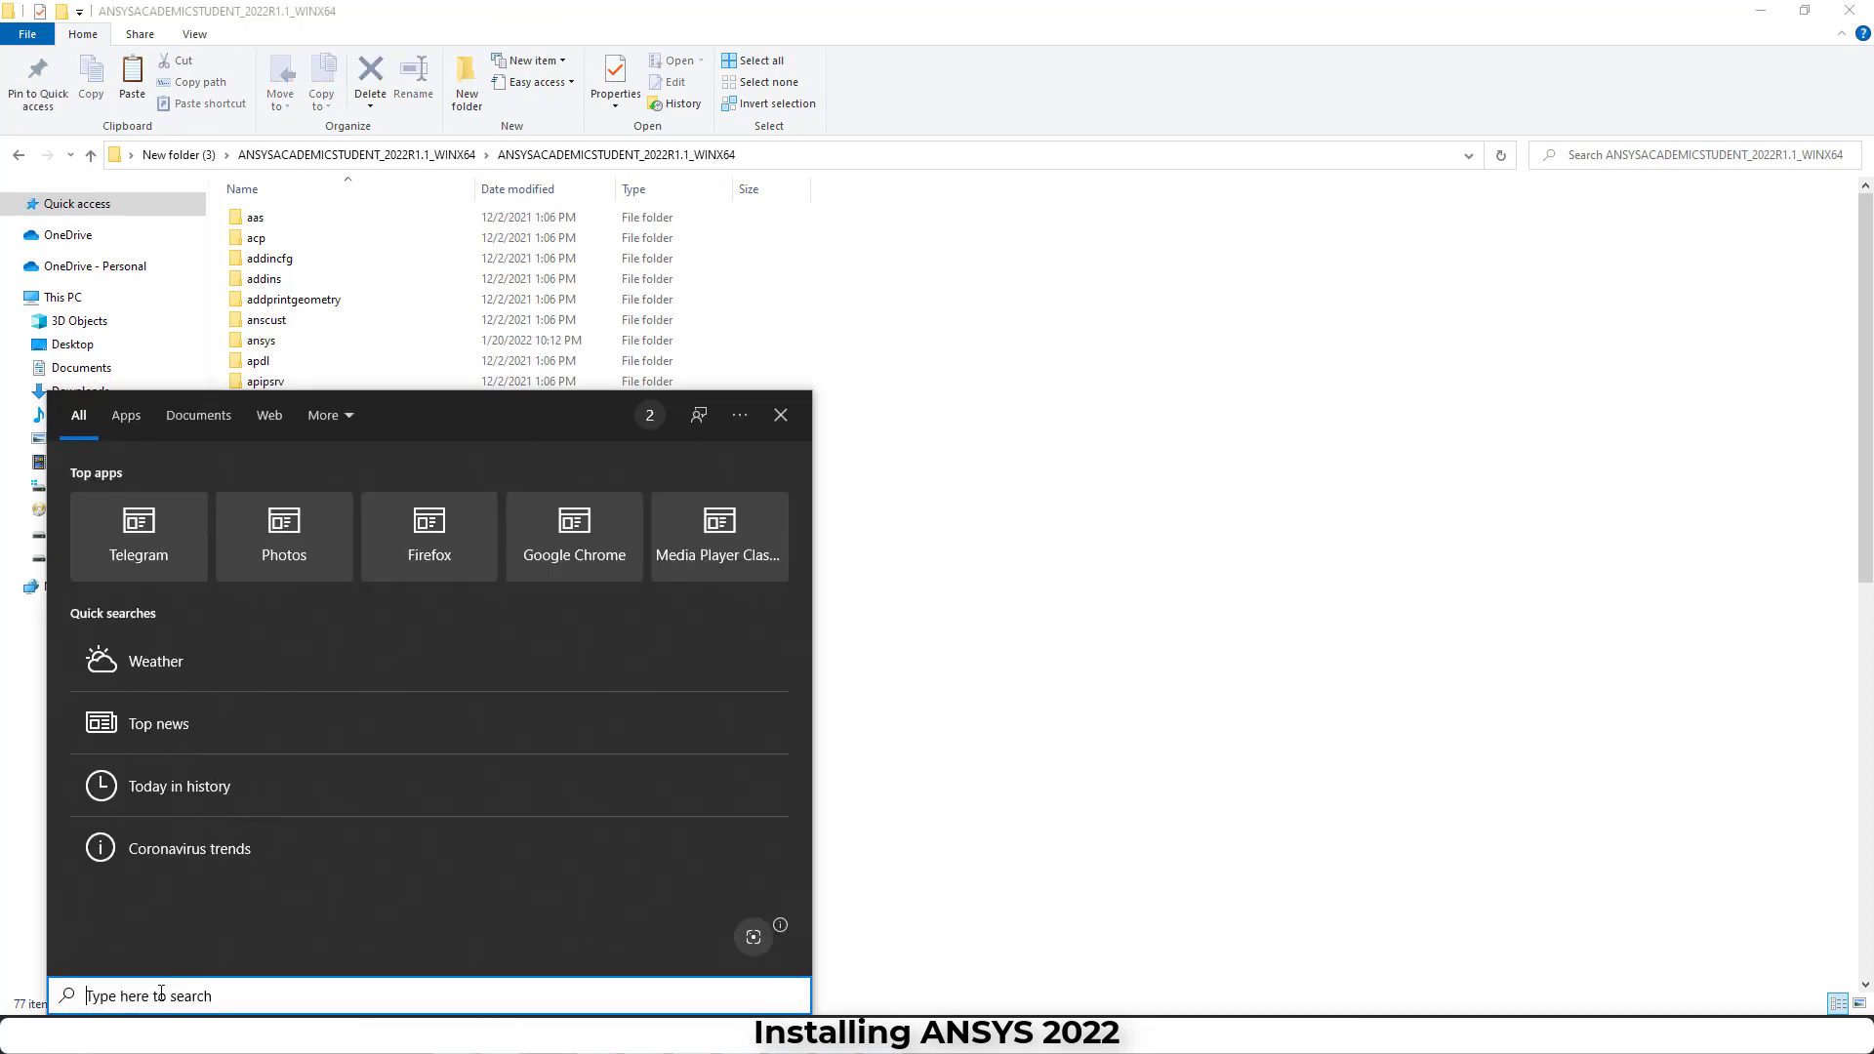
pyautogui.write('work')
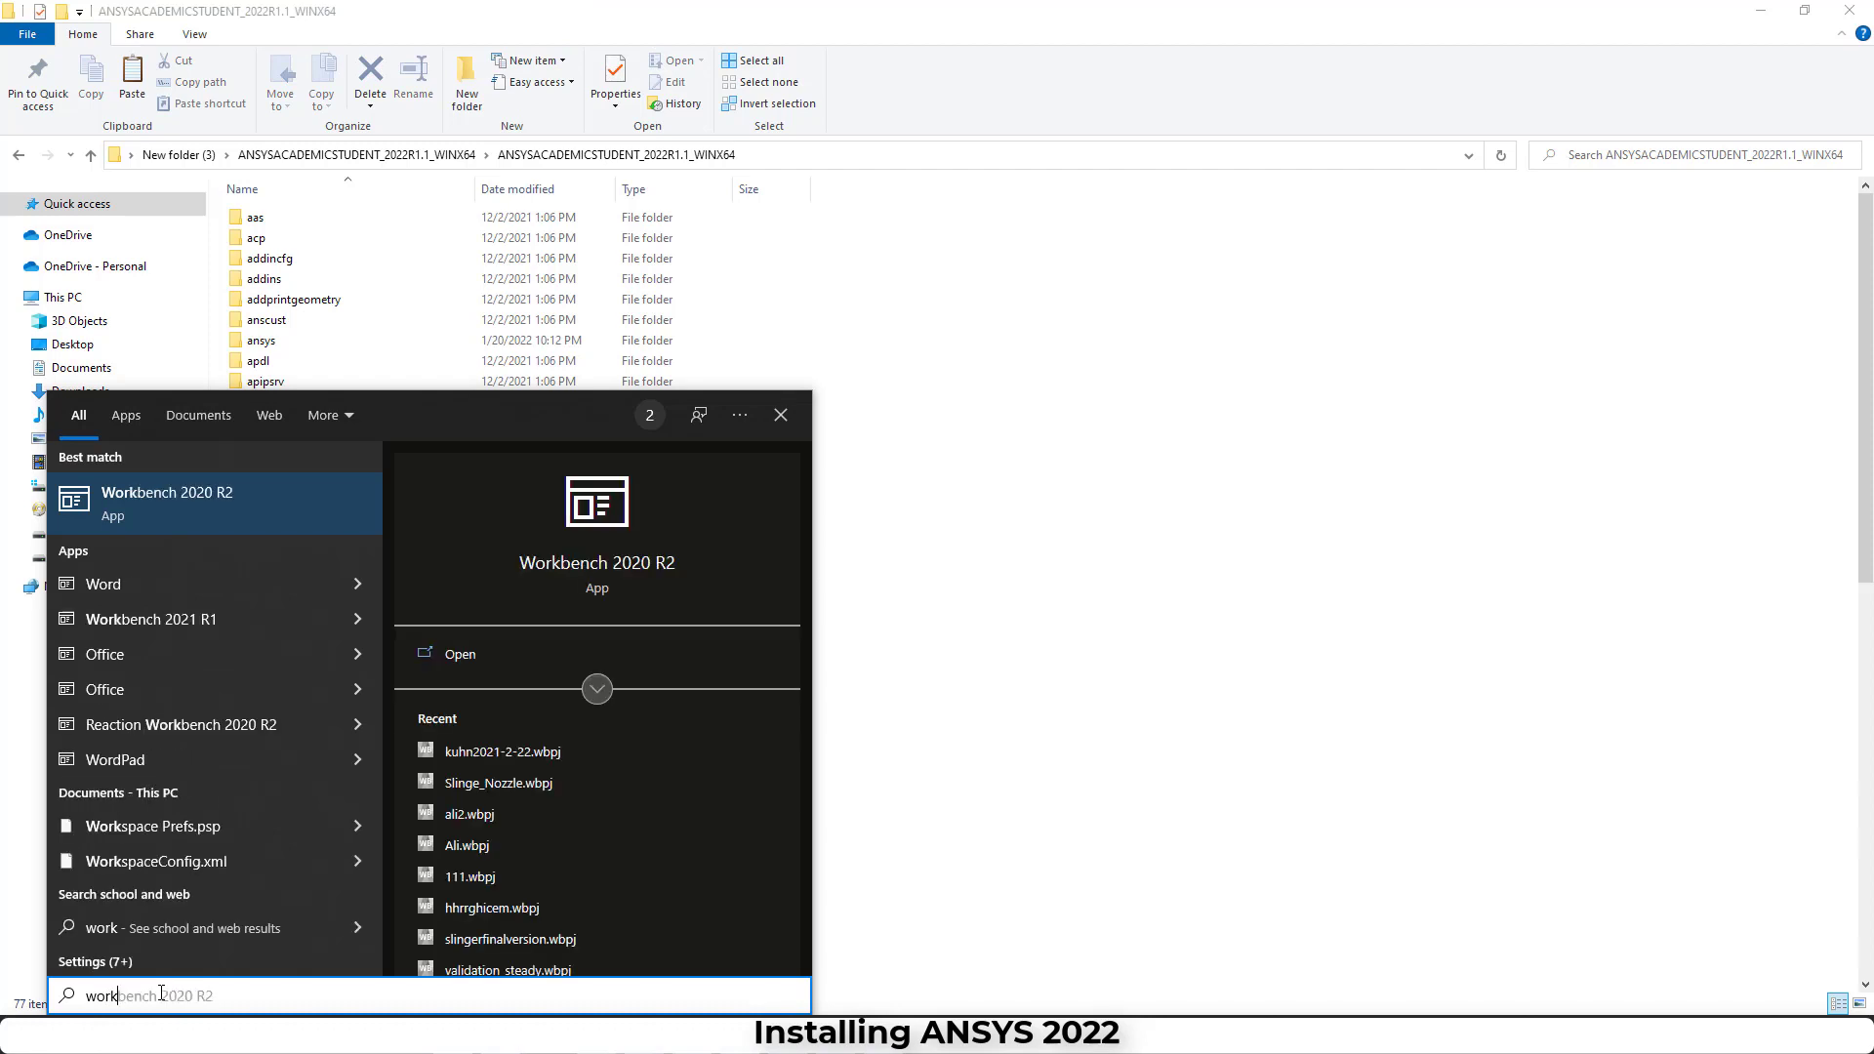
pyautogui.write('bencj')
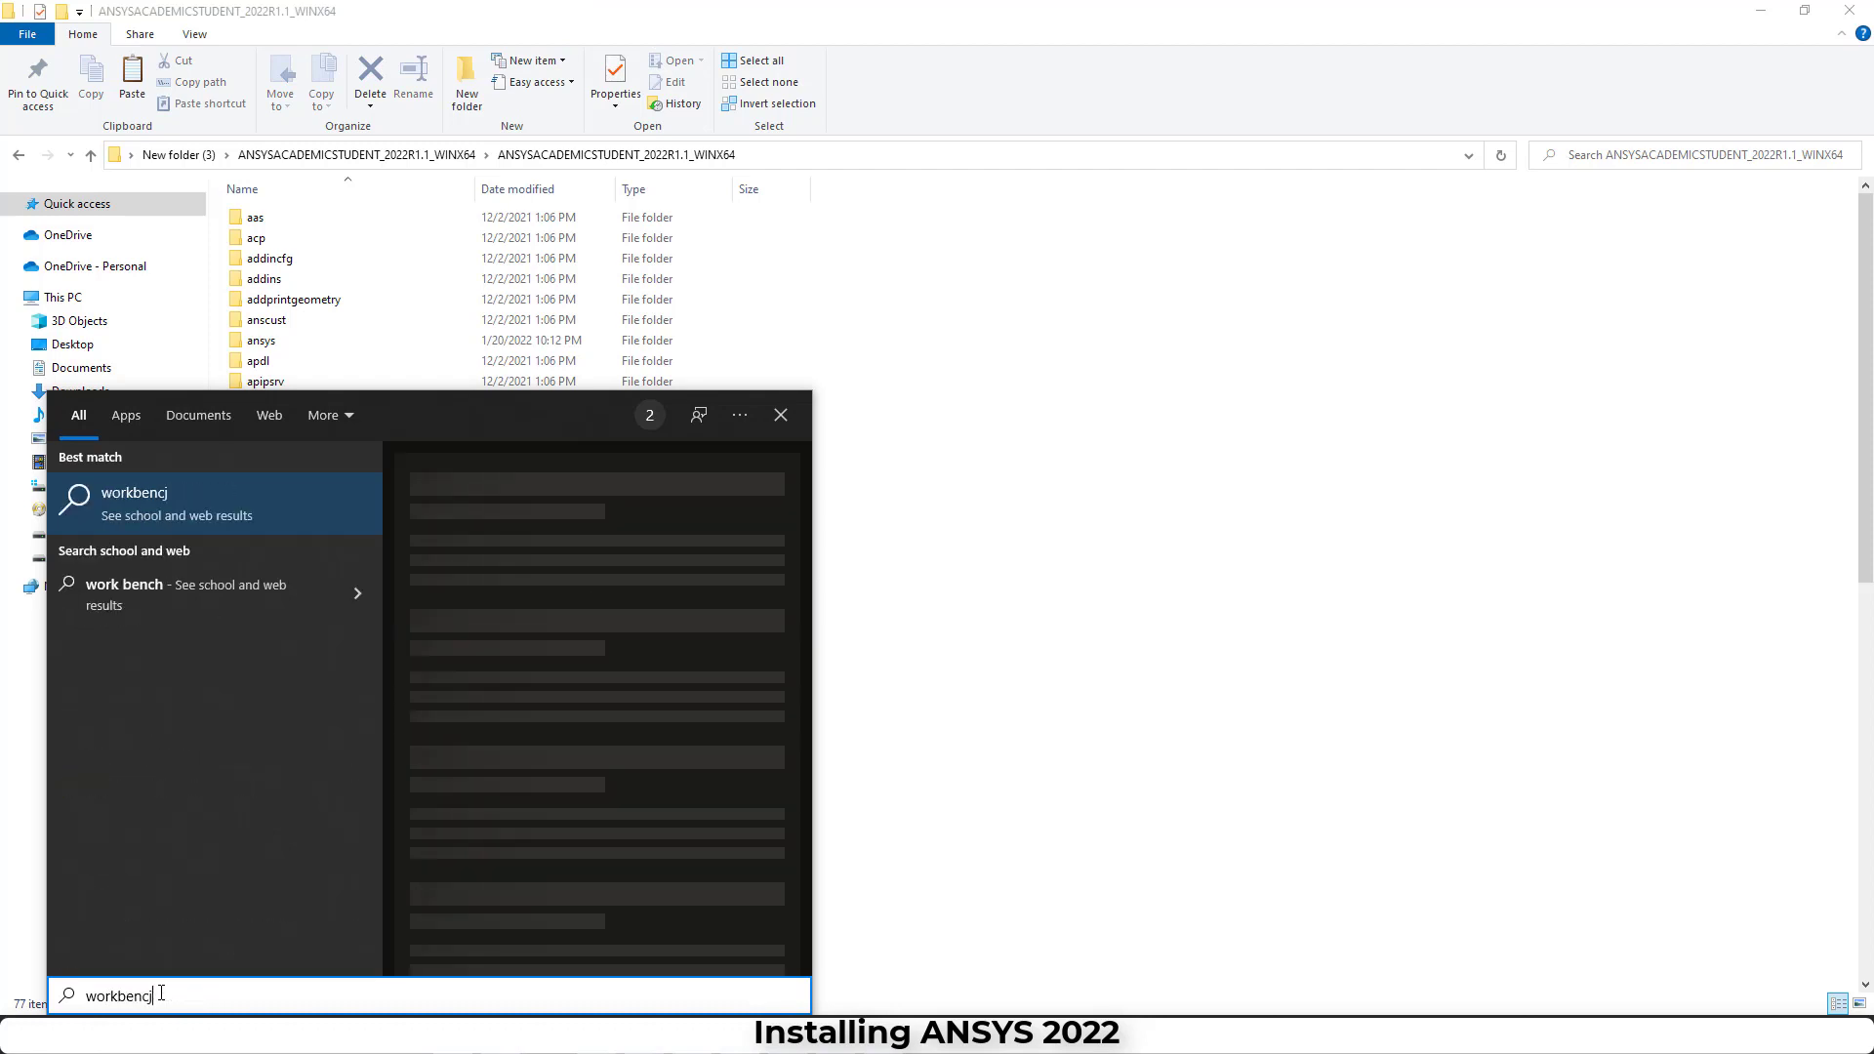
pyautogui.press('BackSpace')
pyautogui.write('h')
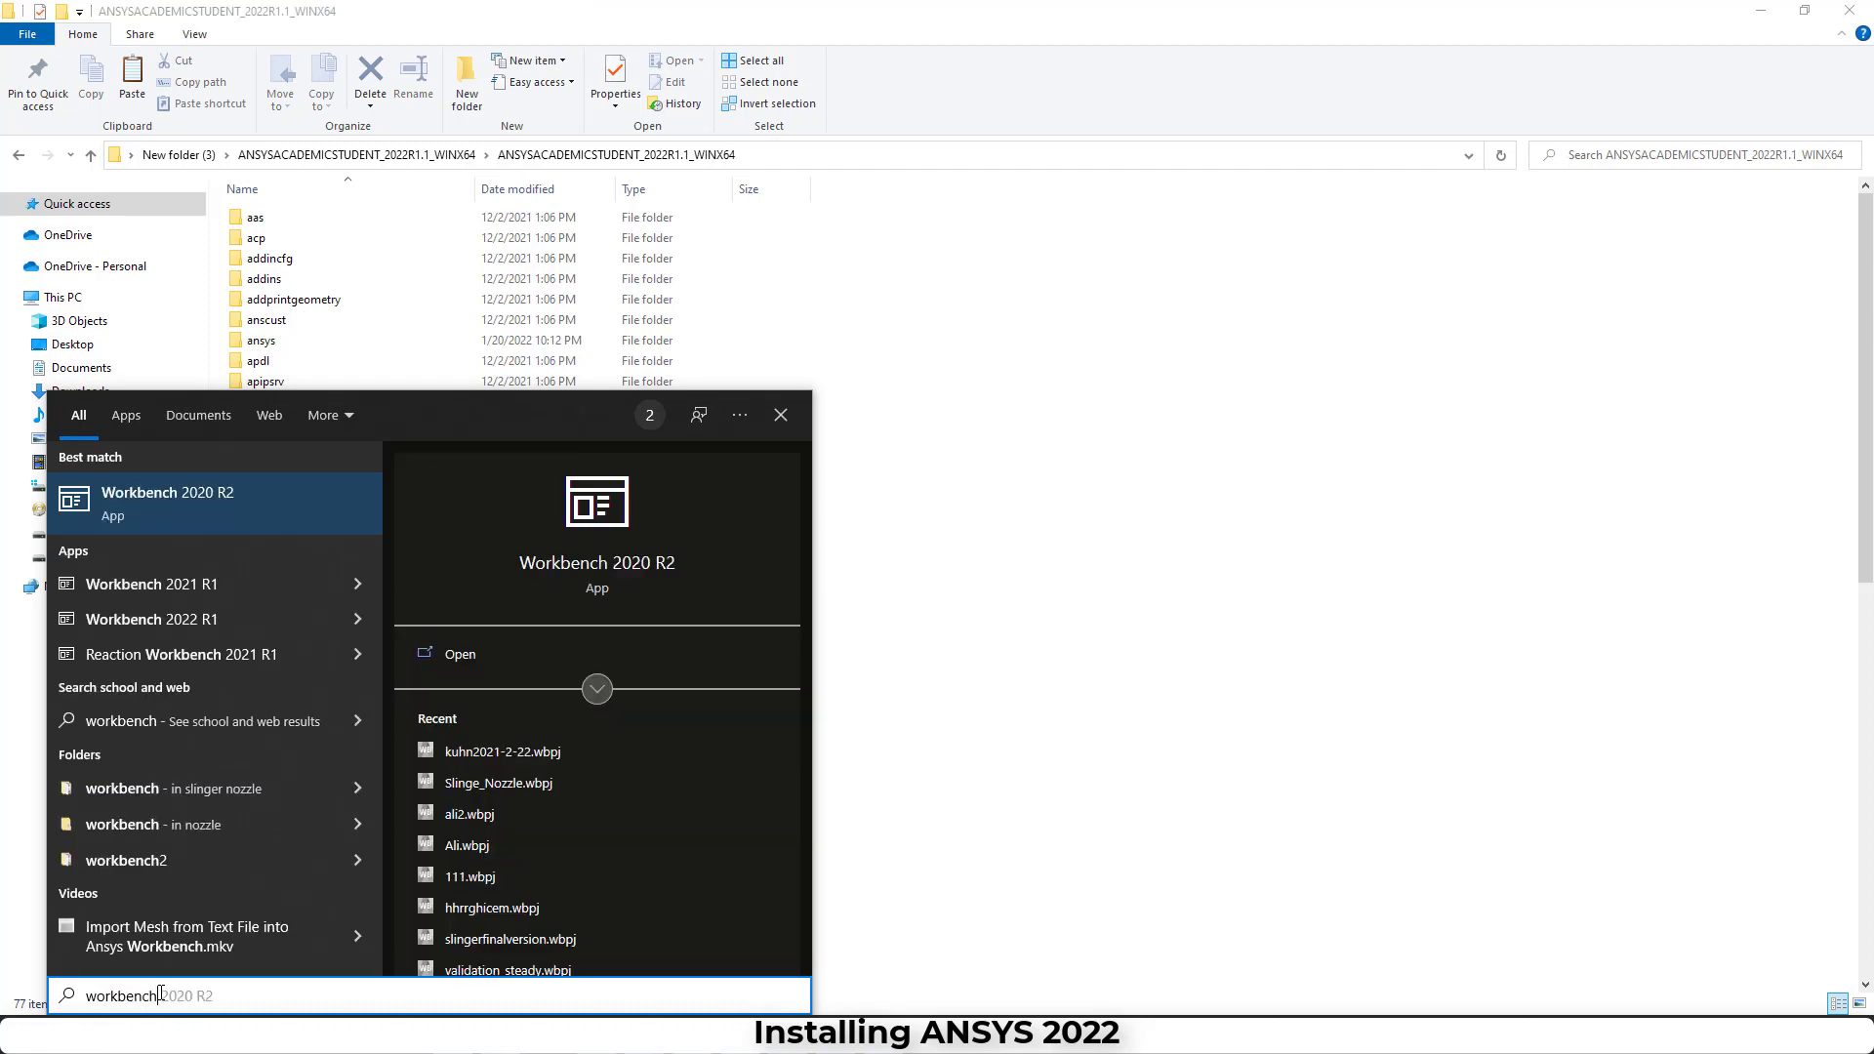
pyautogui.write(' 2022')
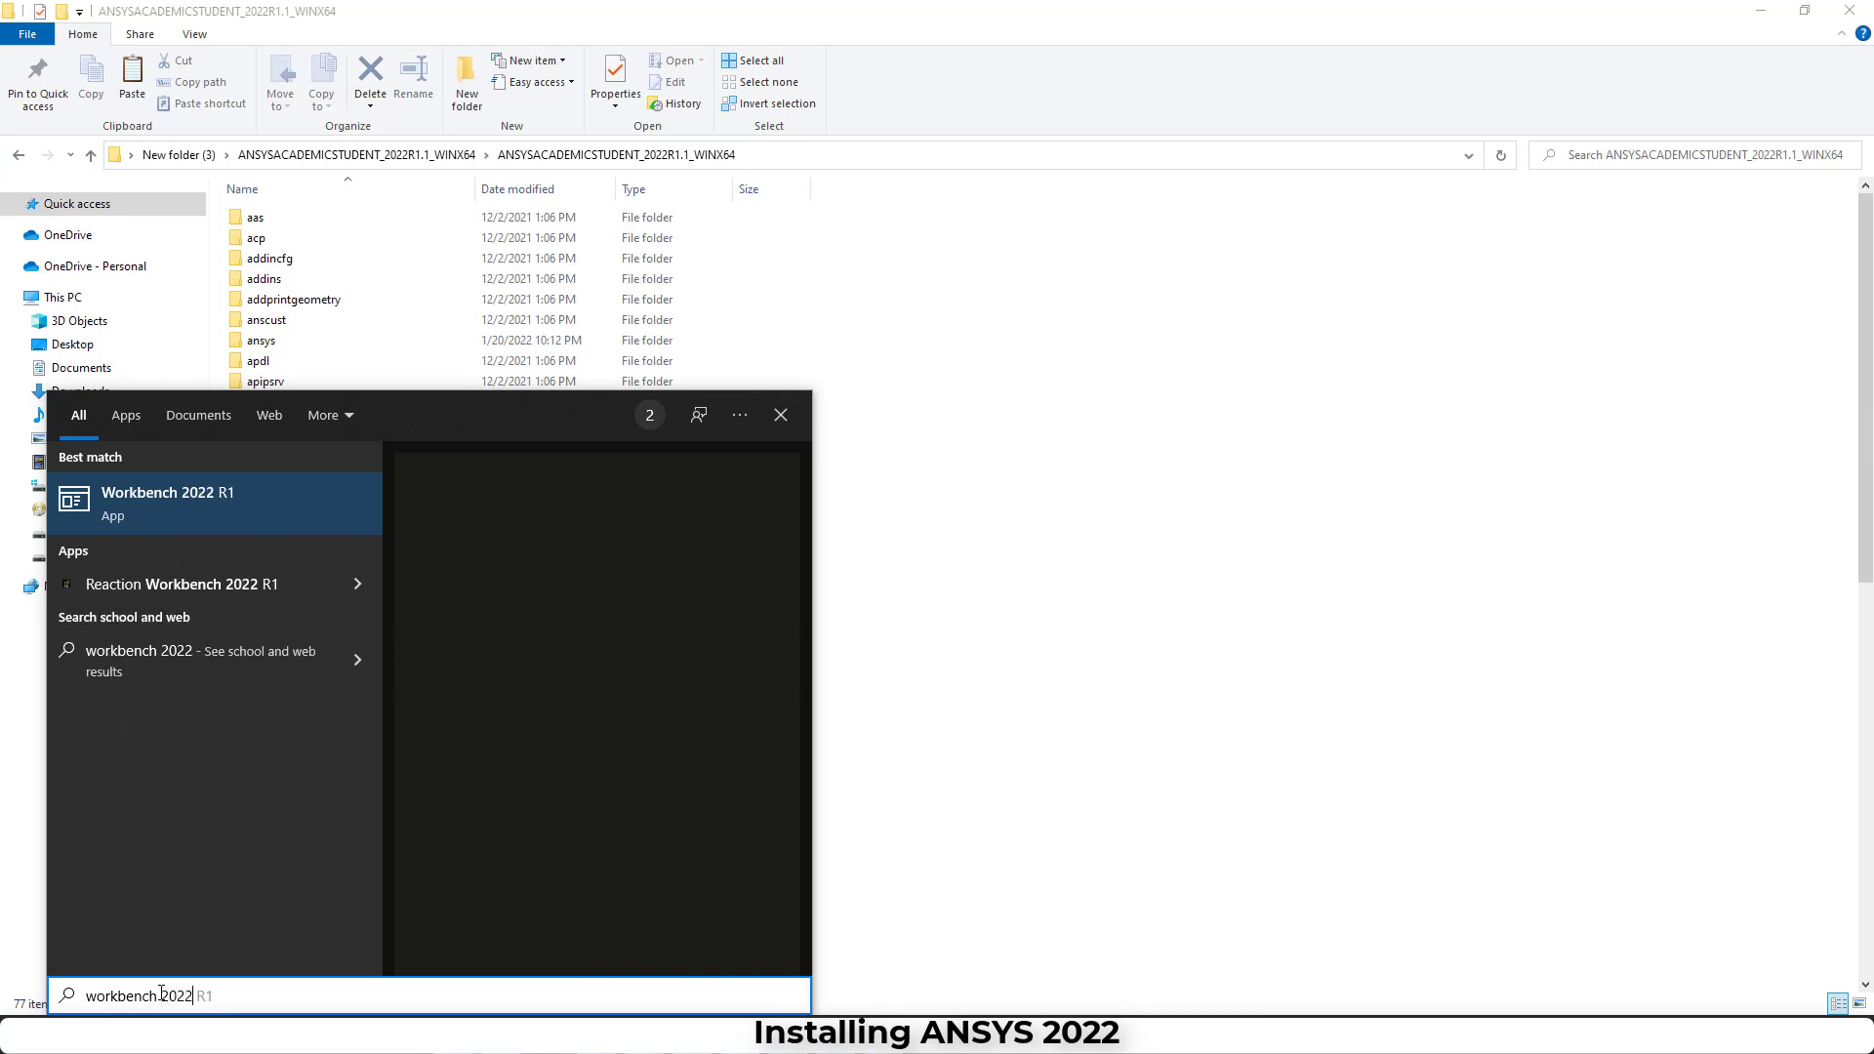
pyautogui.click(301, 500)
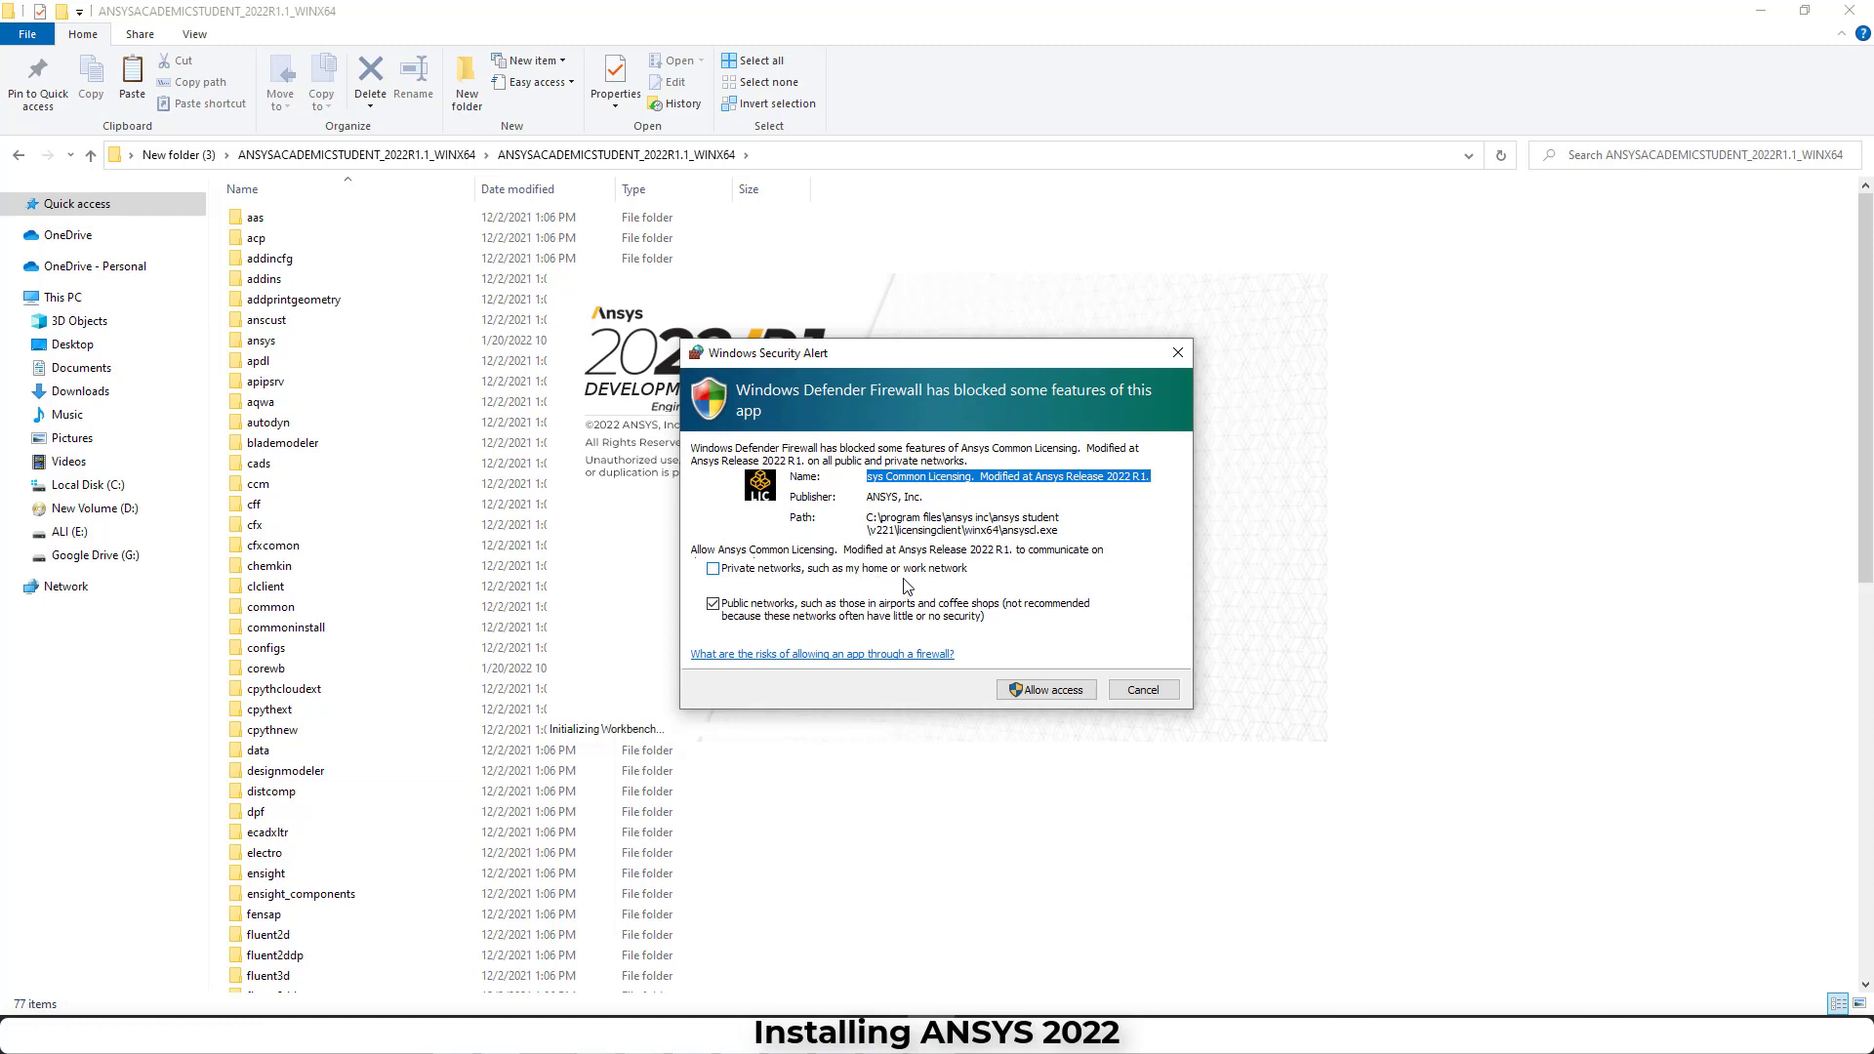
# - Allow Ansys Common Licensing and Ansys Workbench through Windows Defender Firewall
pyautogui.click(1040, 691)
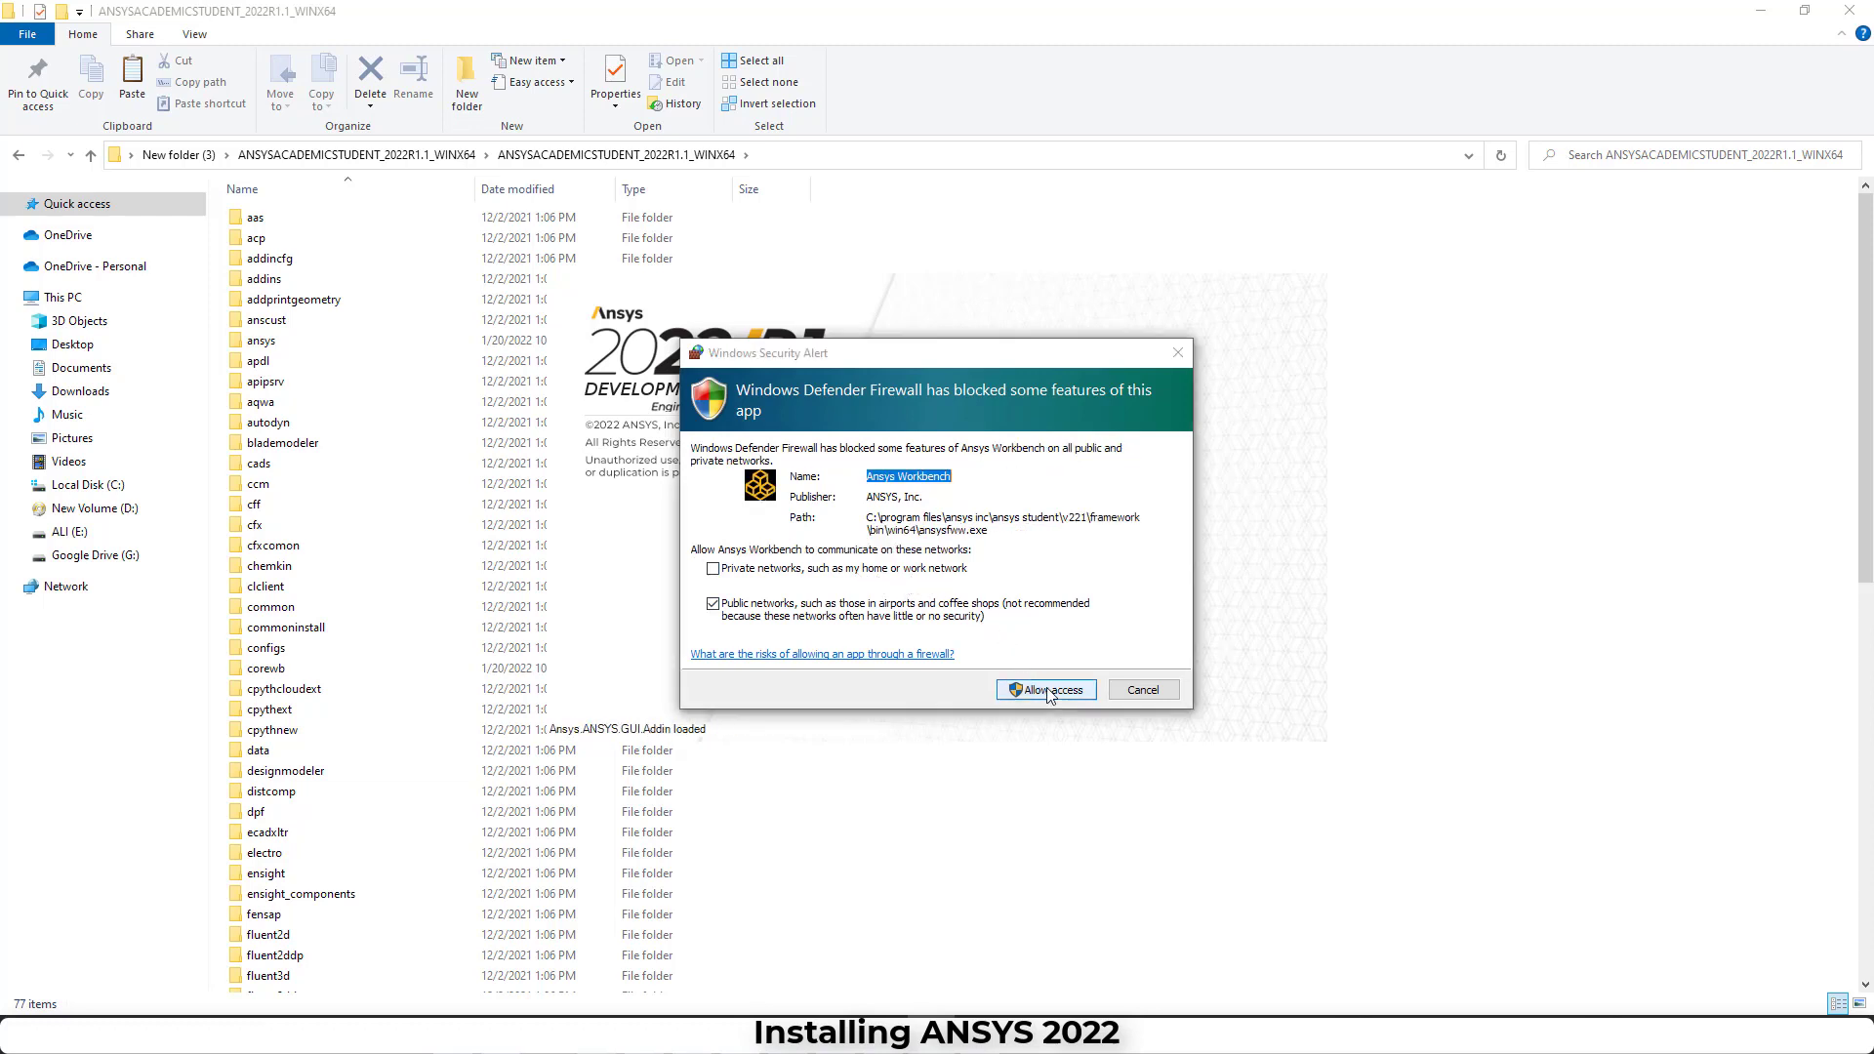
pyautogui.click(1047, 691)
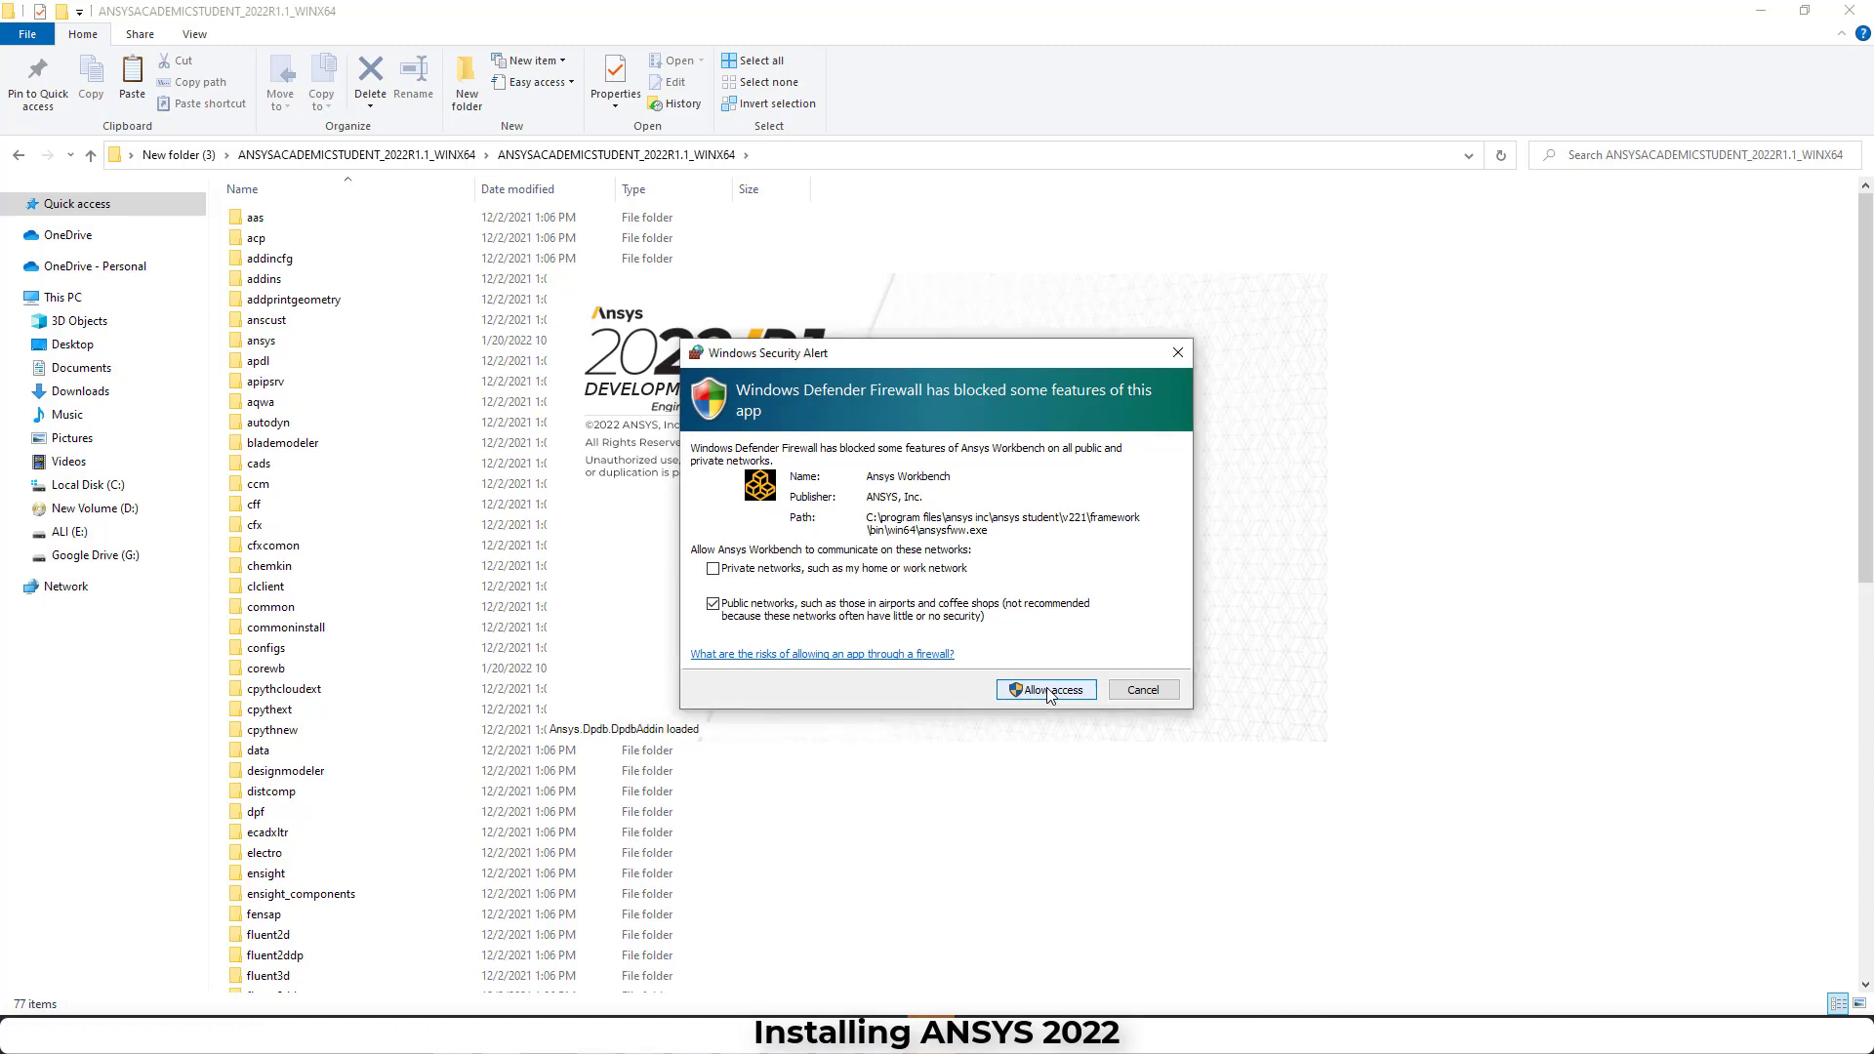
pyautogui.click(1047, 691)
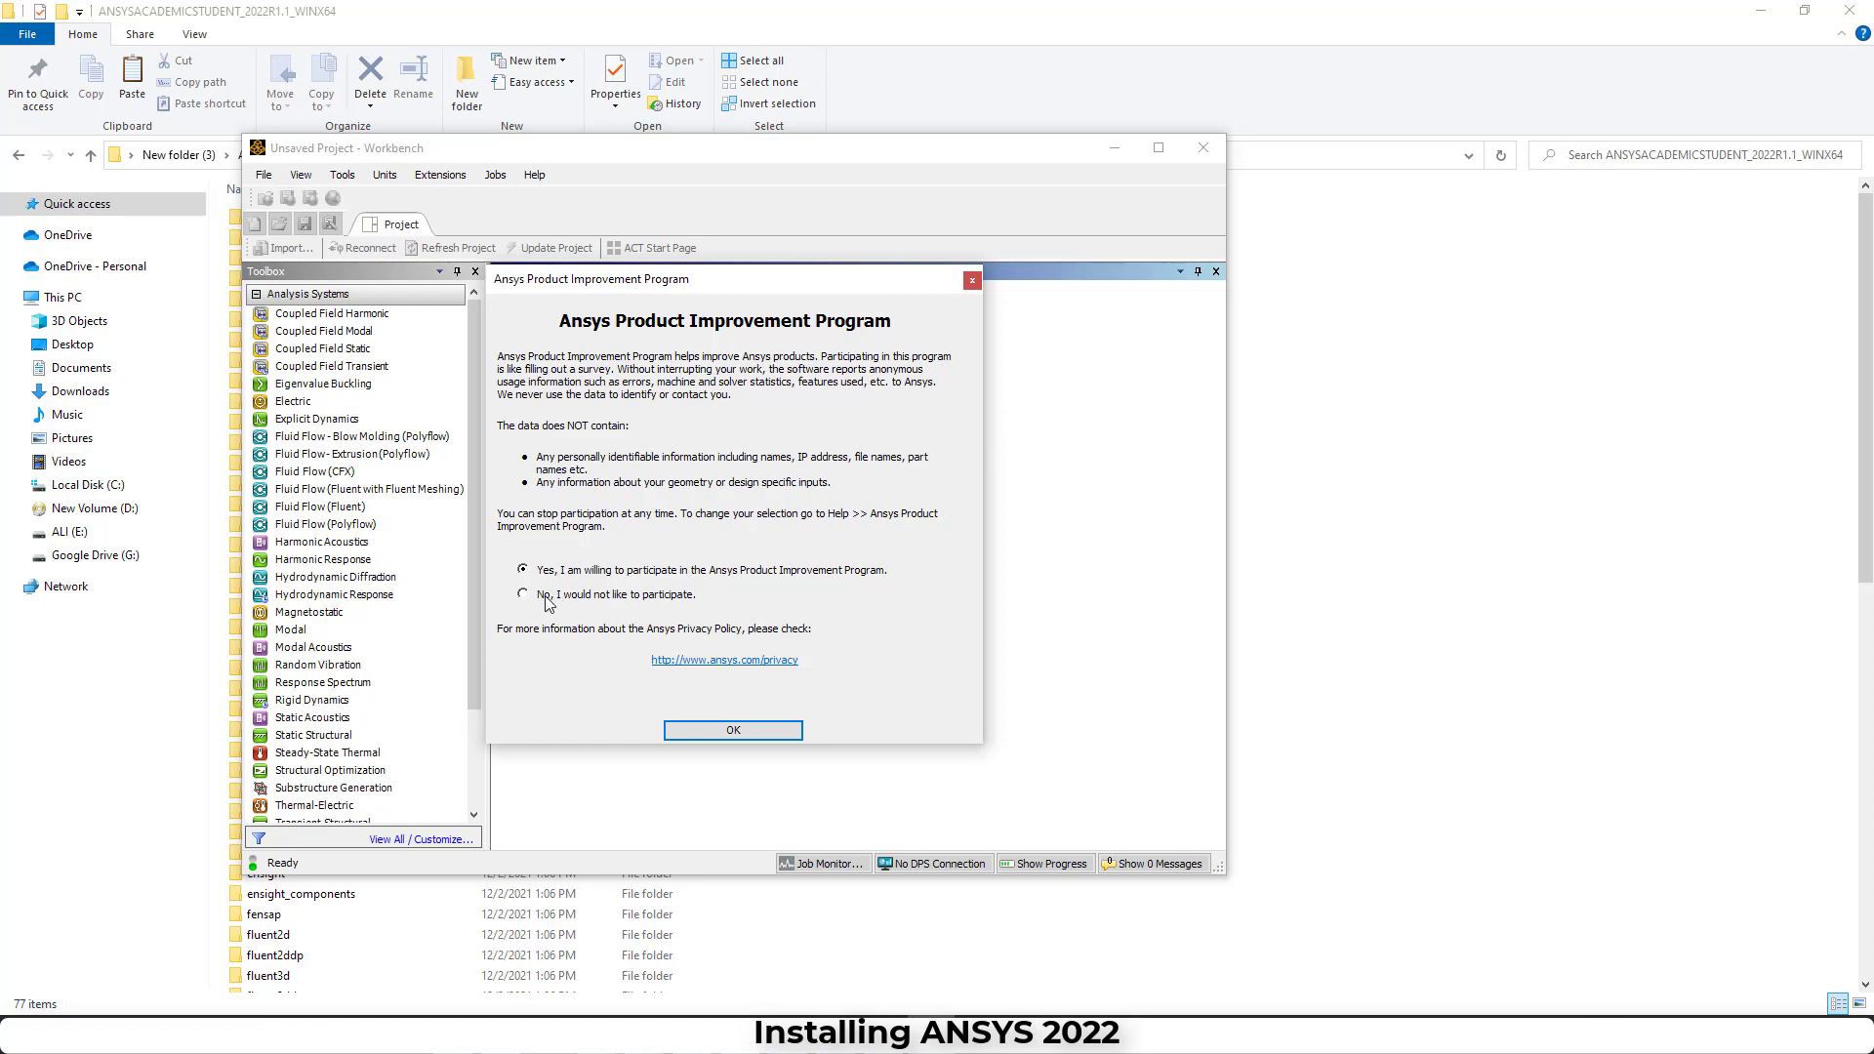
# - Decline the Product Improvement Program with 'No, I would not like to participate'
pyautogui.click(550, 598)
pyautogui.click(764, 732)
pyautogui.moveTo(469, 695); pyautogui.dragTo(474, 791)
# - Expand Component Systems in the Toolbox and maximize the Workbench window
pyautogui.click(260, 751)
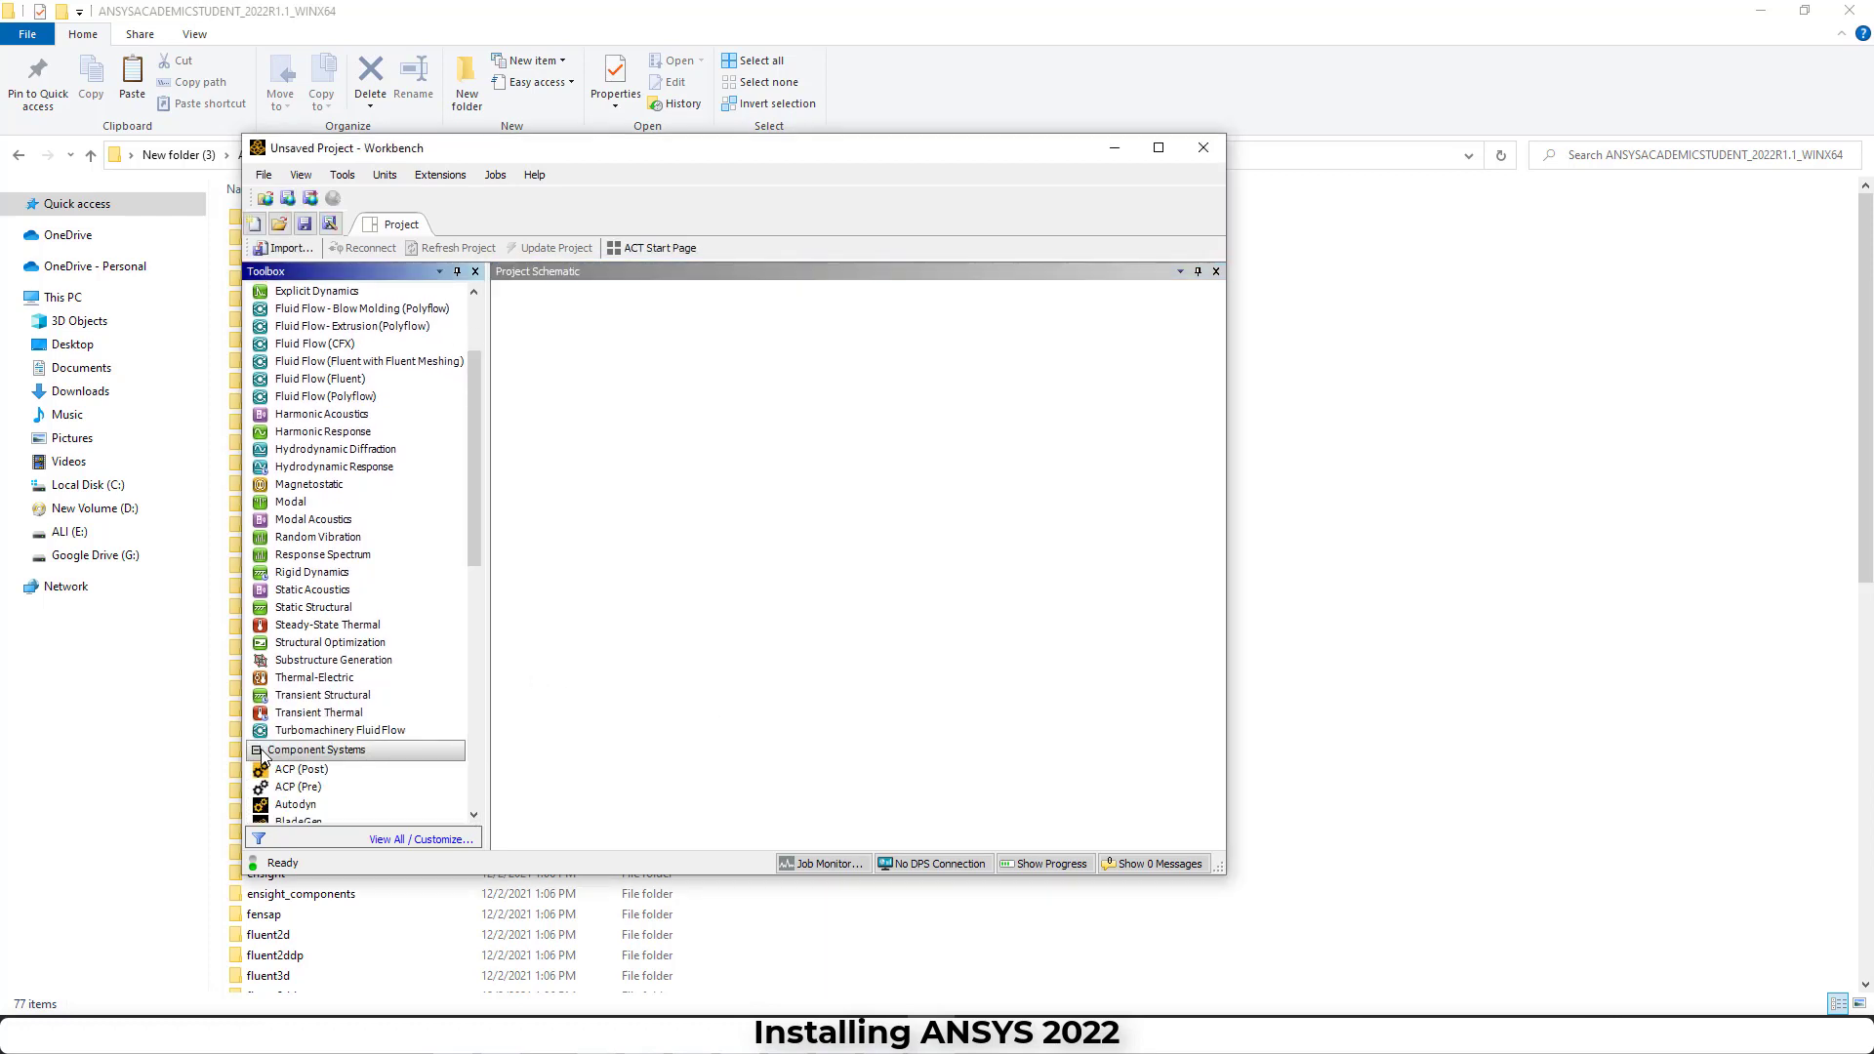
pyautogui.moveTo(477, 537); pyautogui.dragTo(475, 637)
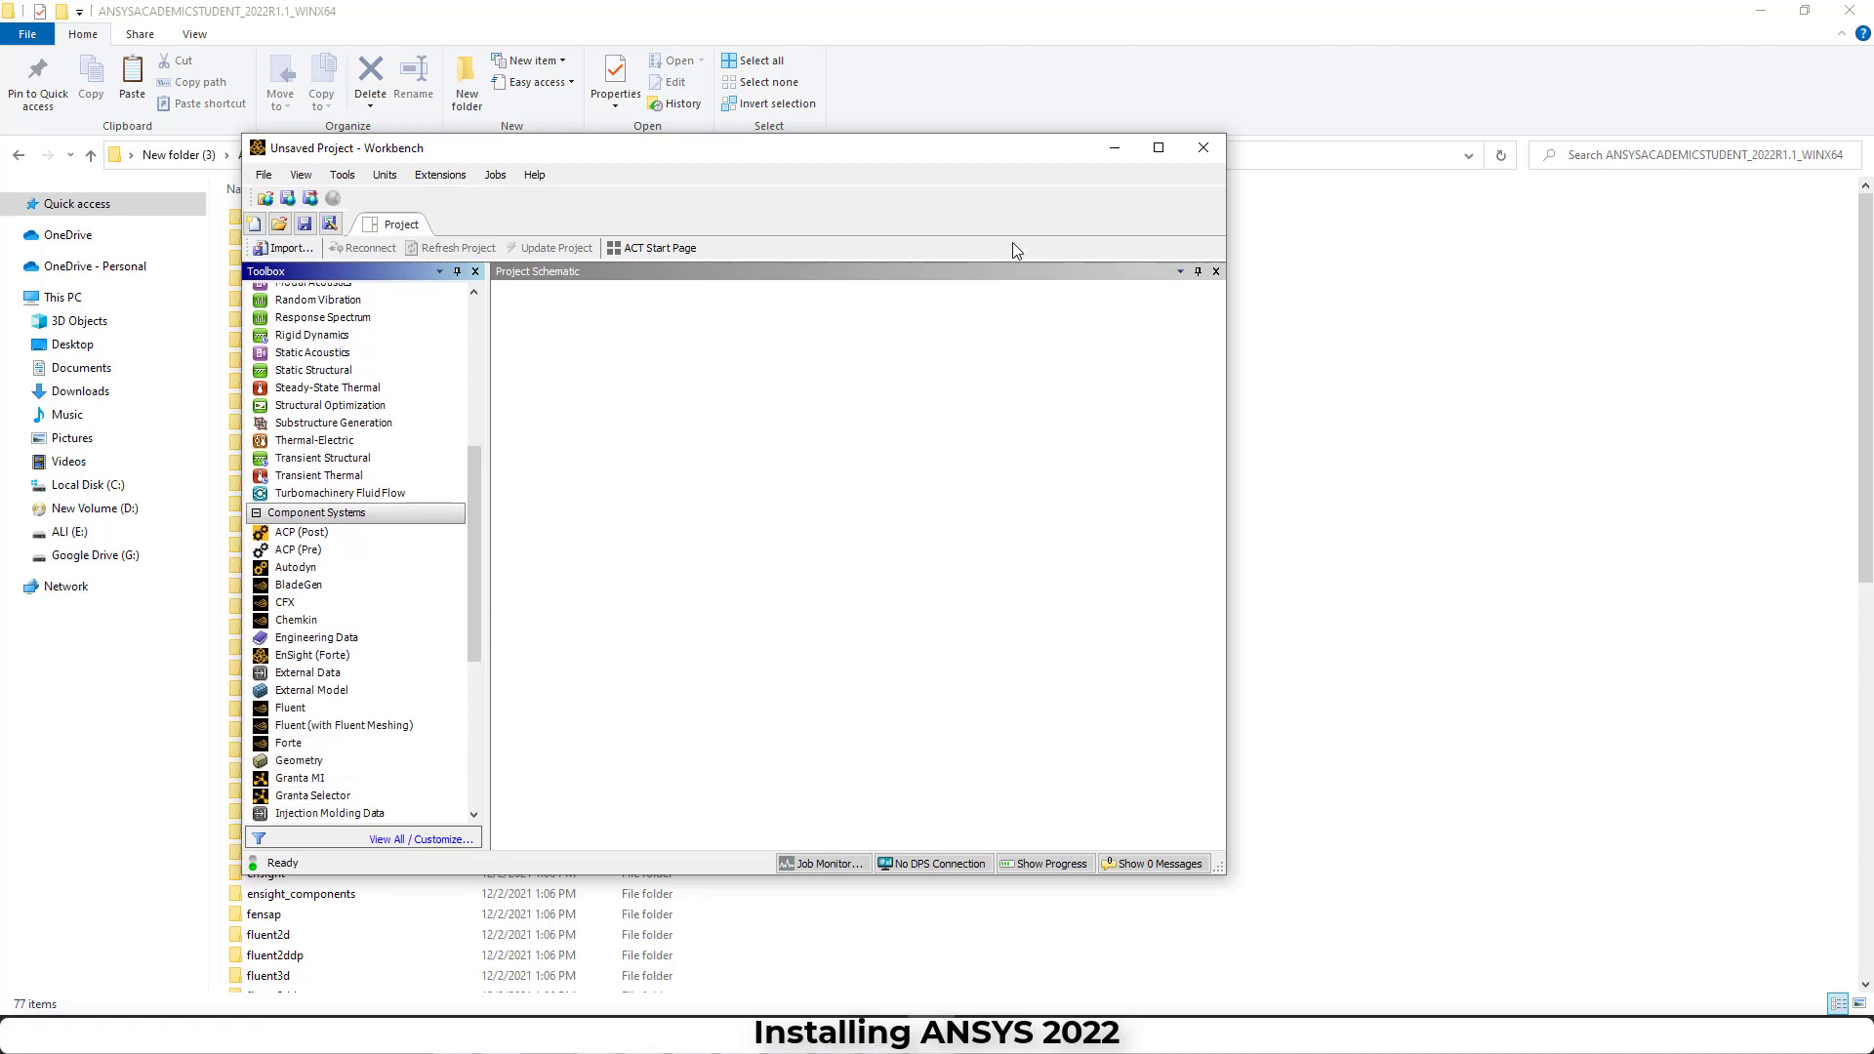
pyautogui.click(1159, 148)
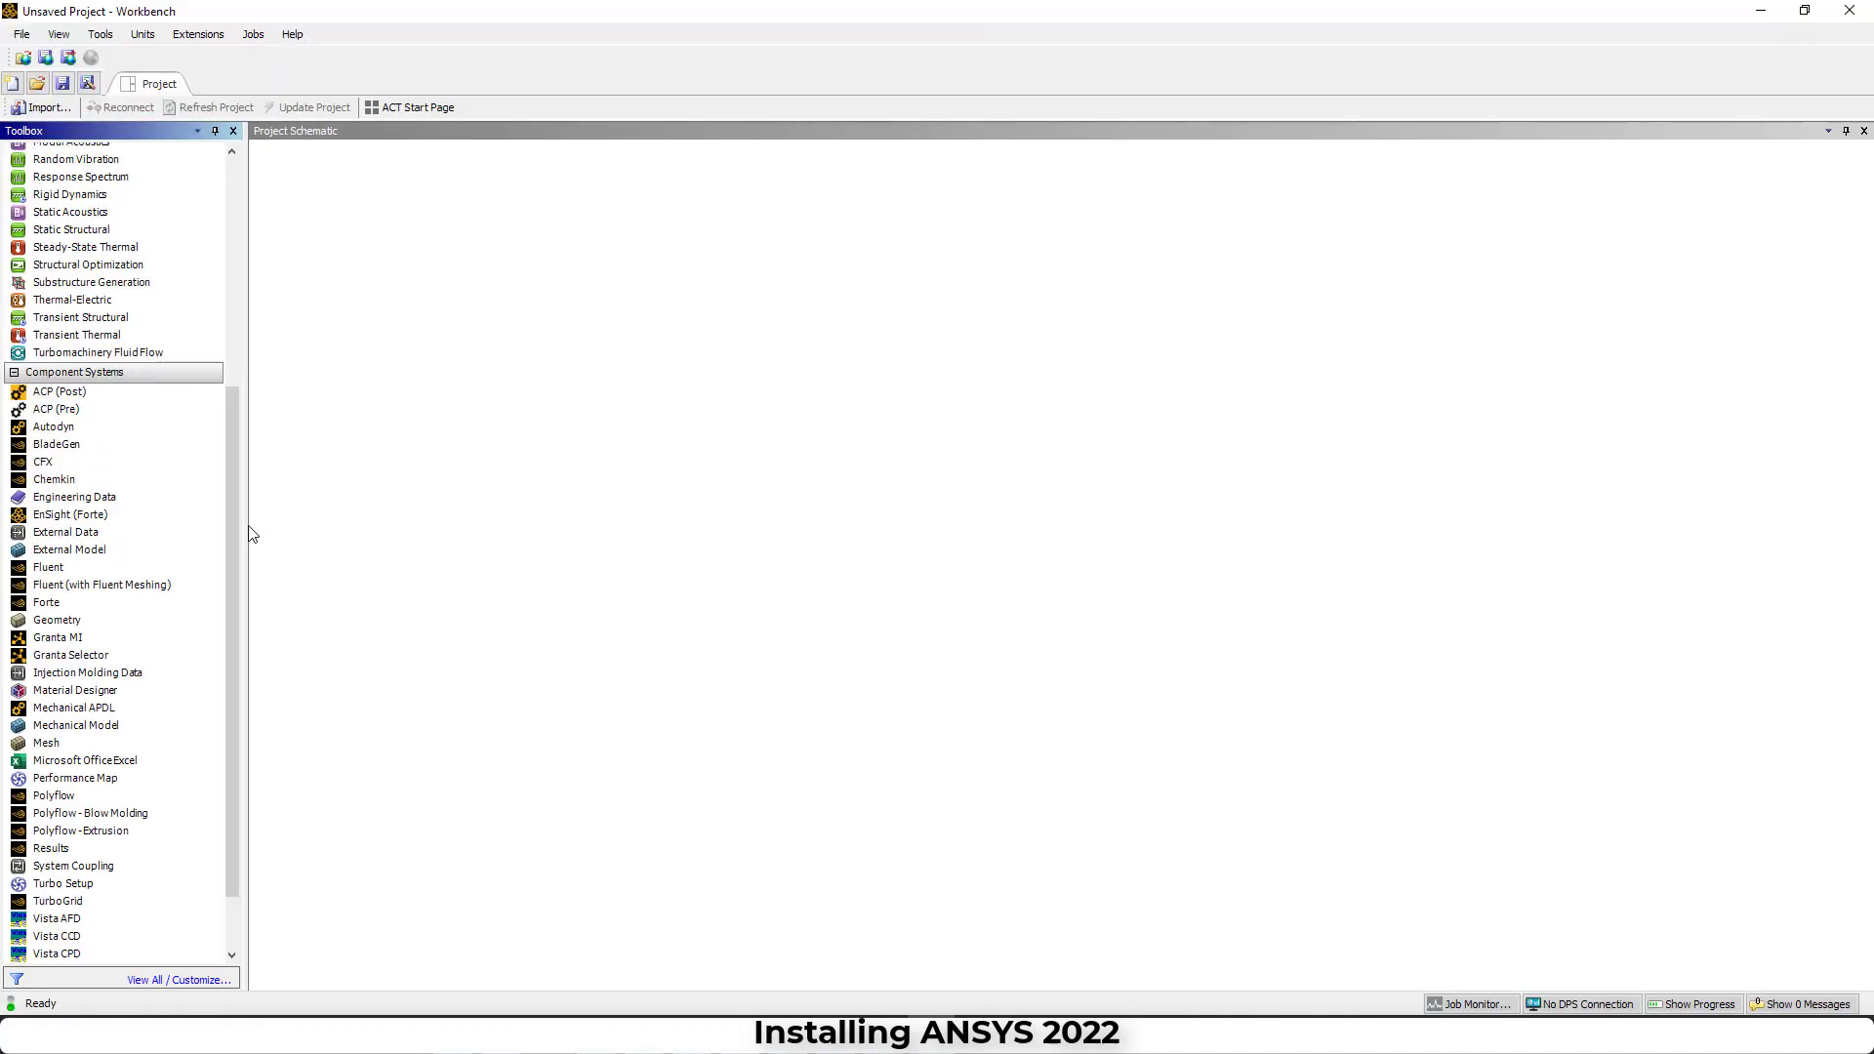
# - Add a Fluent component system to the schematic and open its Setup cell in Fluent Launcher
pyautogui.doubleClick(133, 570)
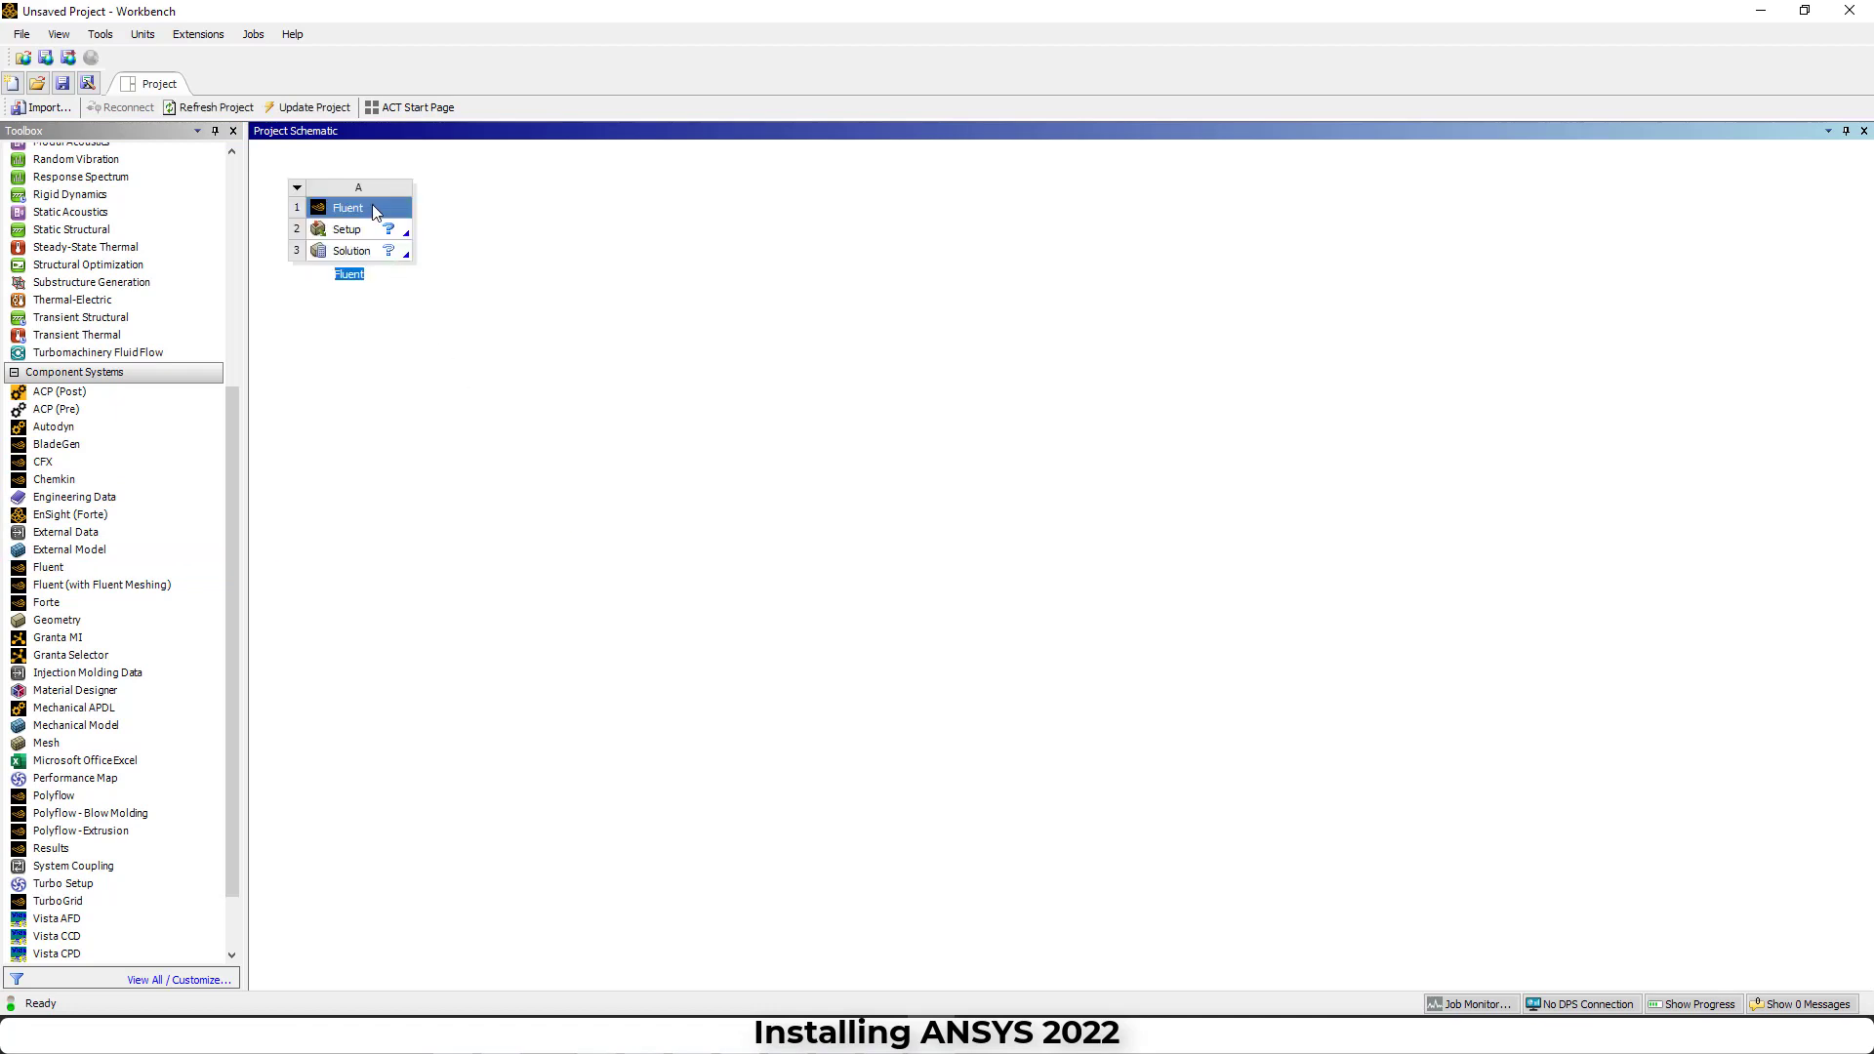
pyautogui.click(376, 213)
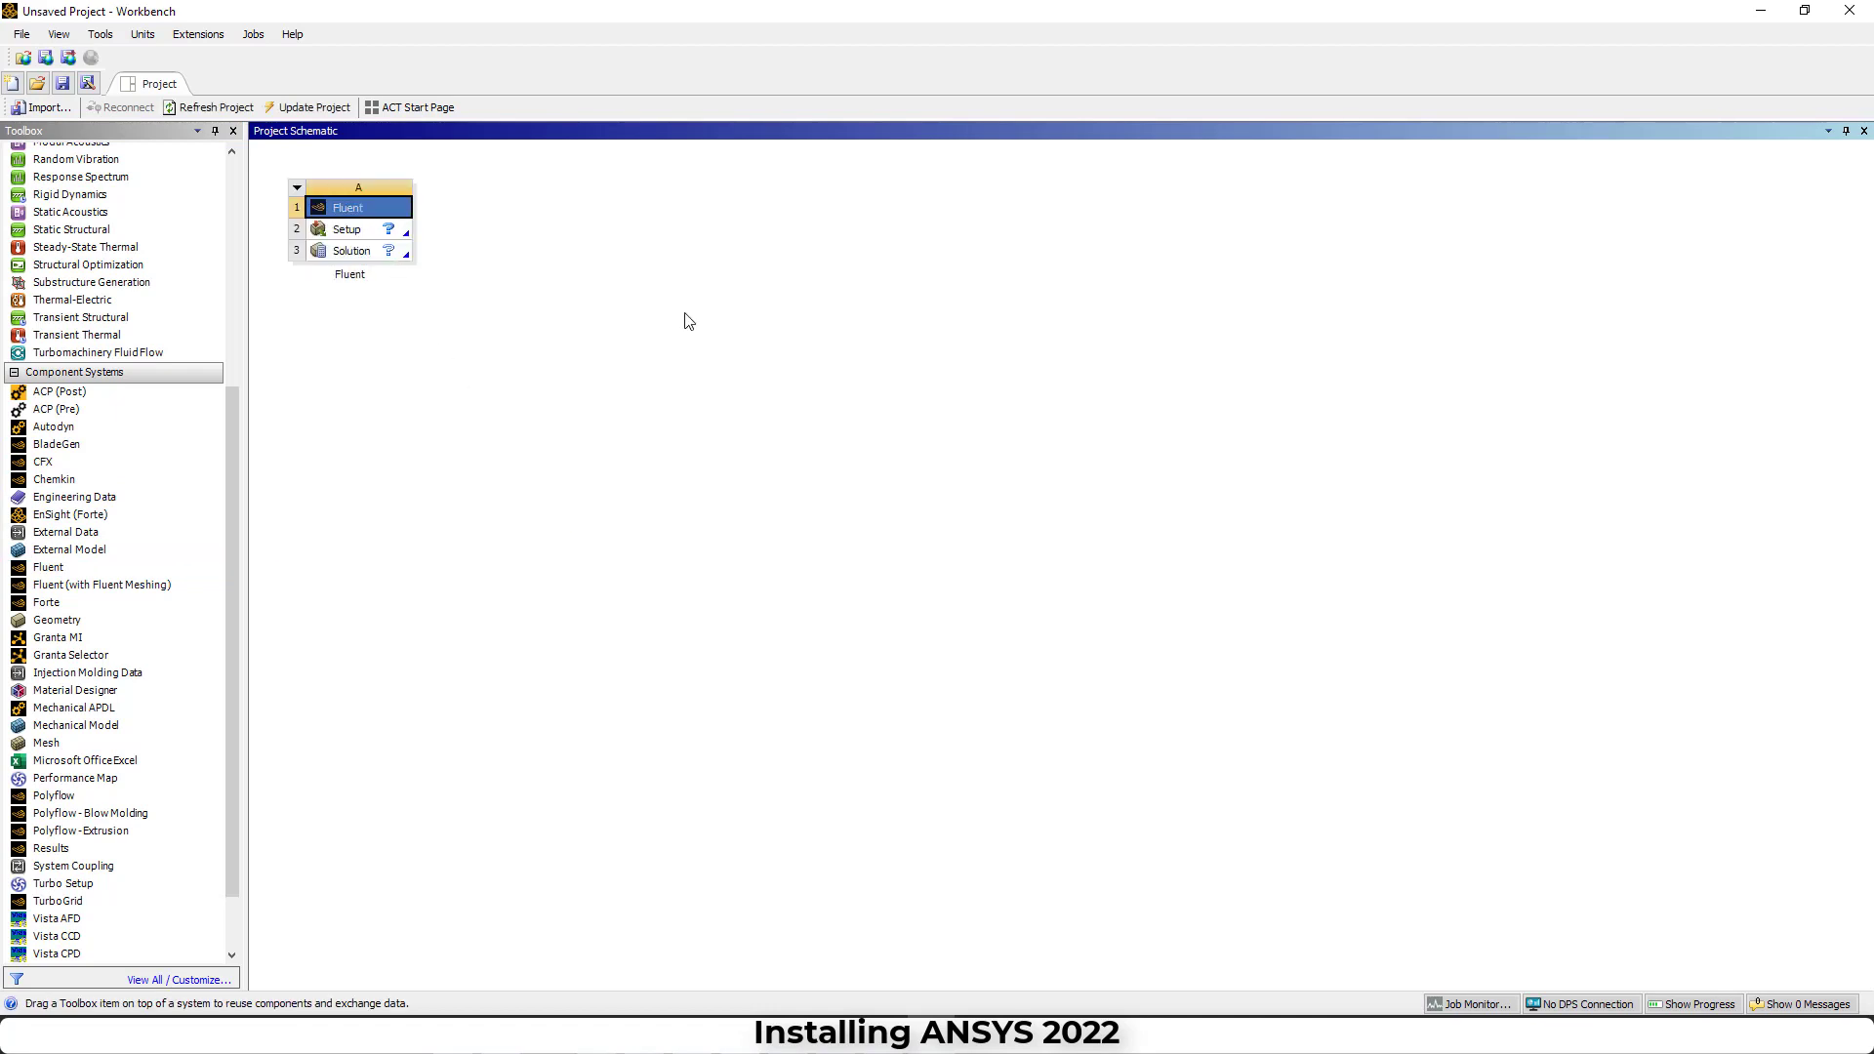
pyautogui.click(372, 236)
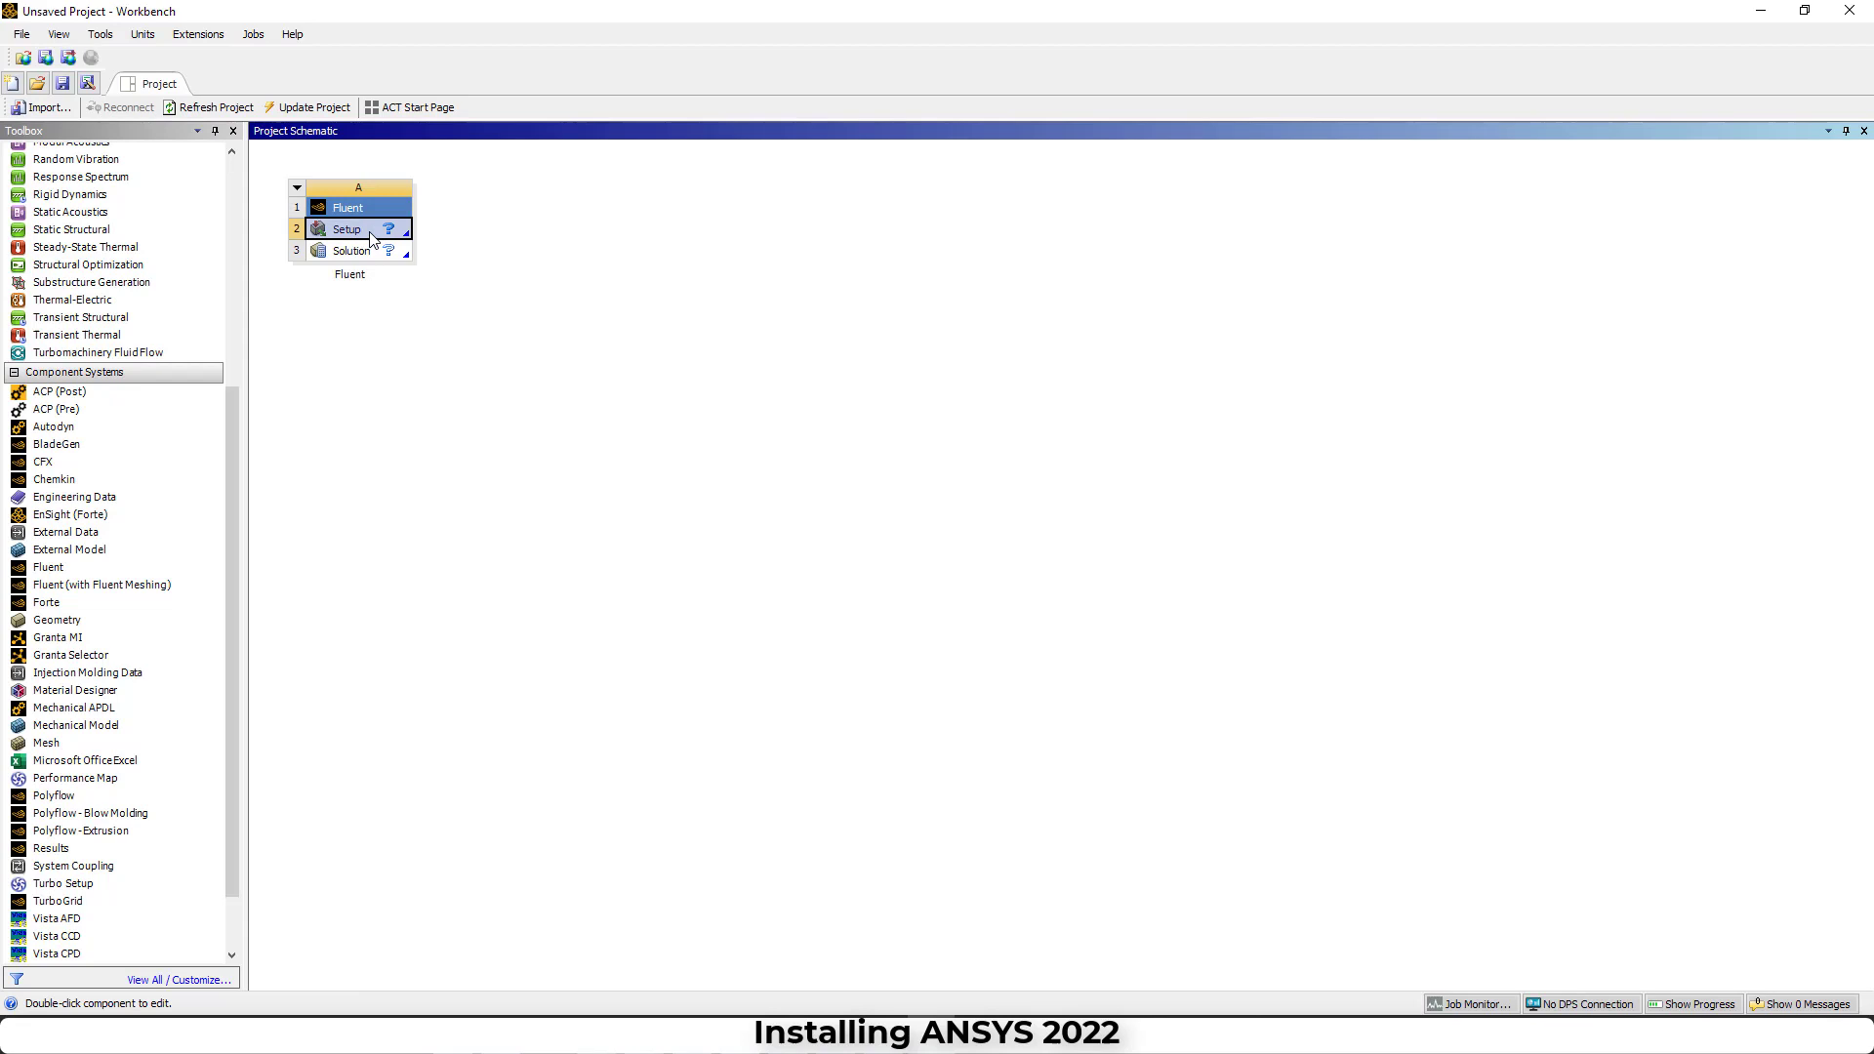
pyautogui.doubleClick(372, 238)
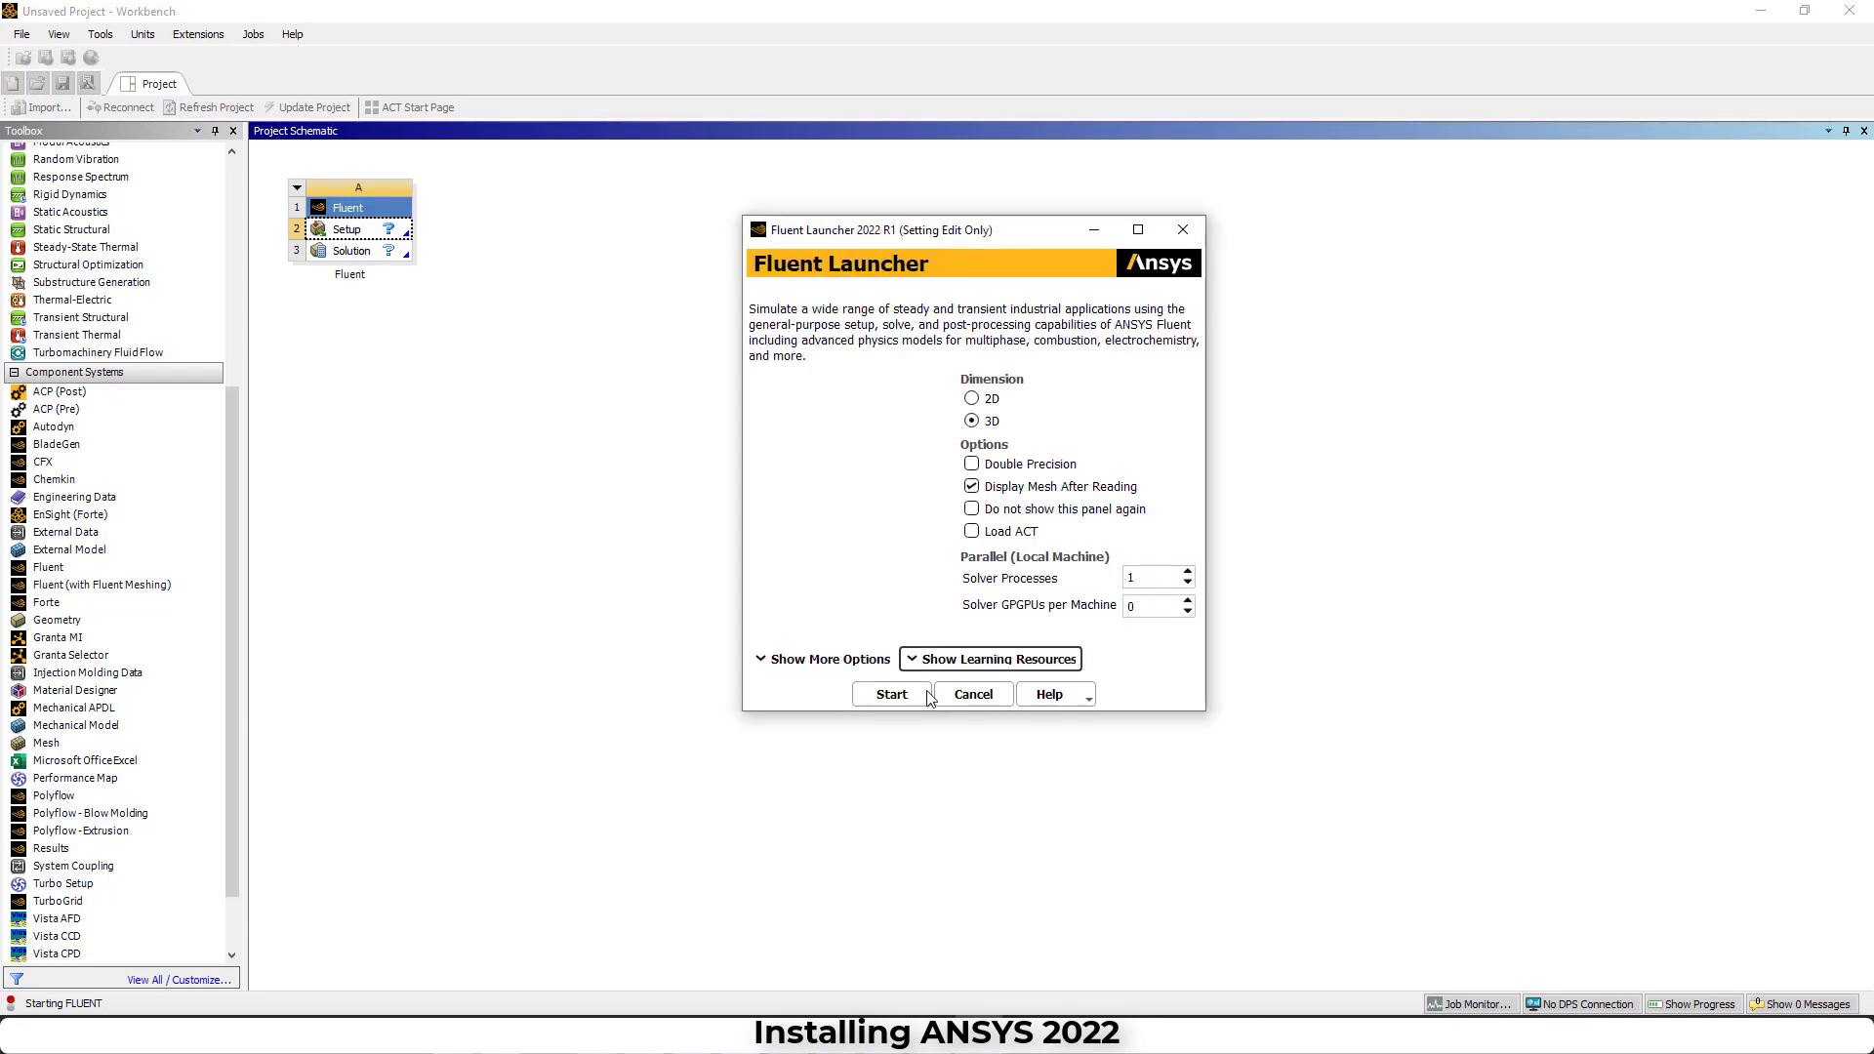
# - Start Fluent, allow its five processes through the firewall, and maximize the Fluent window
pyautogui.click(898, 698)
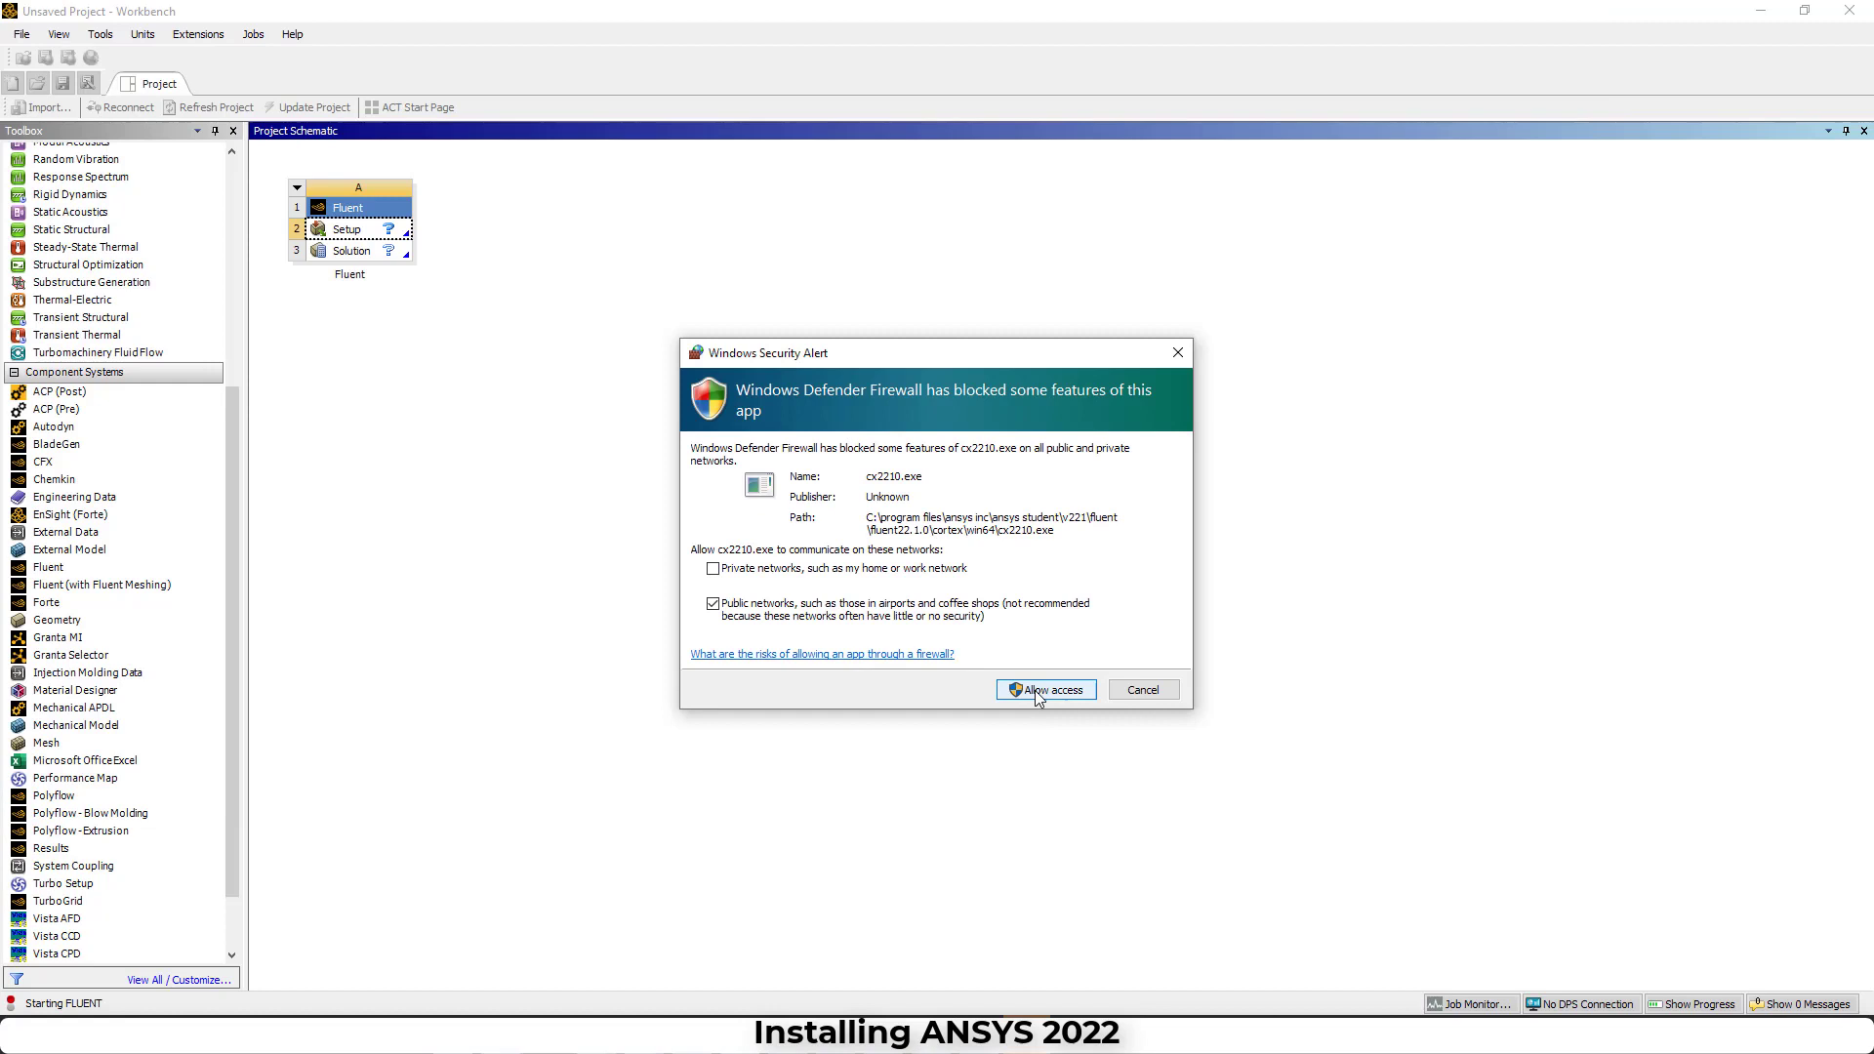
pyautogui.click(1036, 690)
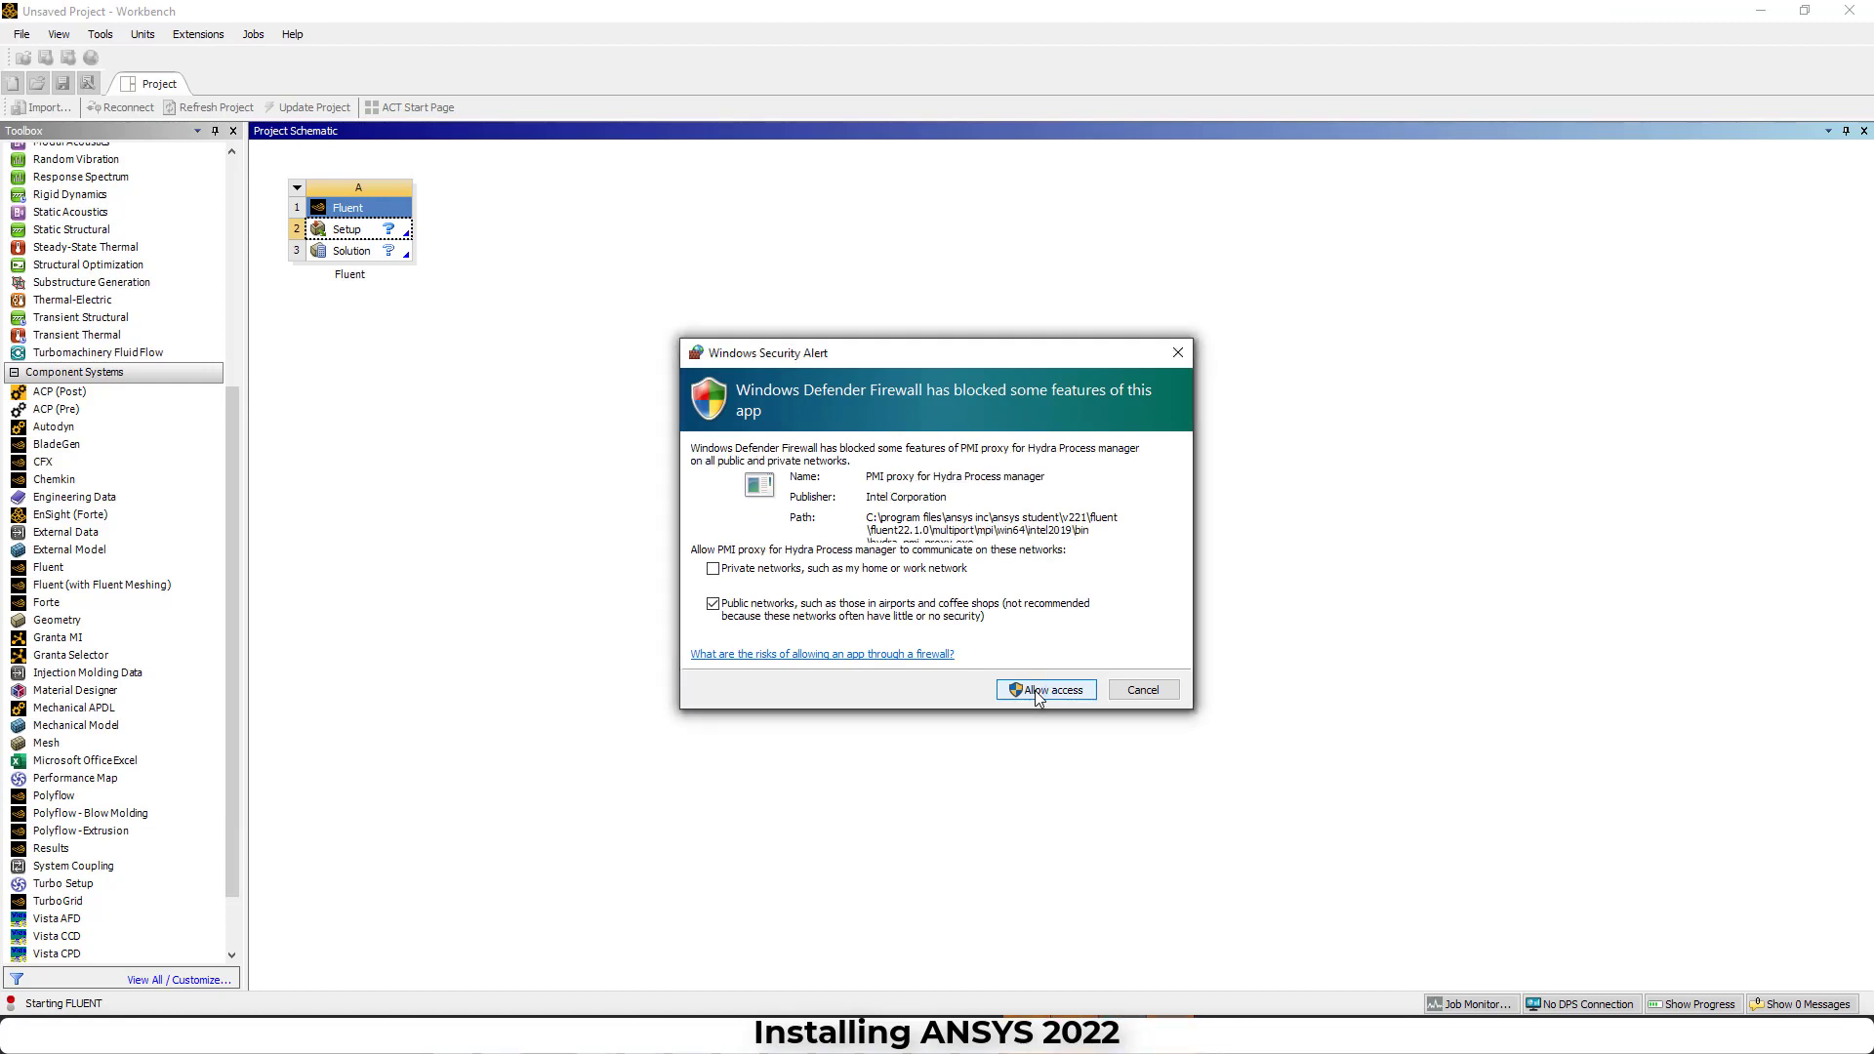
pyautogui.click(1037, 690)
pyautogui.click(1037, 690)
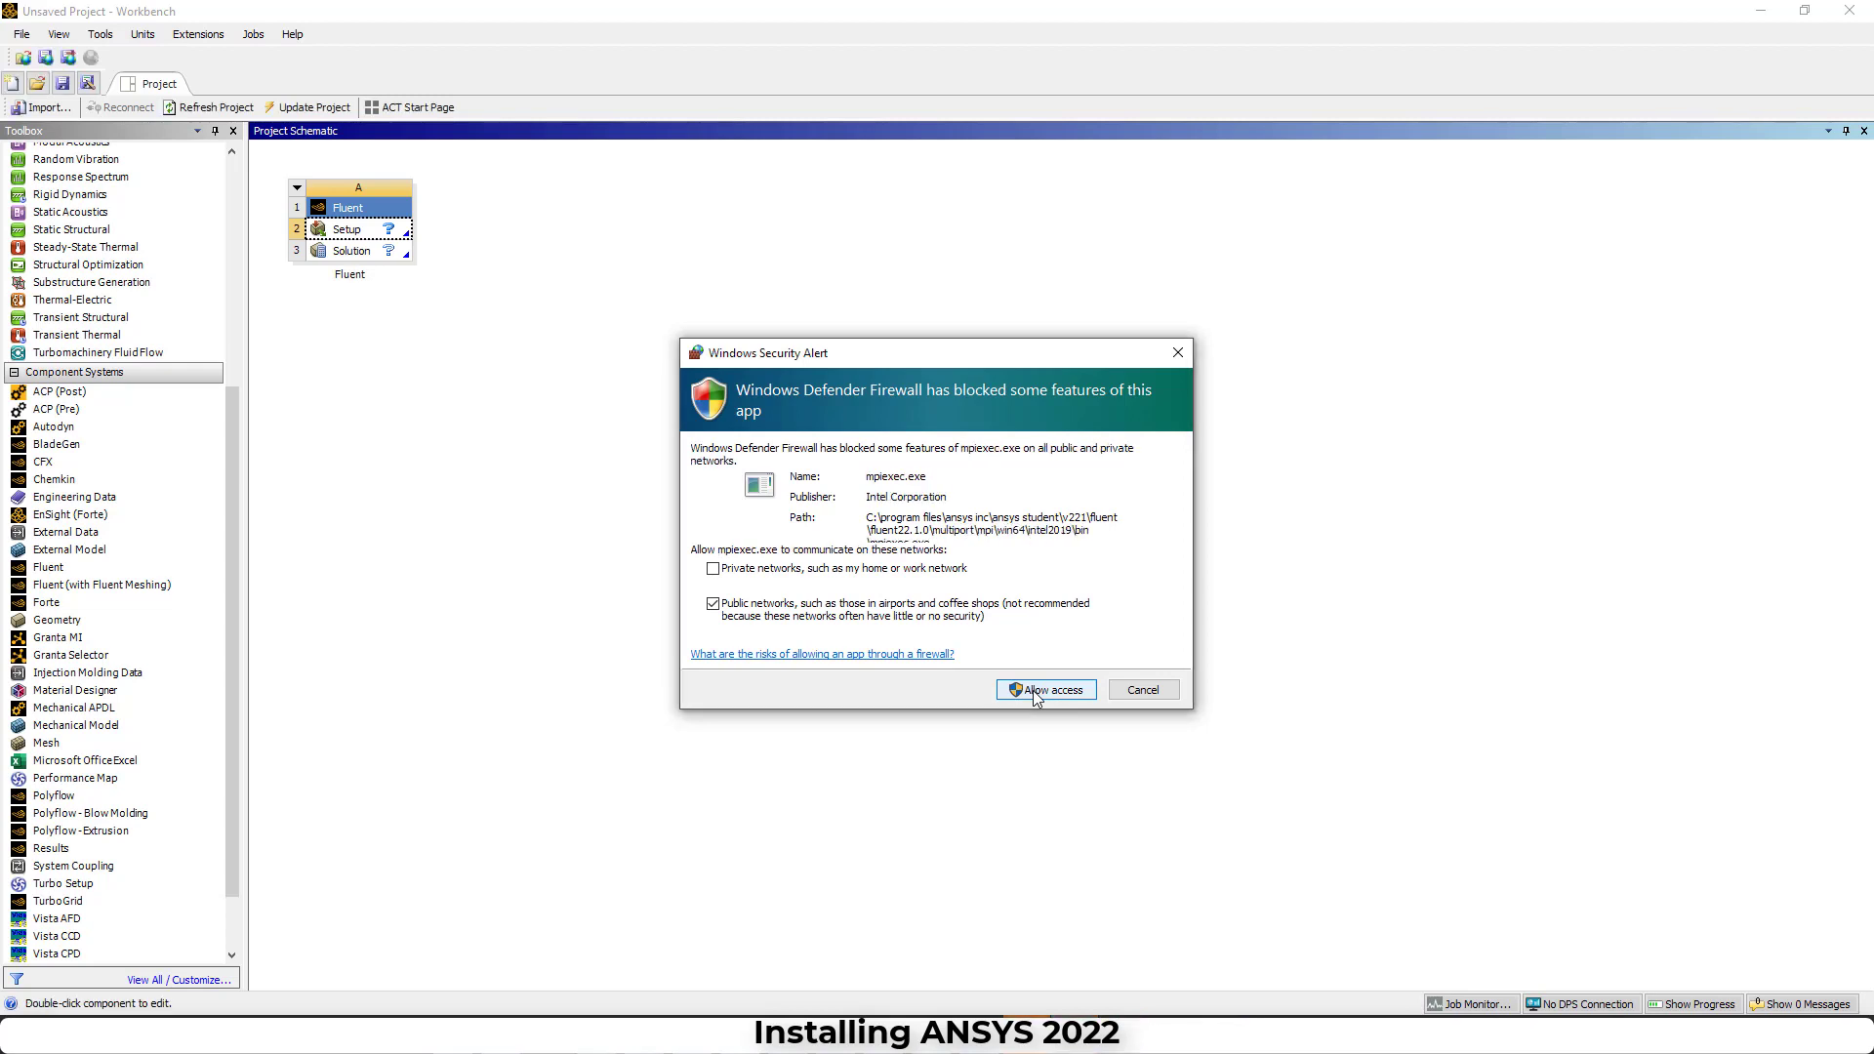
pyautogui.click(1037, 690)
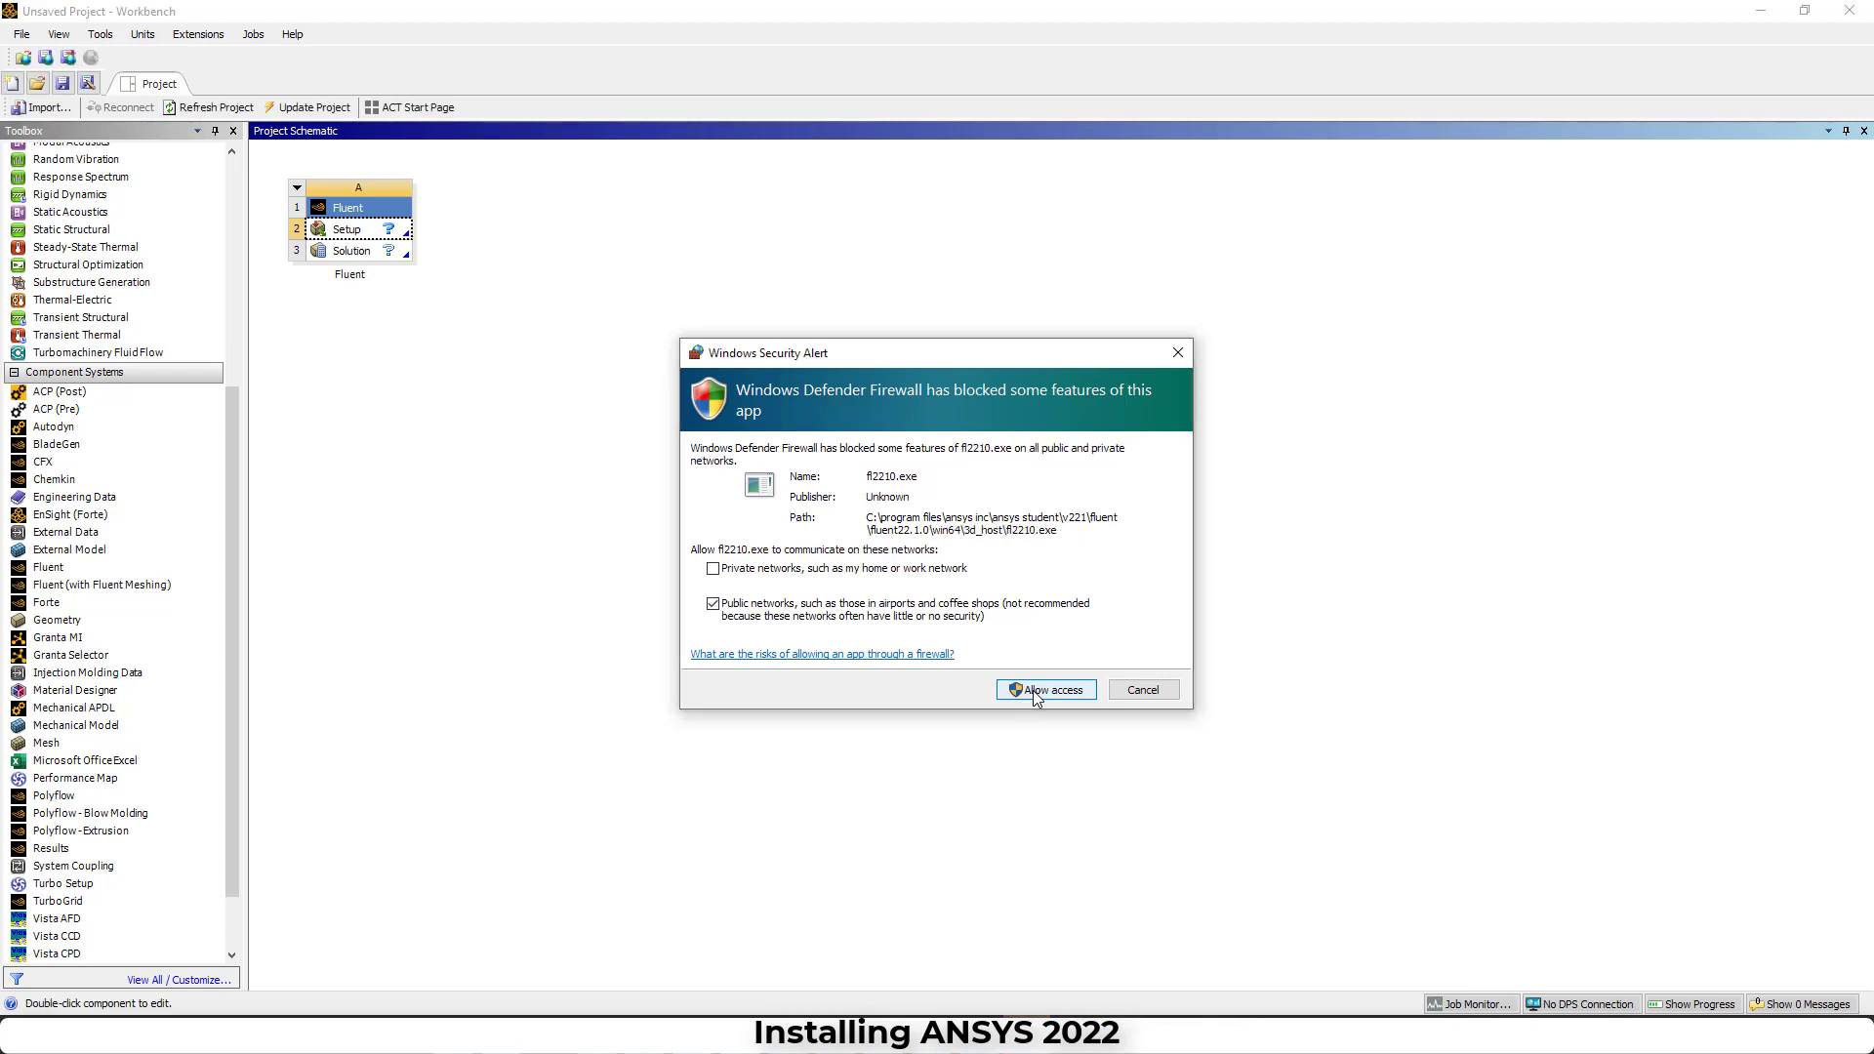
pyautogui.click(1037, 690)
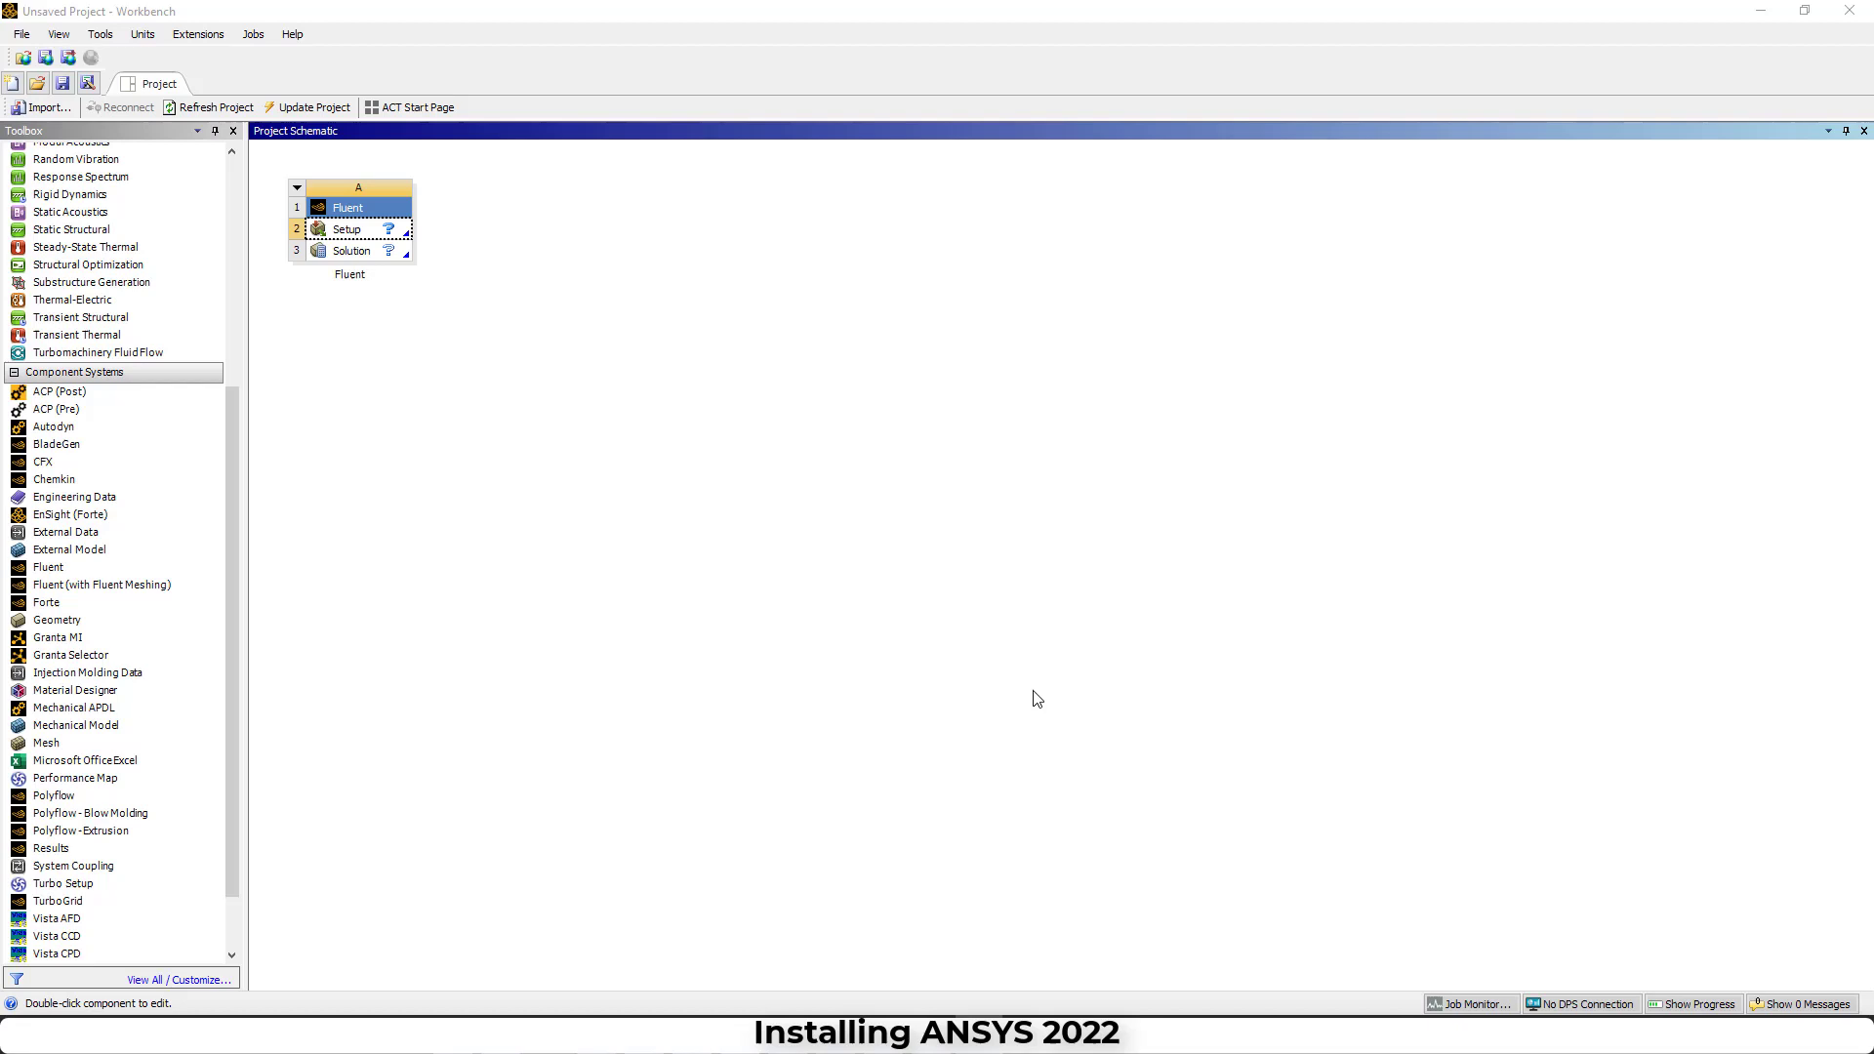
pyautogui.click(346, 229)
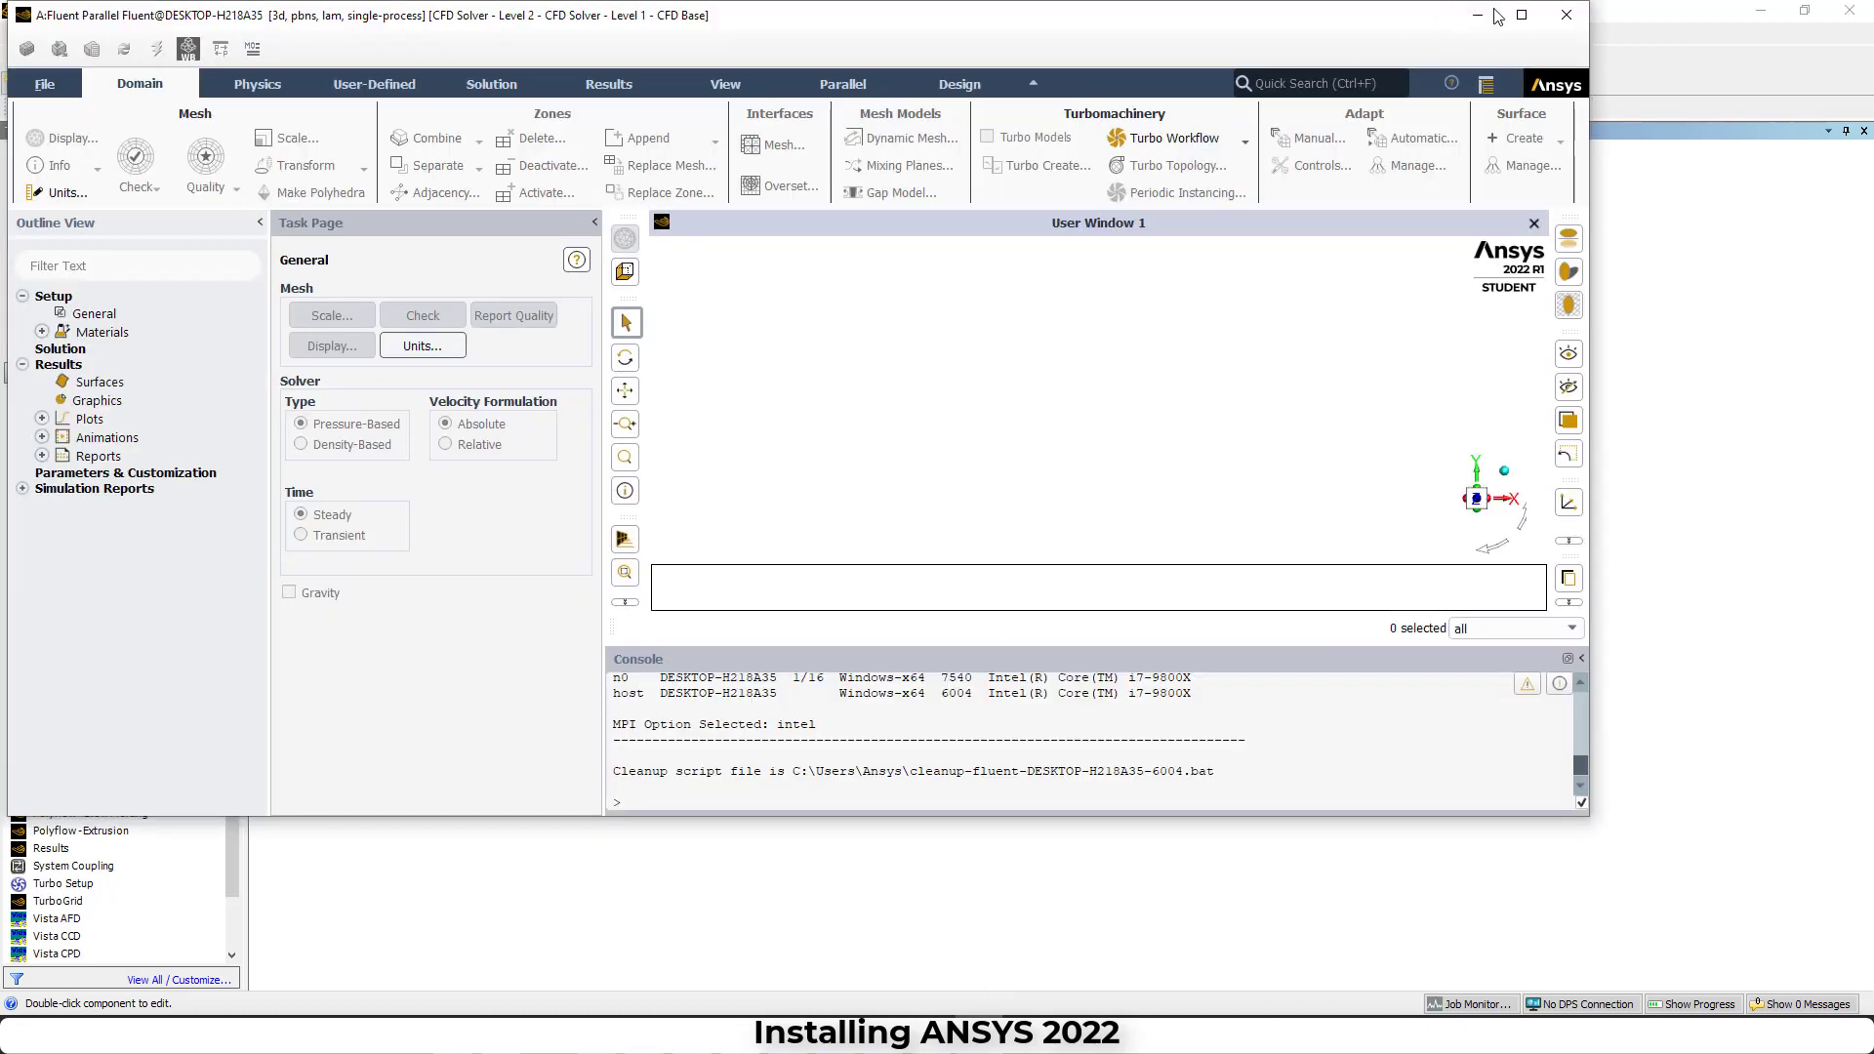
pyautogui.click(1520, 16)
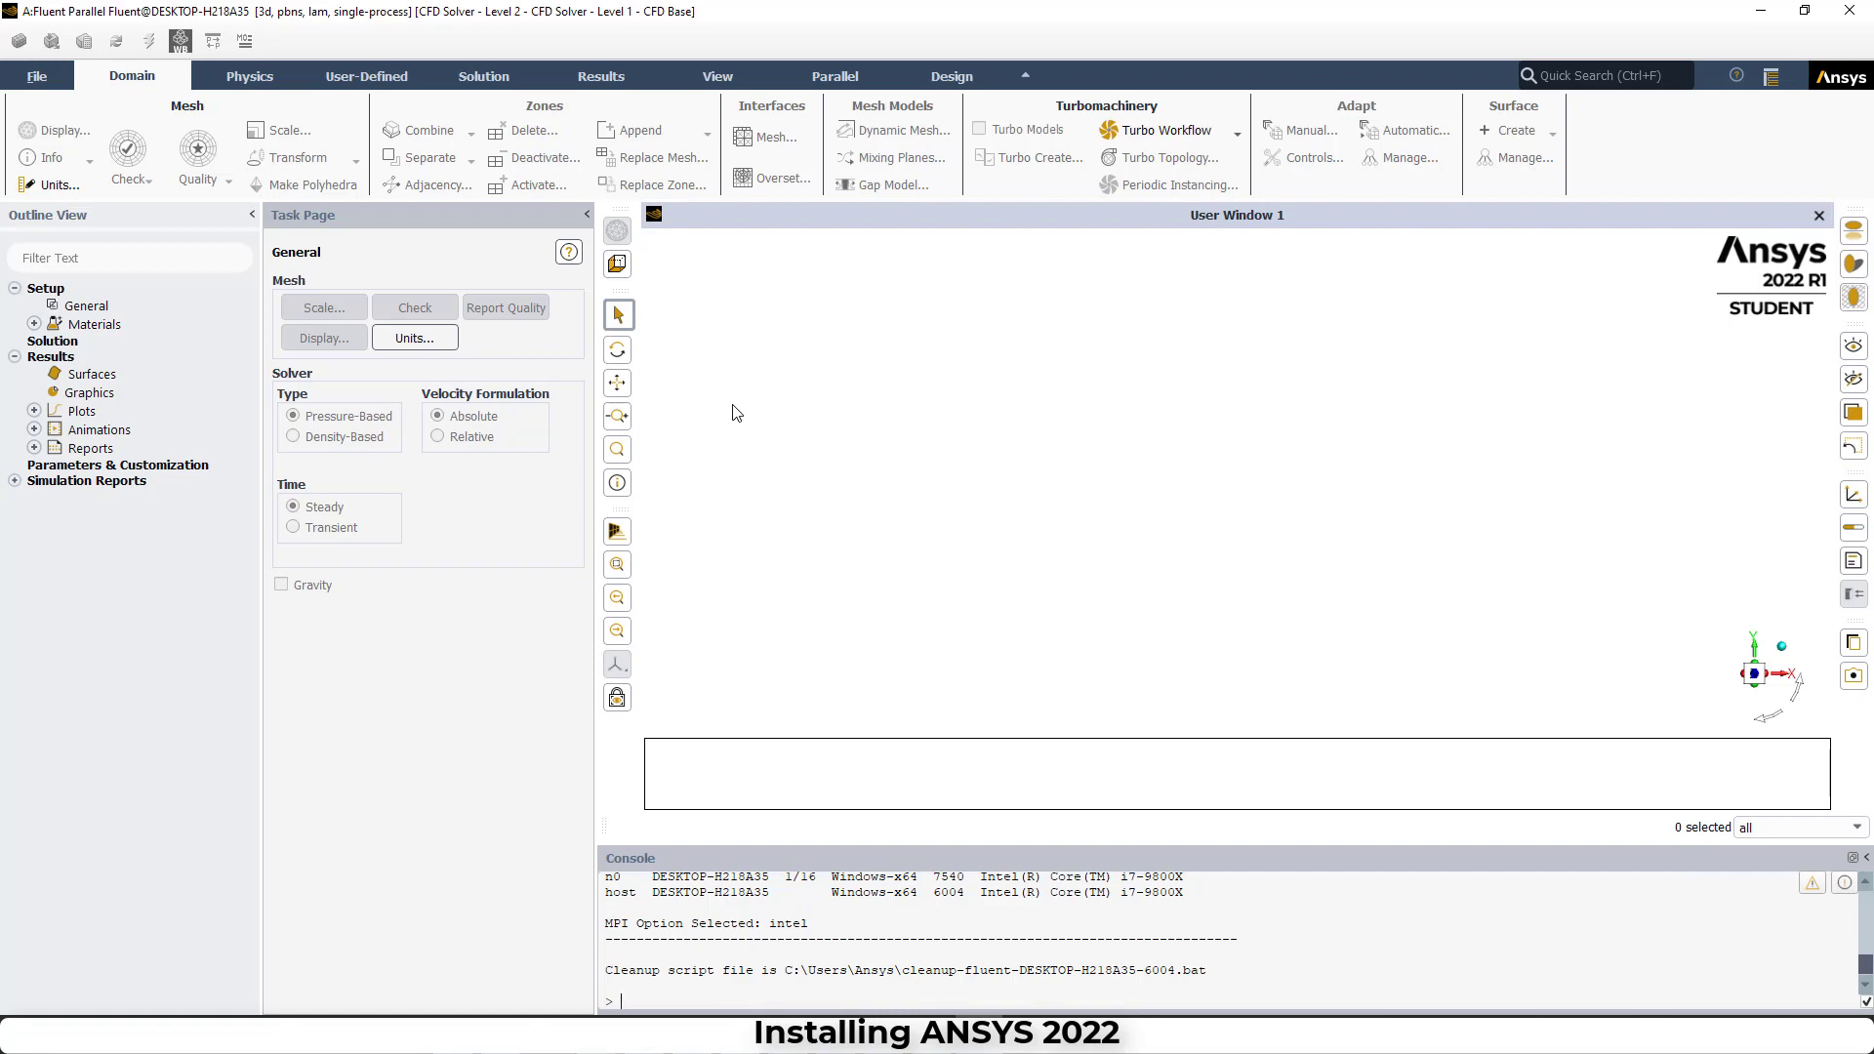